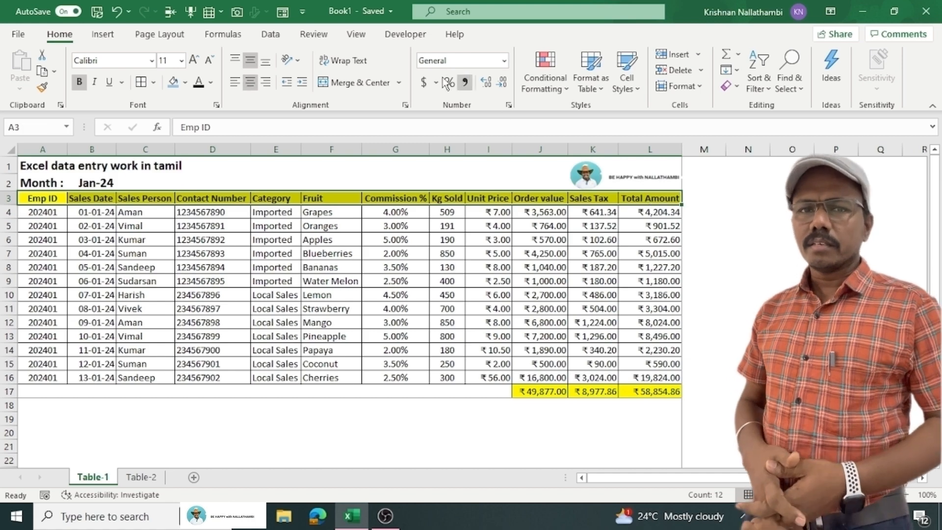
Open the data entry form for the Table-1 sales table, examine its first record and close the form.
click(282, 12)
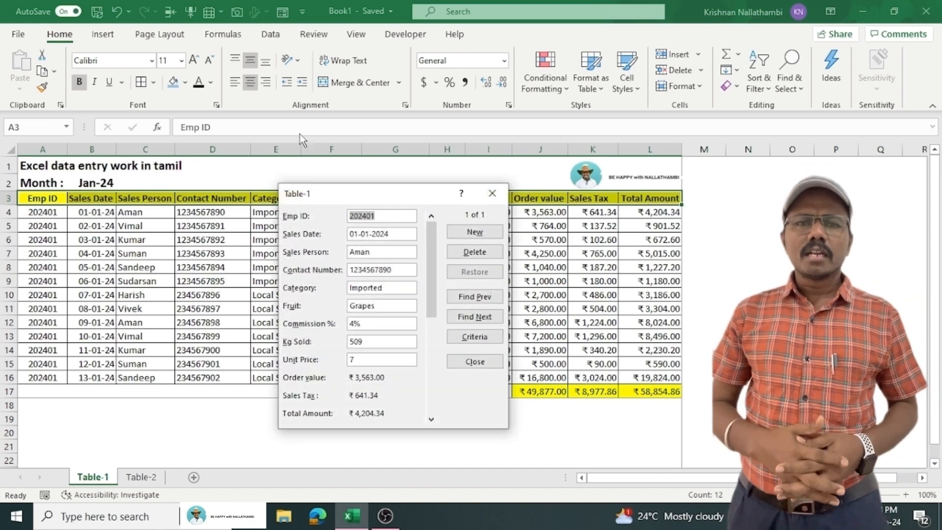
drag(345, 187, 366, 107)
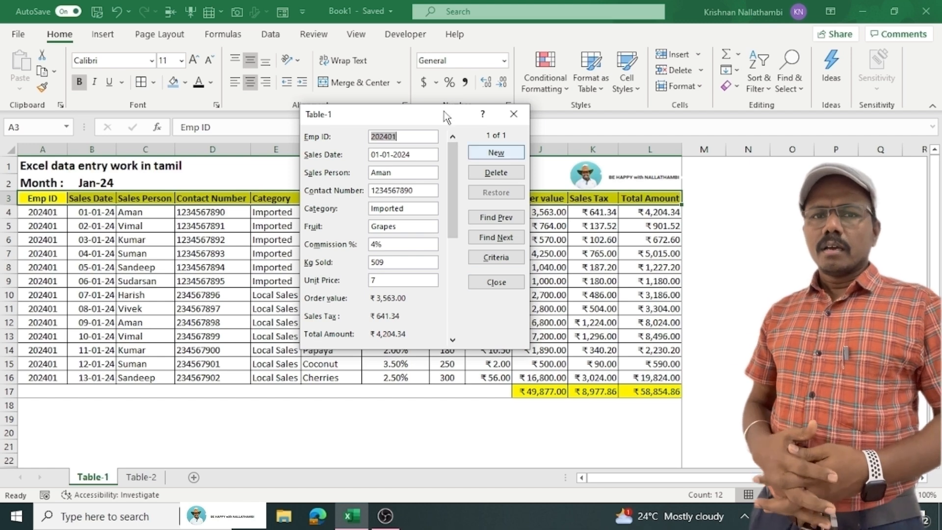
drag(426, 118, 290, 169)
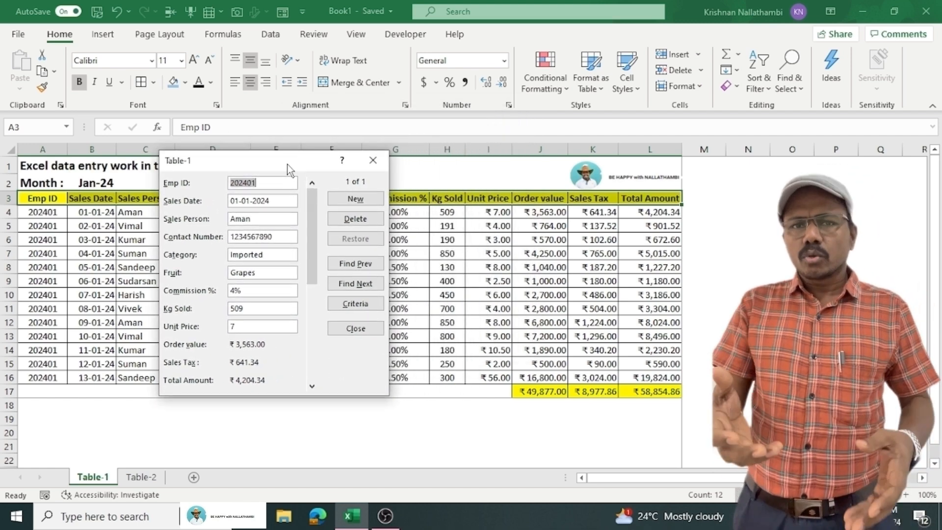
click(373, 164)
click(184, 271)
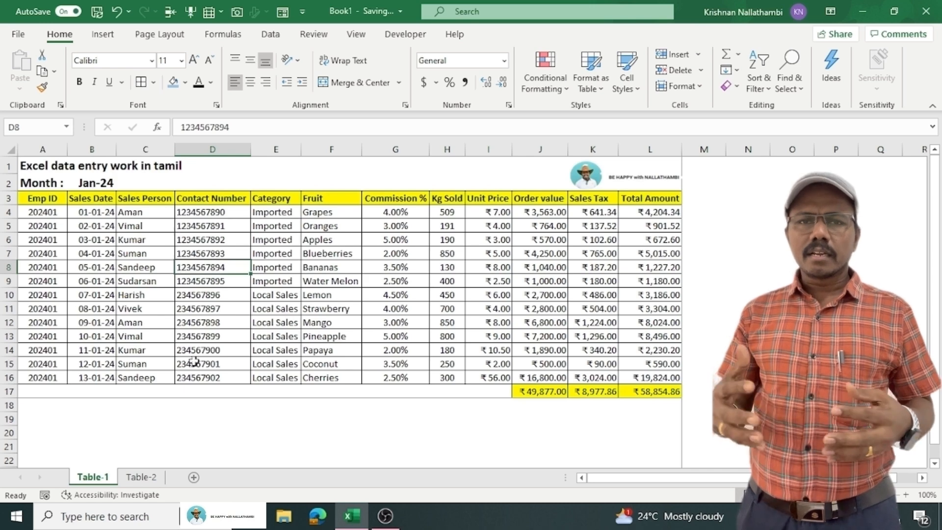
Add a new blank worksheet and place it after the Table-2 sheet.
click(155, 480)
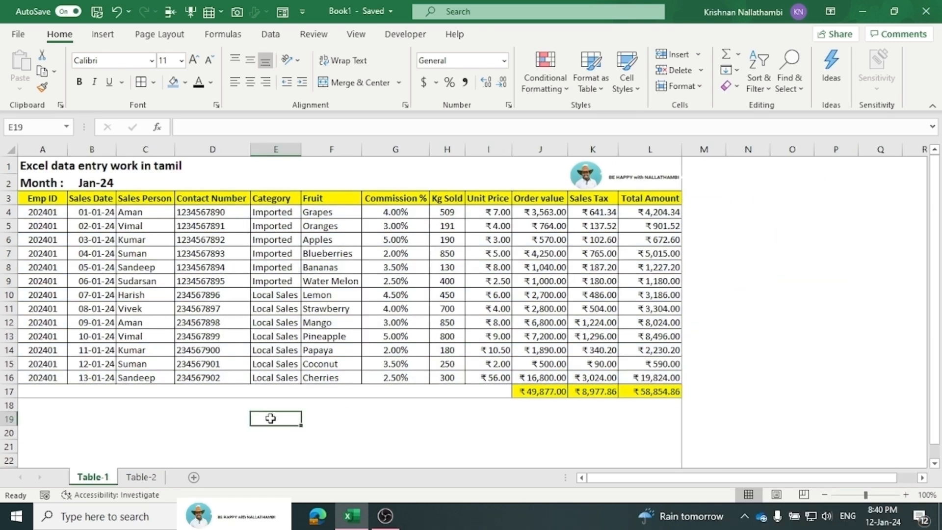
click(194, 478)
drag(138, 479, 231, 477)
click(245, 384)
click(167, 314)
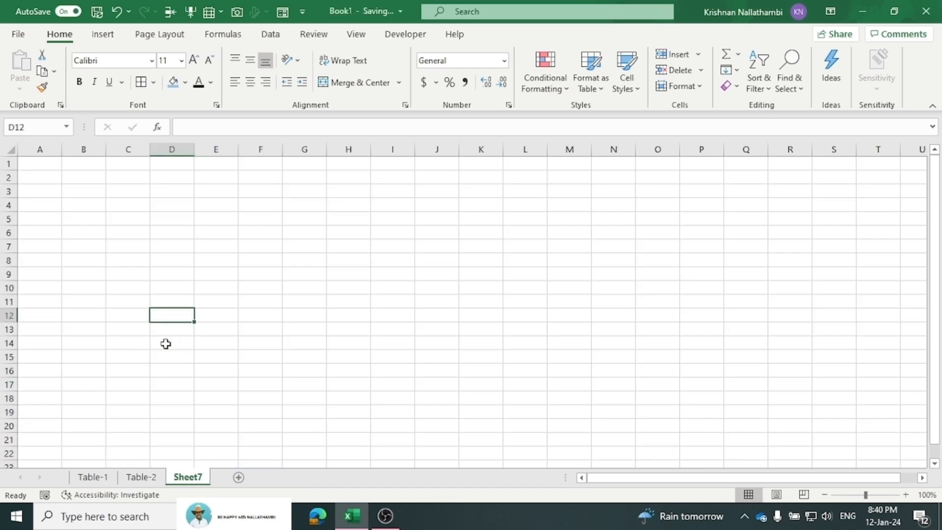
Capture cells A1:L6 of Table-2 with the Camera tool and place the linked picture on Sheet7 around row 18.
click(143, 478)
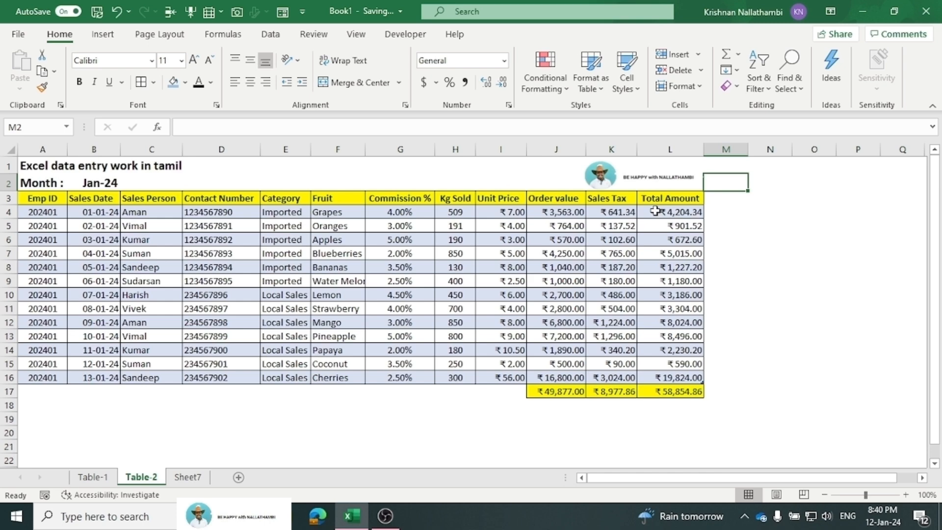
click(186, 476)
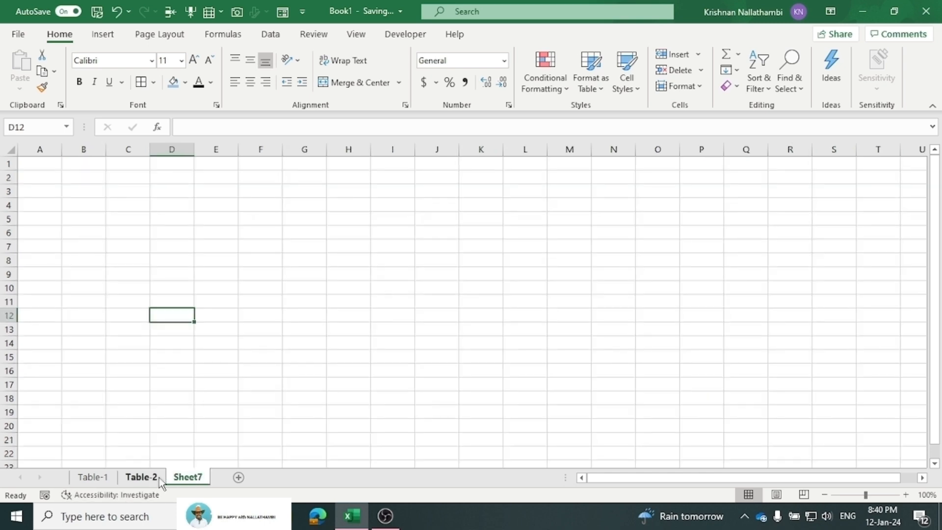
click(148, 476)
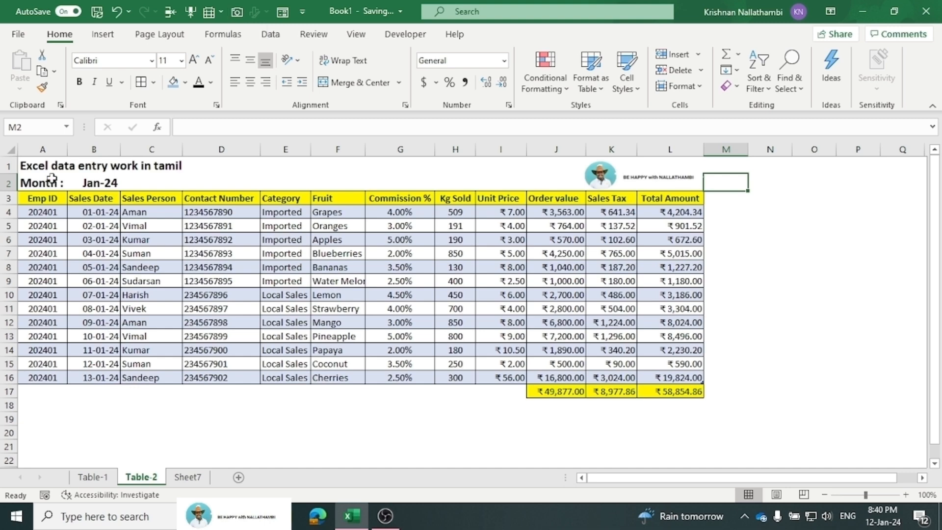
drag(39, 164, 683, 237)
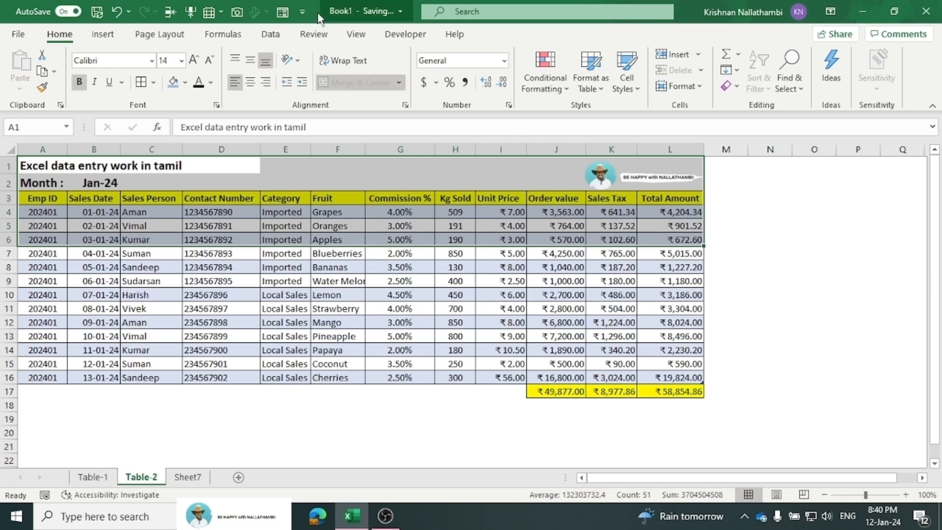
click(237, 12)
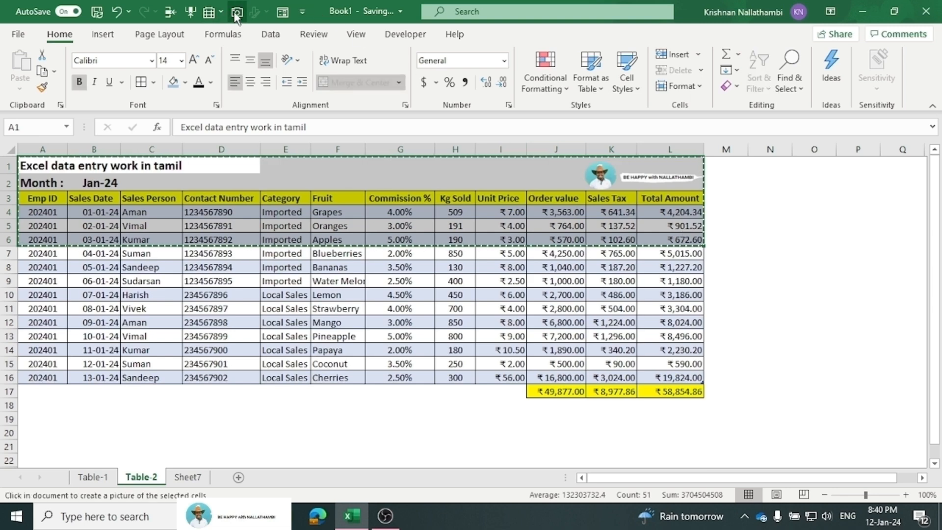
click(187, 479)
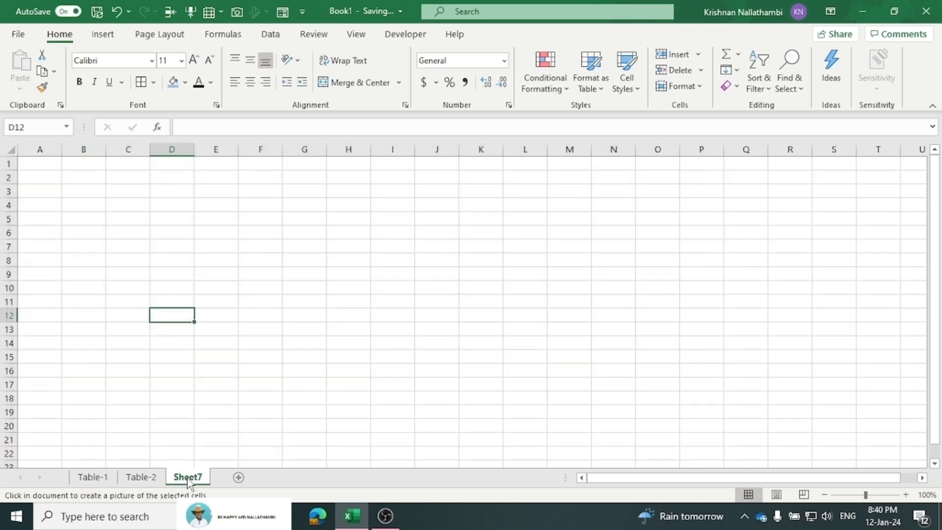
click(37, 401)
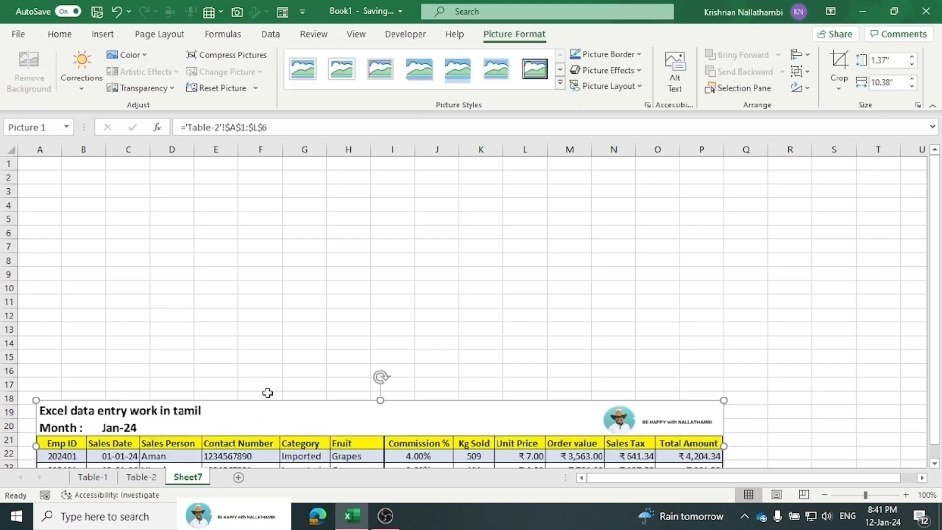
Move the table picture up so it starts at row 15, and widen it to about 12.05".
drag(264, 403, 267, 350)
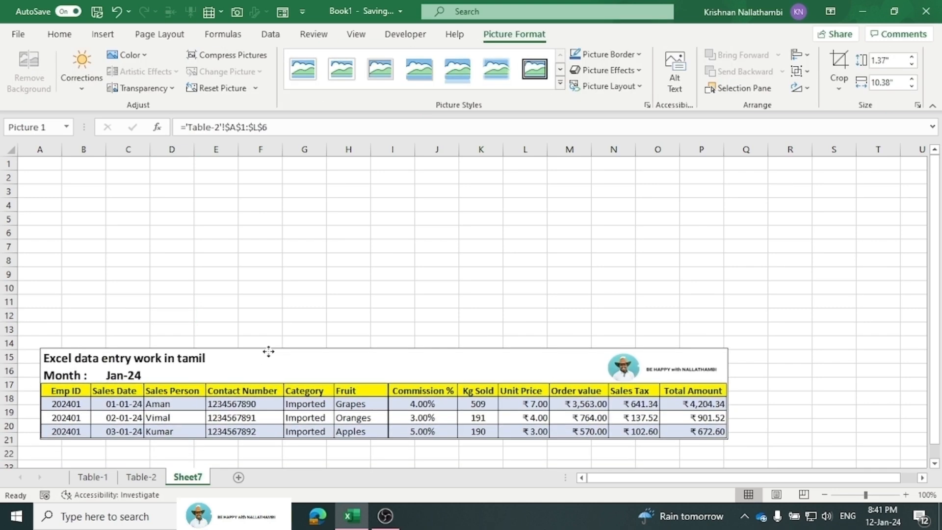
drag(728, 393, 839, 393)
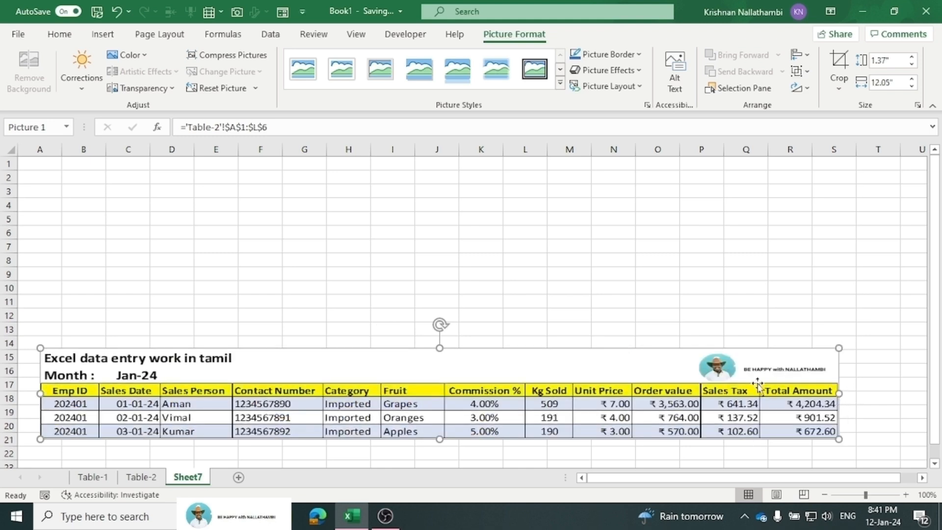
click(288, 329)
click(304, 247)
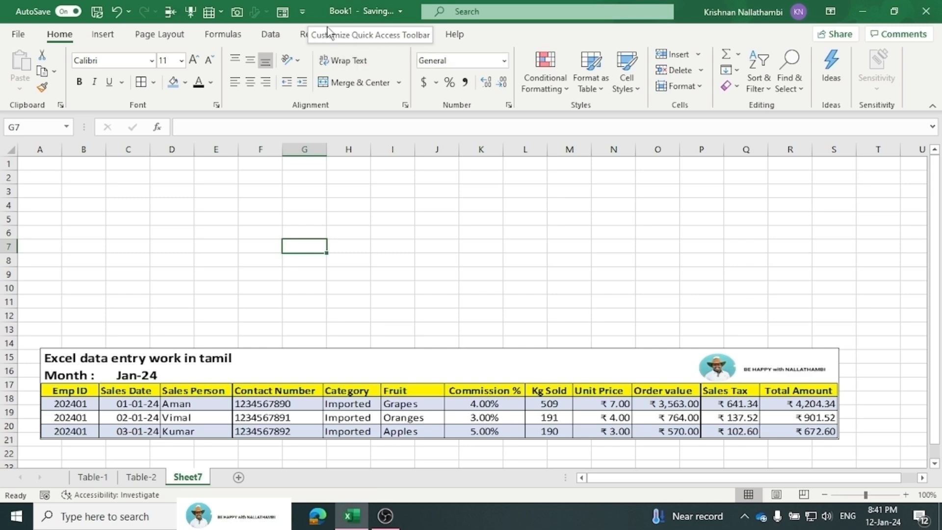
Look through All Commands in the Quick Access Toolbar customization options and close them without adding a command.
click(19, 34)
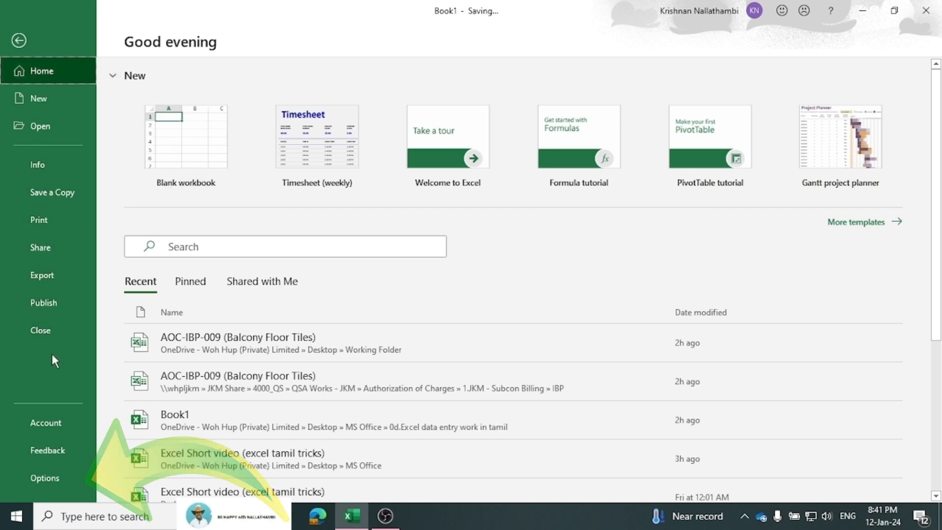
click(45, 478)
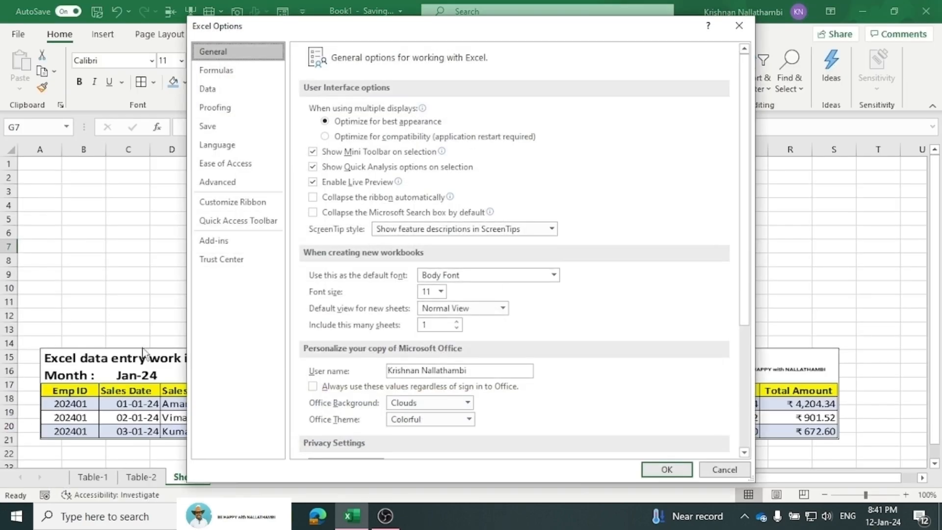
click(238, 221)
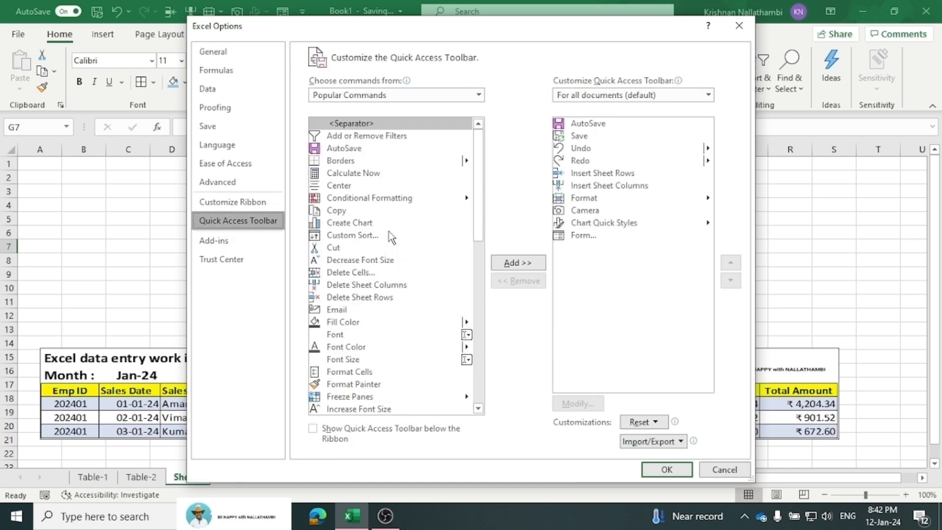
click(388, 97)
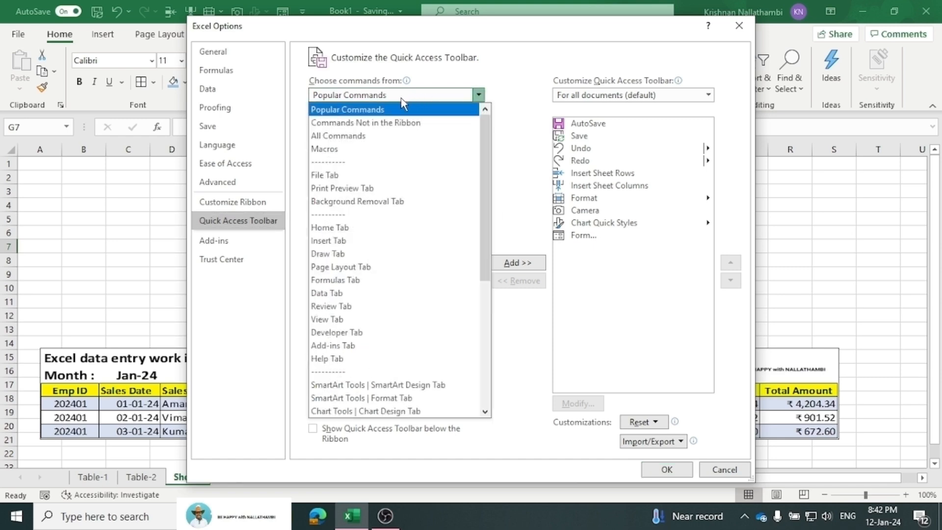
click(347, 138)
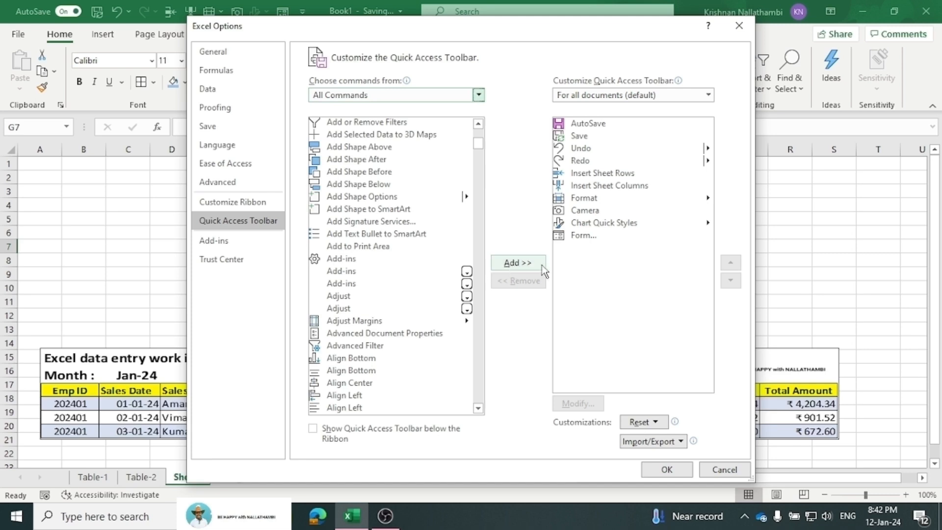
click(361, 186)
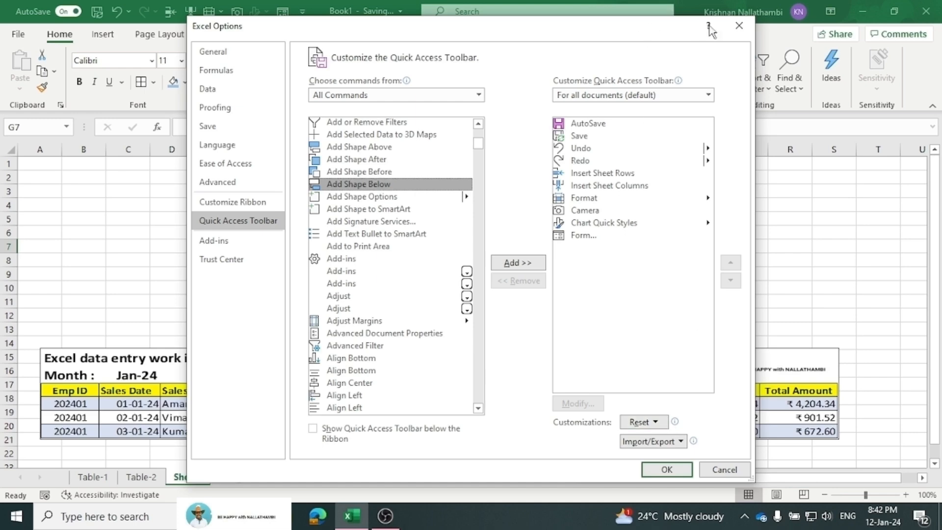
click(739, 26)
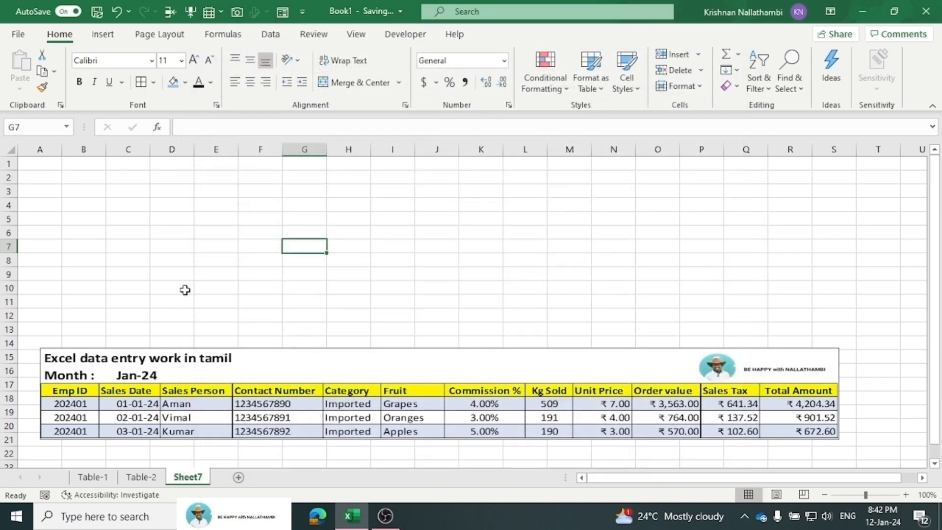
Enter the title "Excel data Entry Work in Tamil" in cell A1 of Sheet7.
click(172, 260)
click(66, 192)
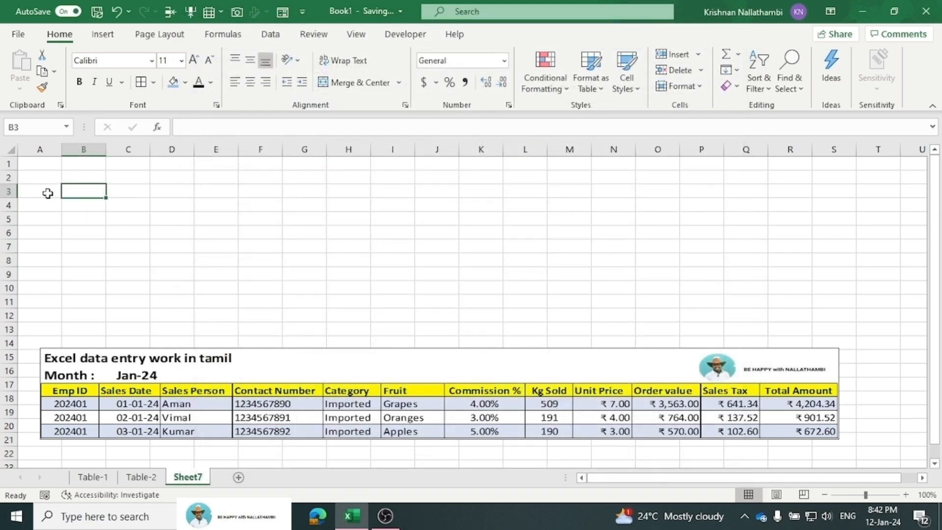
click(42, 162)
click(41, 181)
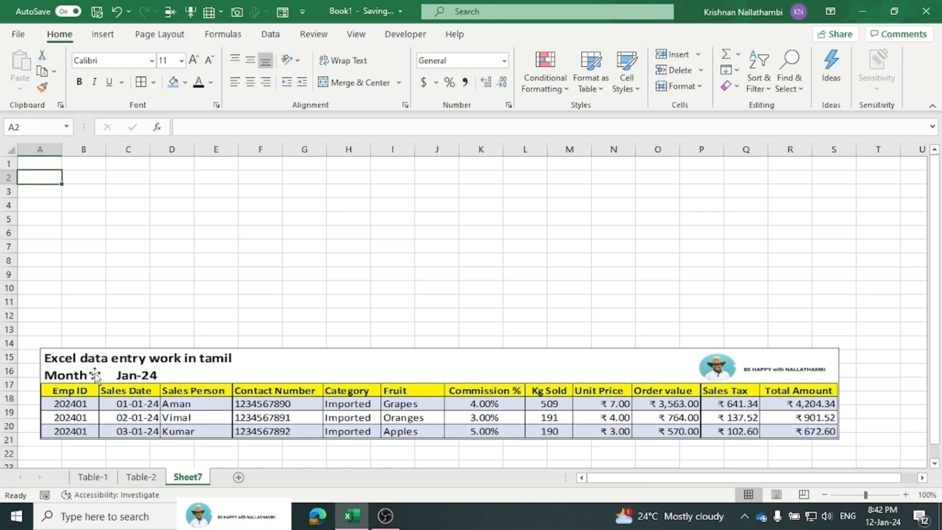
click(37, 164)
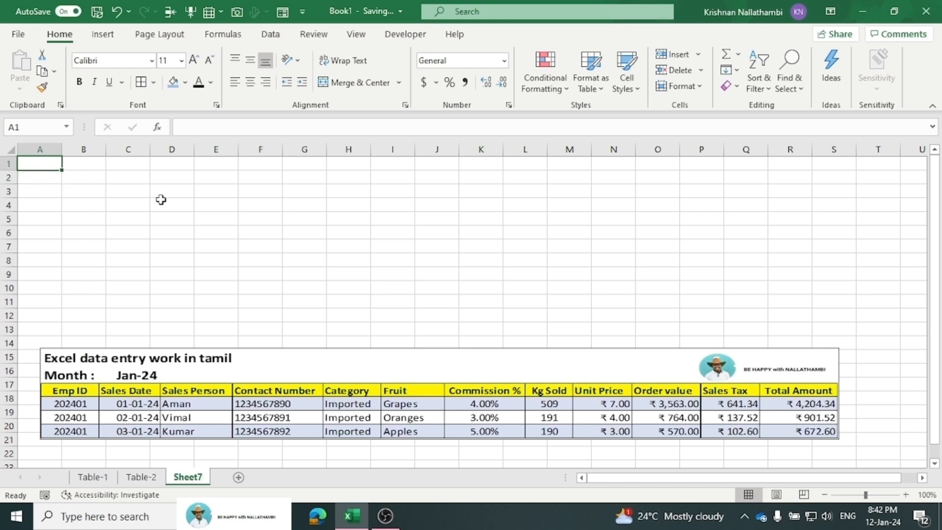
text(Exce)
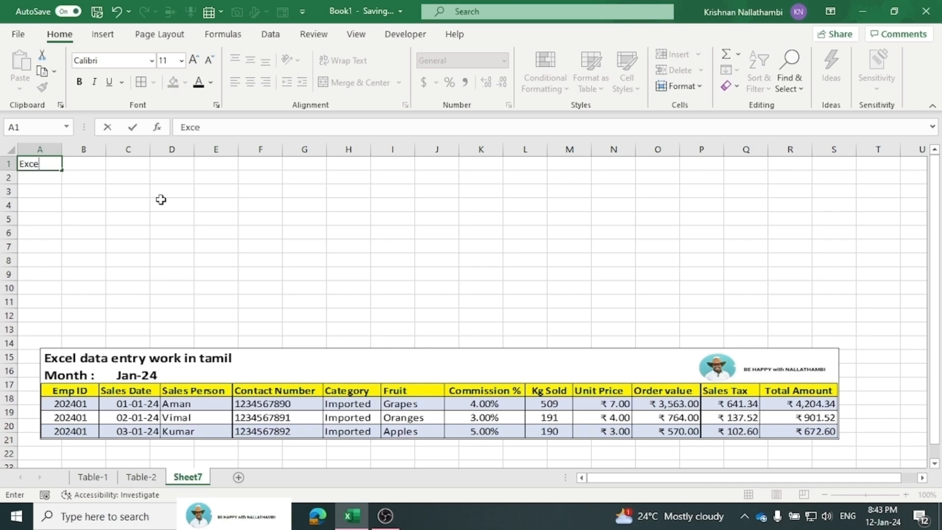
text(l data Entry Work in Tamil)
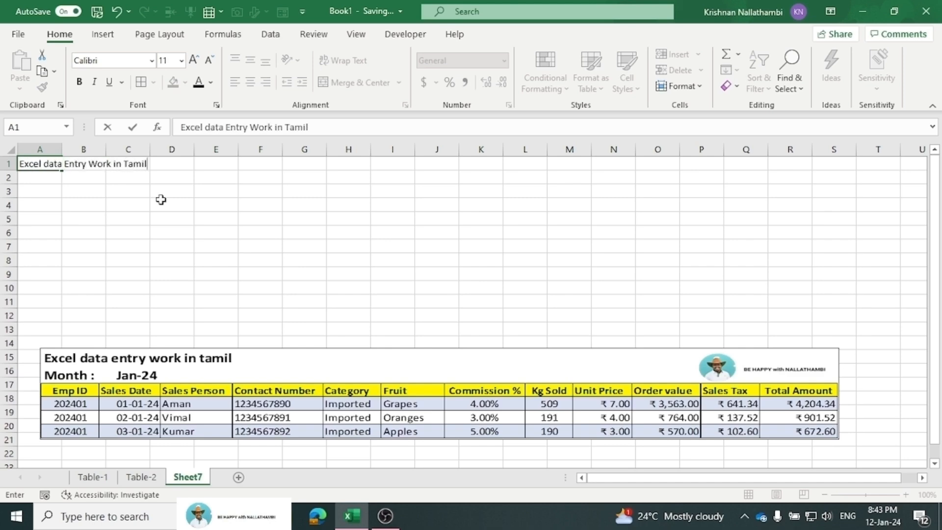
key(Return)
Enter the label "Month :" in cell A2 and the date 31/01/2024 in cell B2.
text(Month)
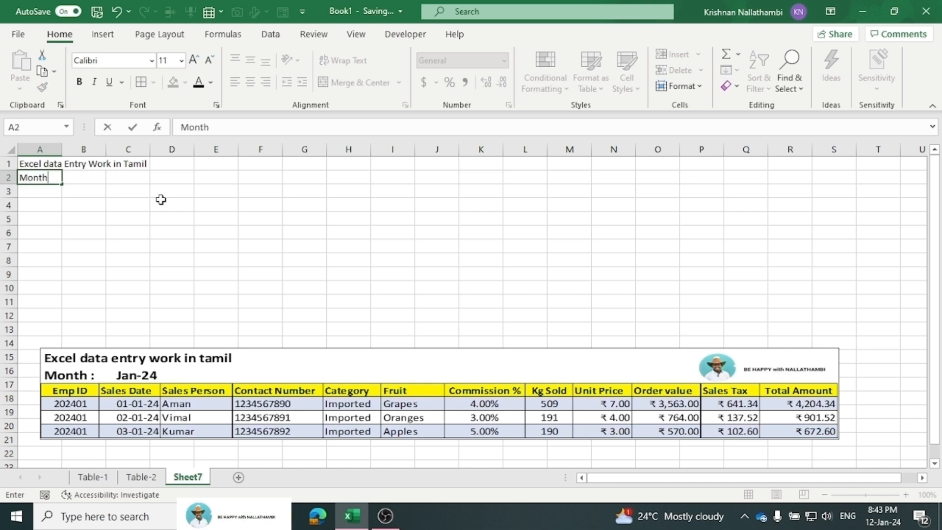
text( :)
key(Tab)
text(Ja)
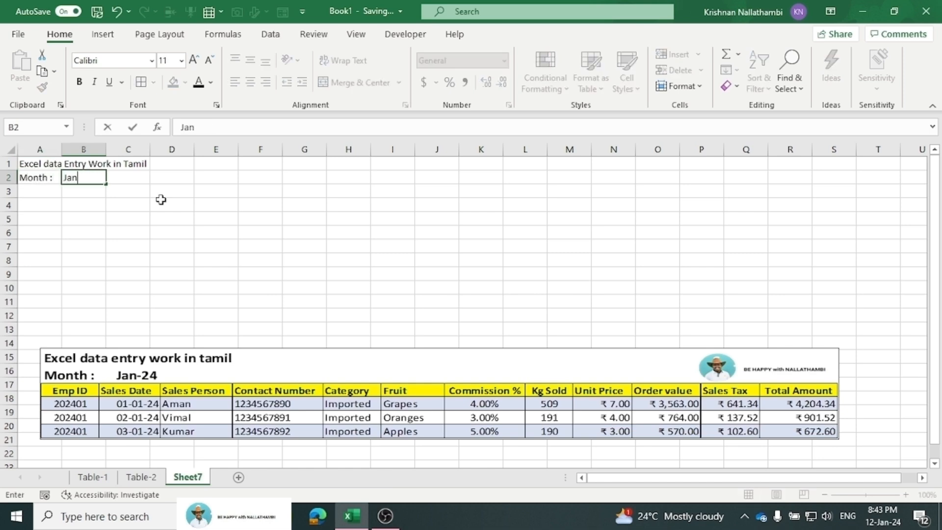
text(1/01/2024)
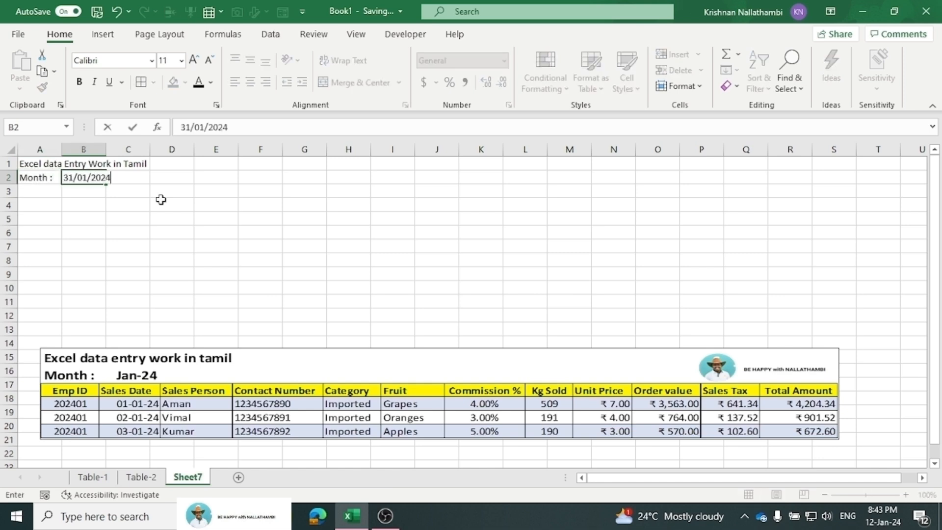
key(Return)
Enter the headers "Emp ID", "Sales Date", "sales Person" and "Contact Number" in cells A3 to D3.
text(Emp)
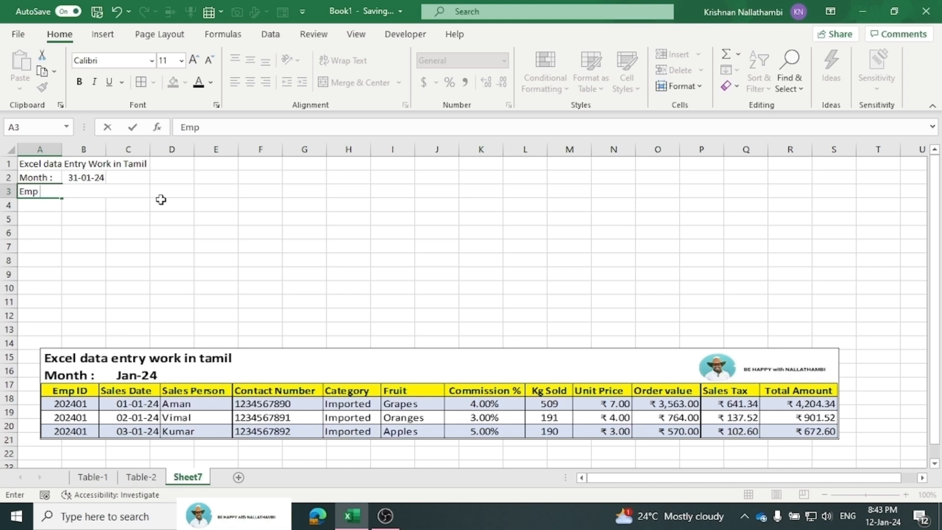
text( ID)
key(Tab)
text(Sales Date)
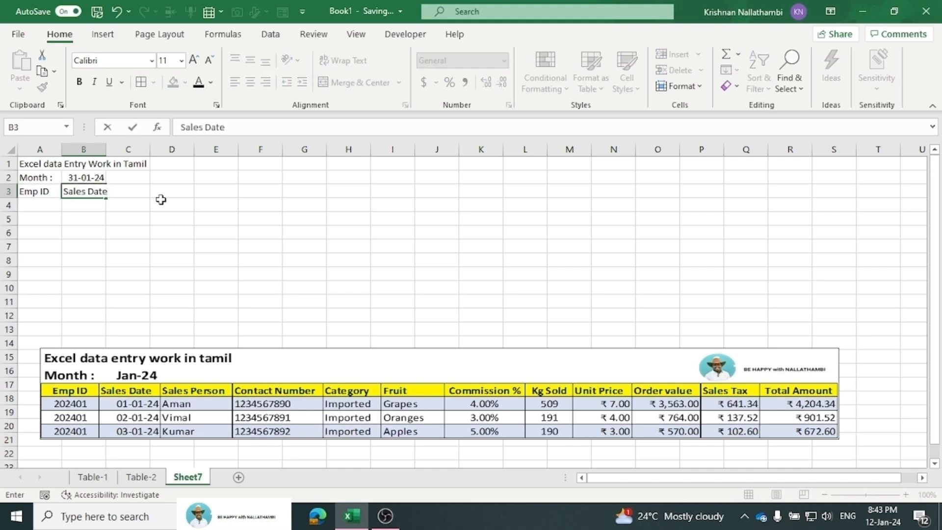
key(Tab)
text(sales Person)
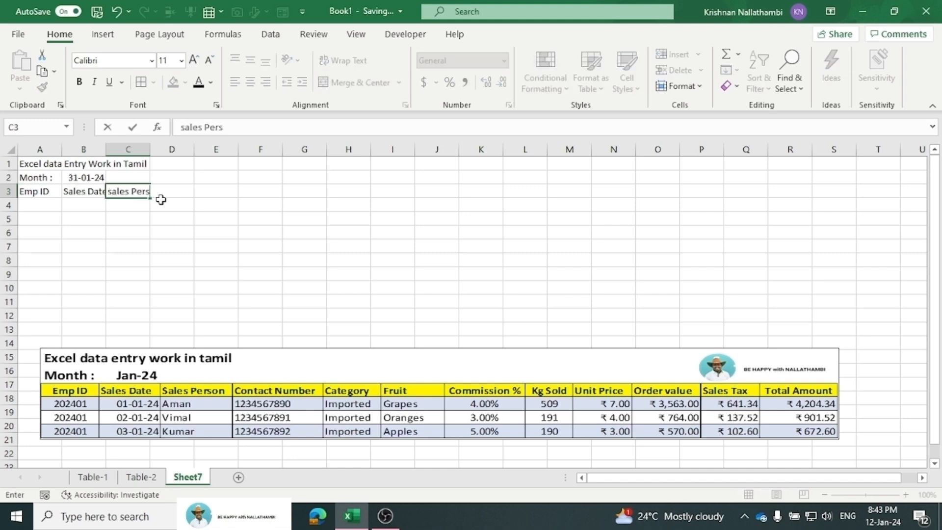
key(Tab)
text(Contact Number)
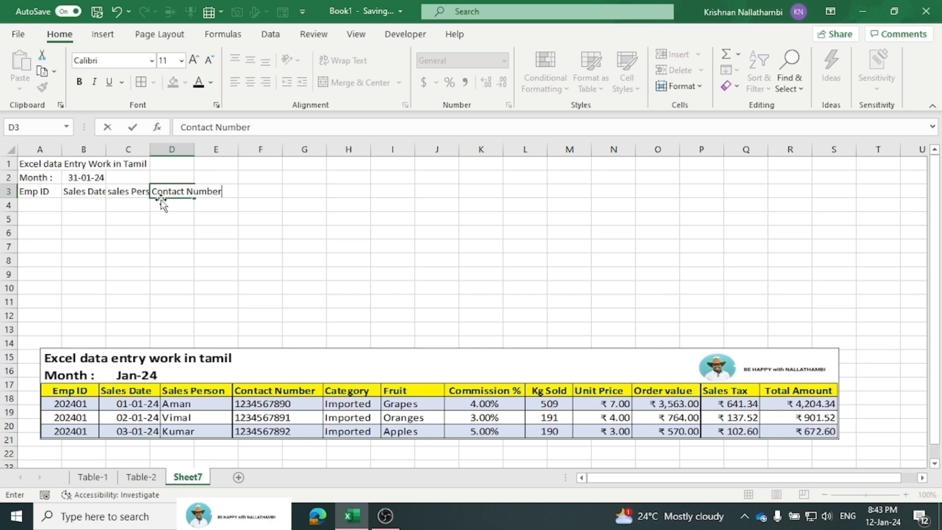
key(Tab)
Continue the header row with "Category", "Fruit" and "Commission" in cells E3 to G3.
text(Cate)
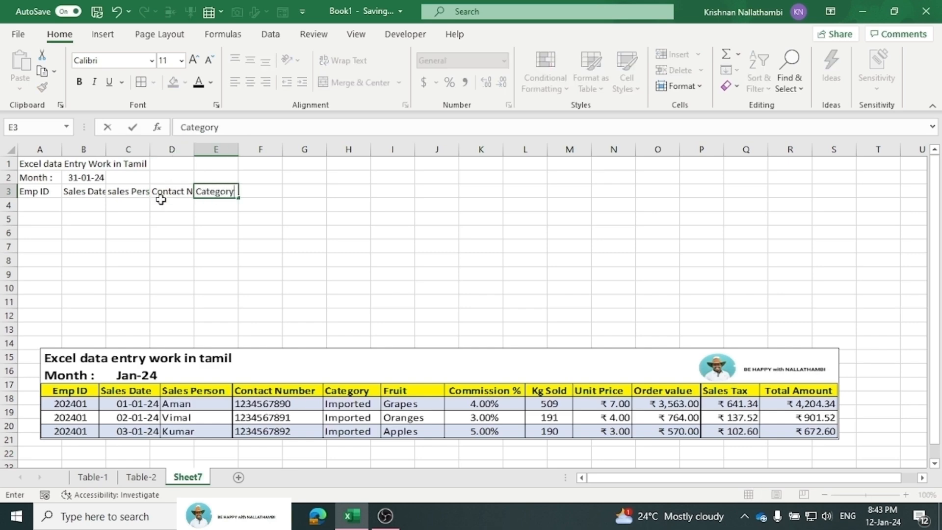
text(gory)
key(Tab)
text(Fruit)
key(Tab)
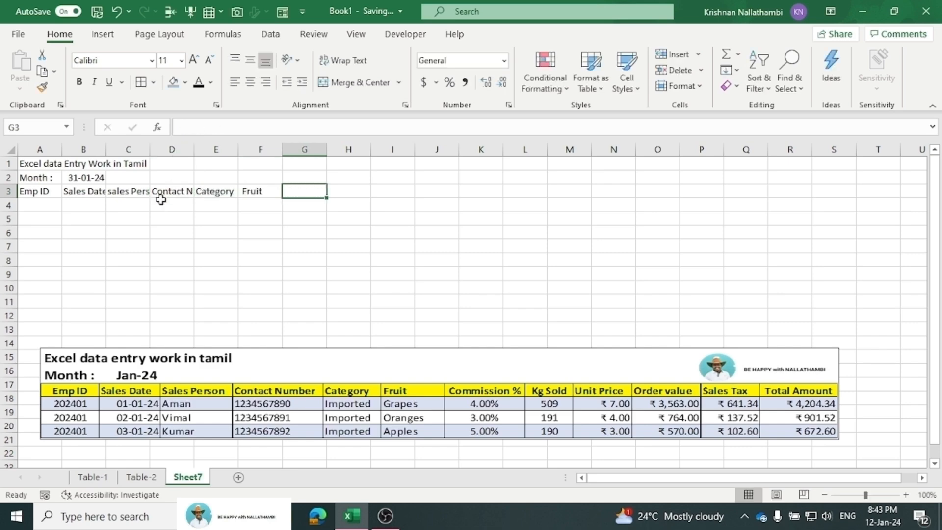
text(Commission)
key(Tab)
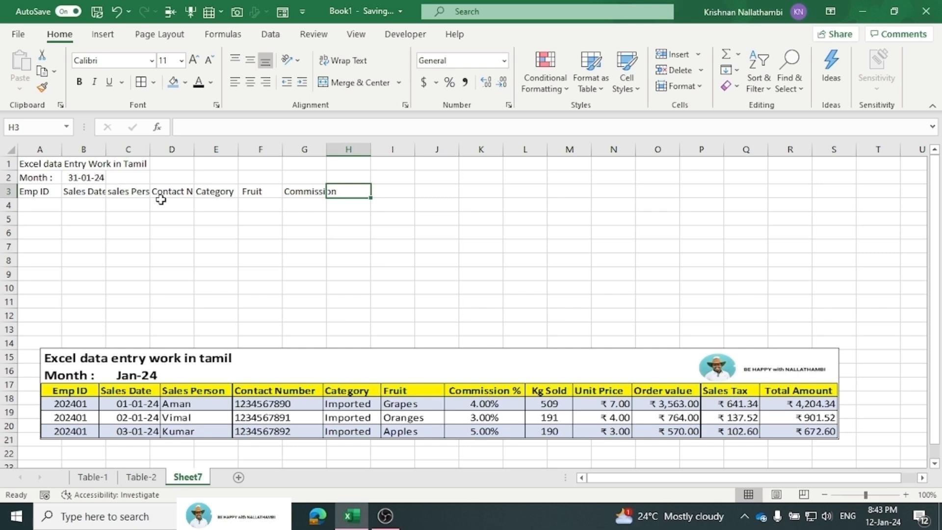
Add the headers "Kg Sold", "Unit Price" and "Order Value" in cells H3 to J3.
text(Kg So)
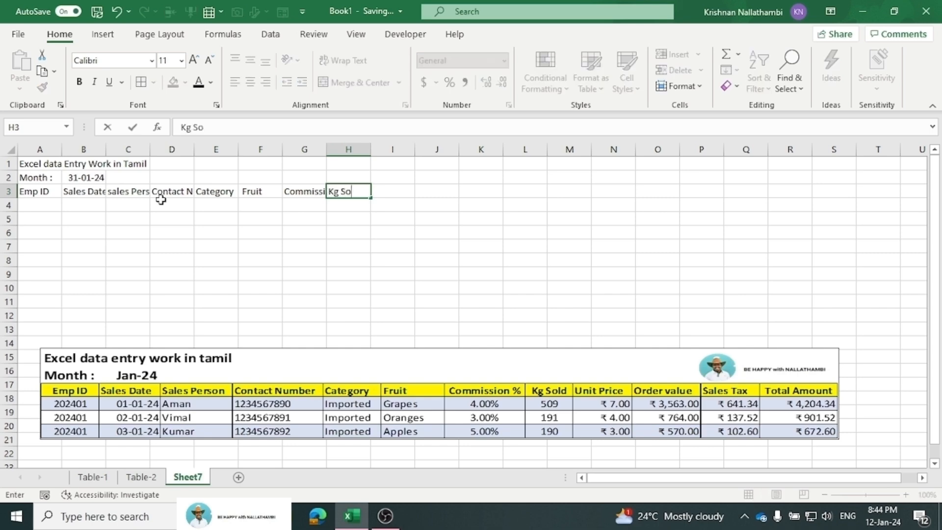
text(ld)
key(Tab)
text(Unit Price)
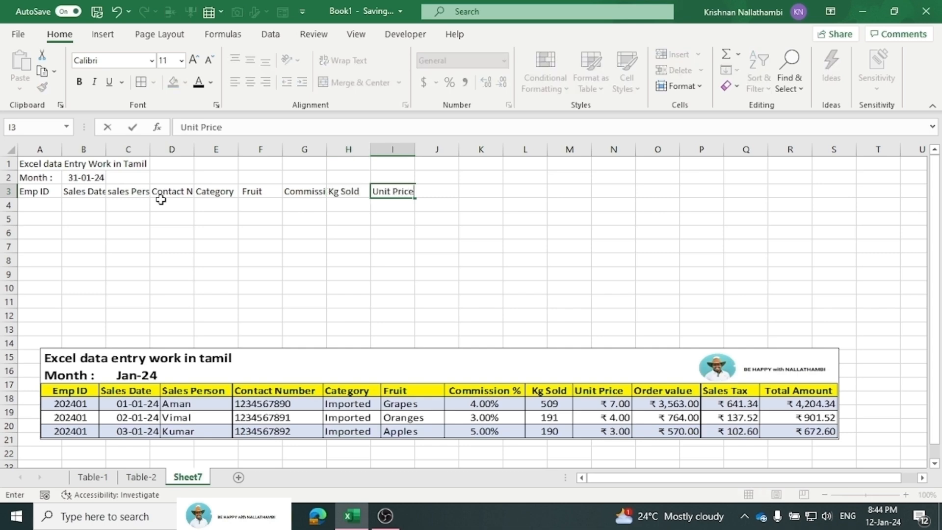
key(Tab)
text(Older Value)
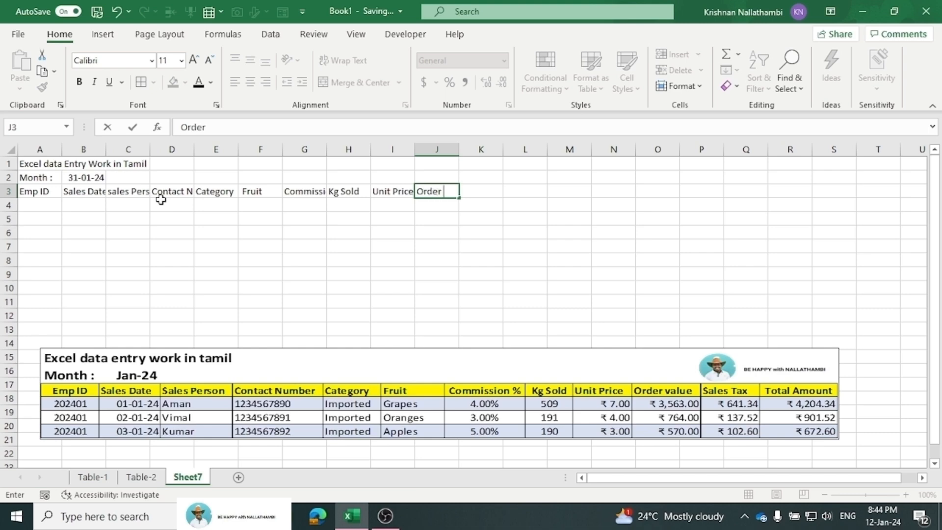
key(Tab)
Complete the header row with "Sales Tax" in K3 and "Total Amount" in L3.
text(Sale)
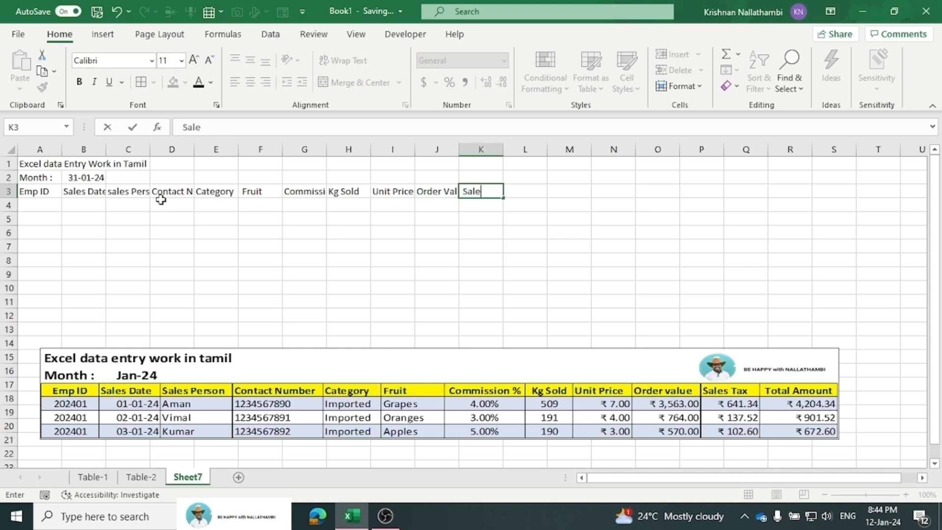
text(s Tax)
key(Tab)
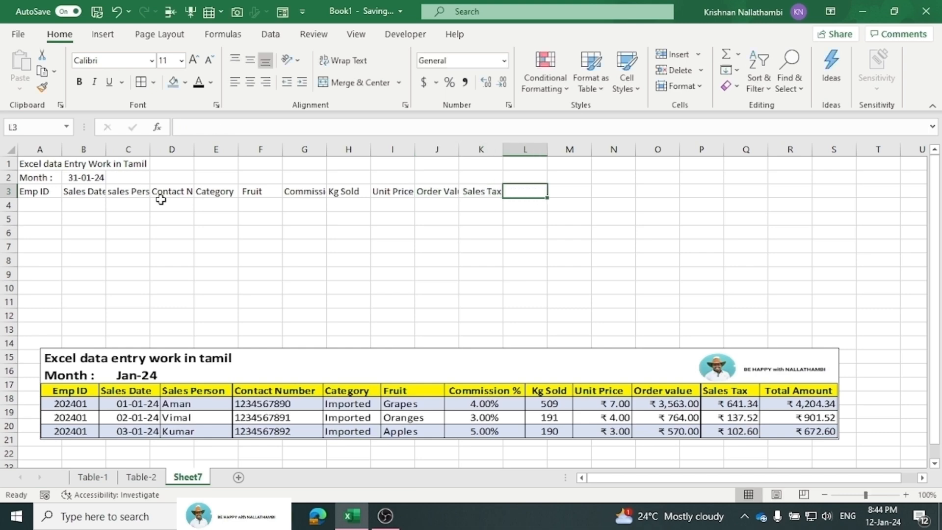
text(Total Amount)
key(Return)
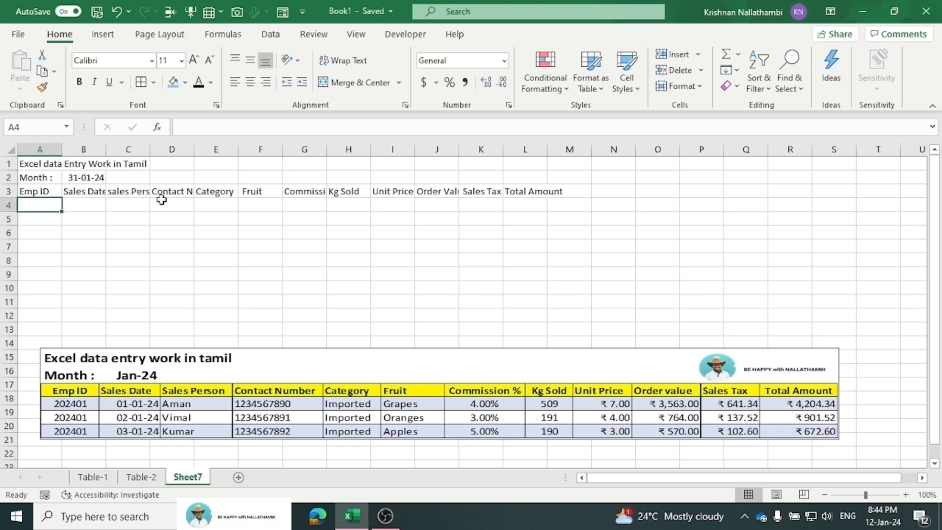
Apply all borders and a yellow fill to the header cells A3:L3.
click(202, 272)
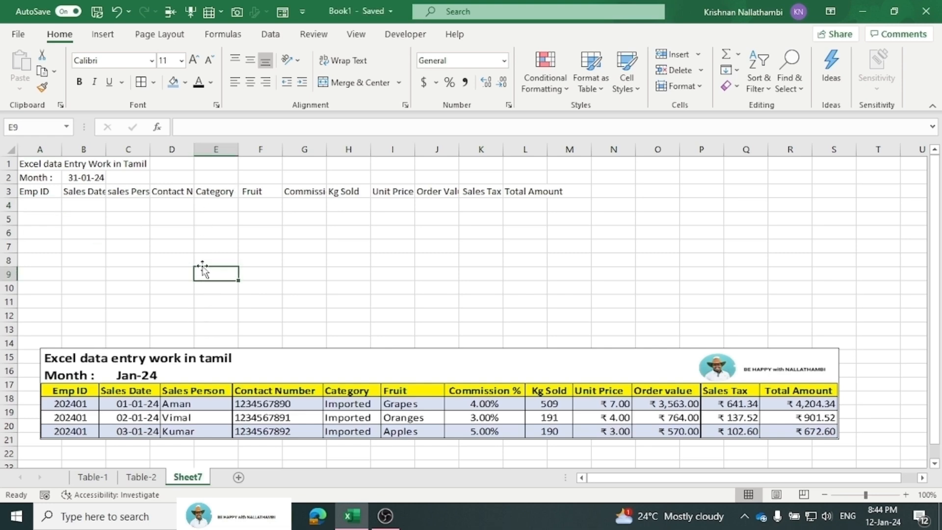
click(23, 193)
drag(23, 193, 543, 192)
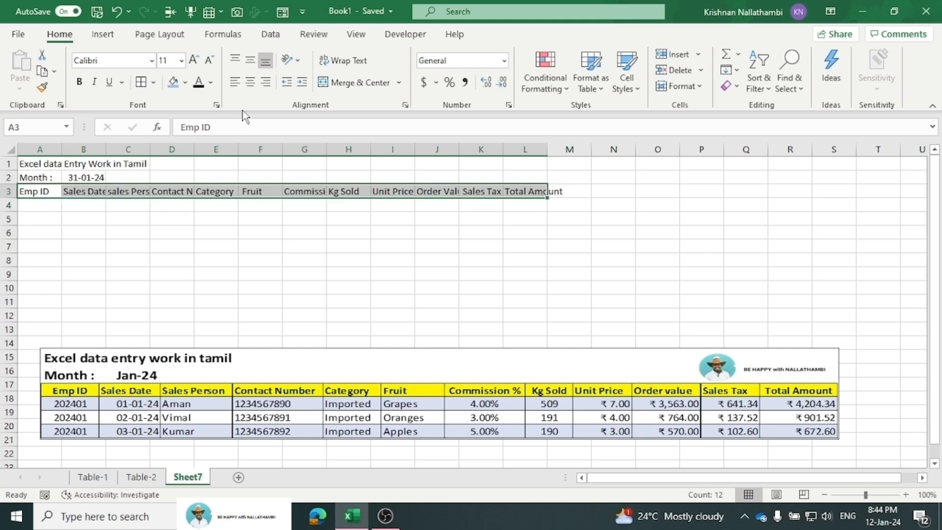
click(141, 83)
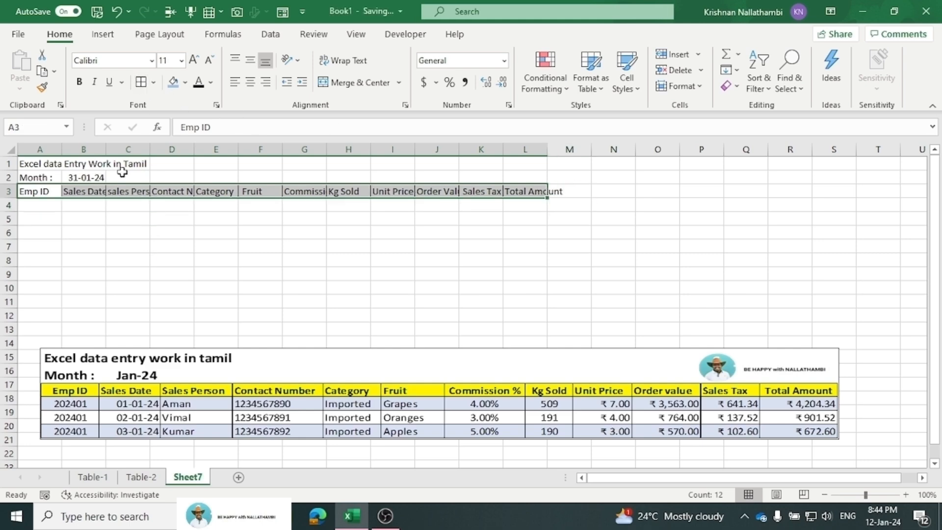
click(189, 82)
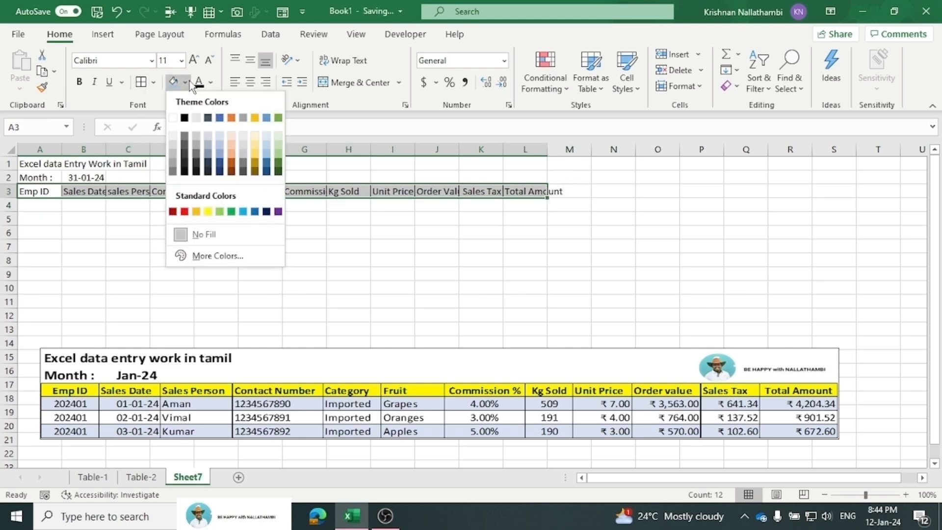
click(204, 209)
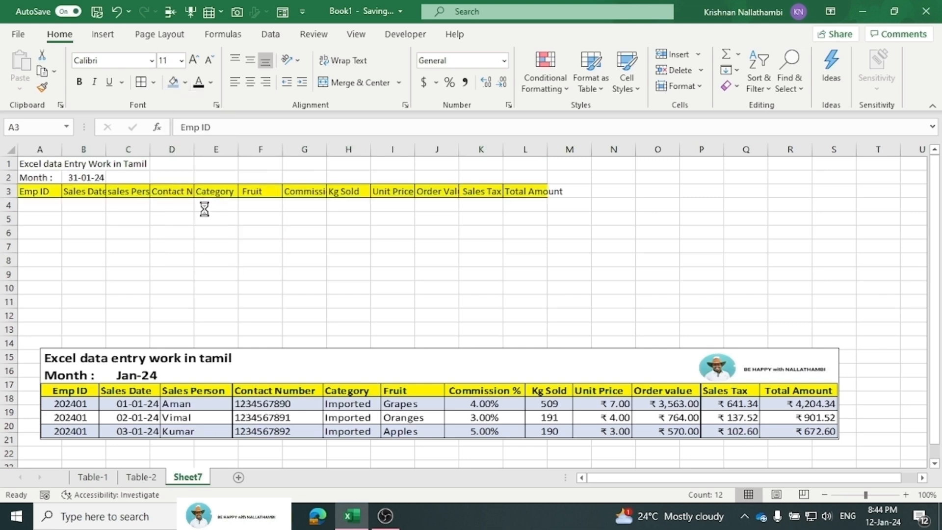
Make the title in A1 and the month label and date in A2:B2 bold.
click(45, 168)
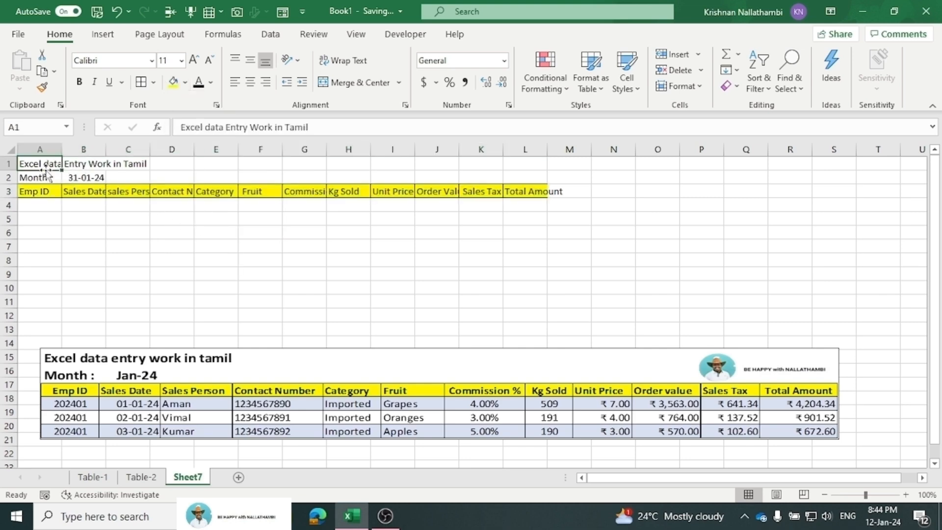
click(79, 81)
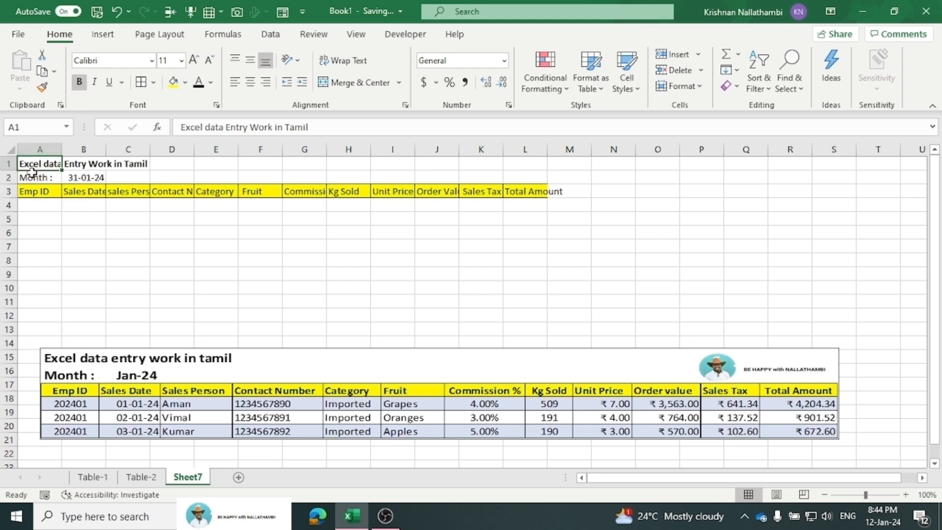
click(32, 173)
drag(32, 173, 81, 178)
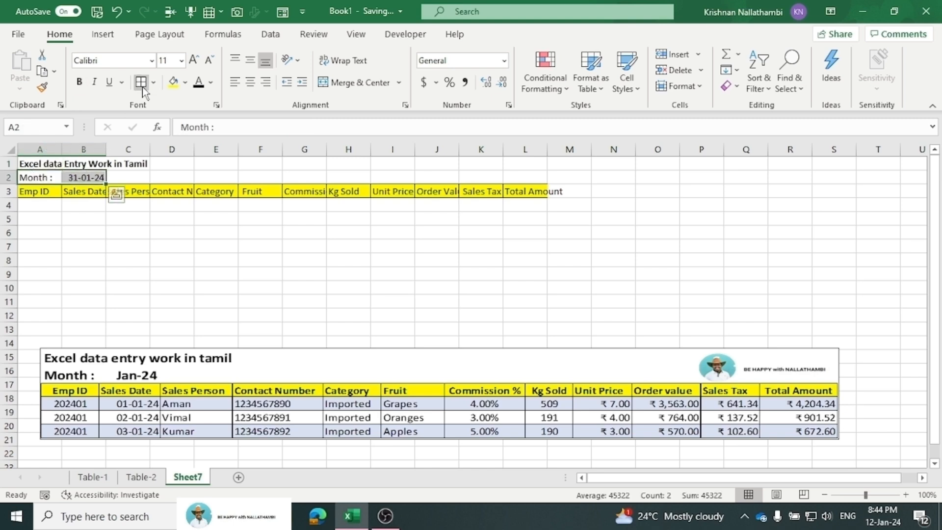
click(79, 82)
Set the font size of the title and month cells A1:B2 to 14, keeping the Calibri font.
click(58, 166)
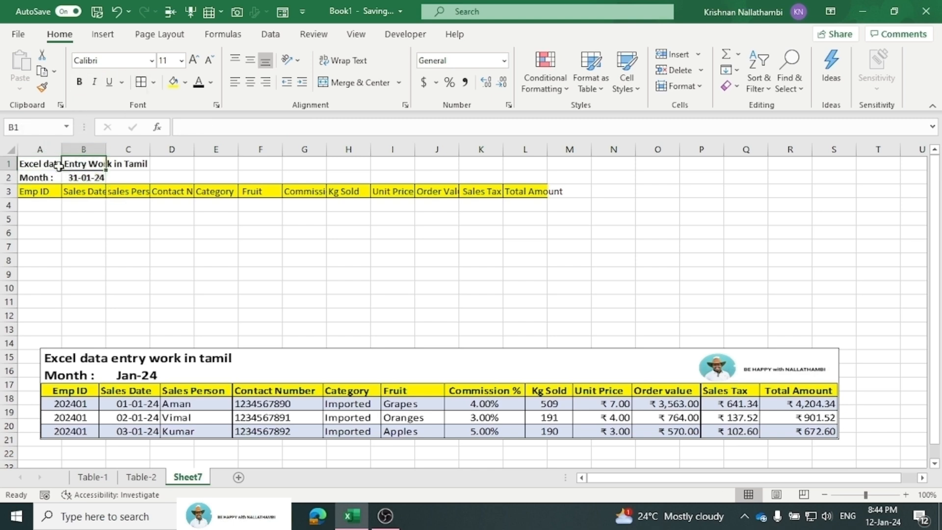
drag(42, 164, 81, 178)
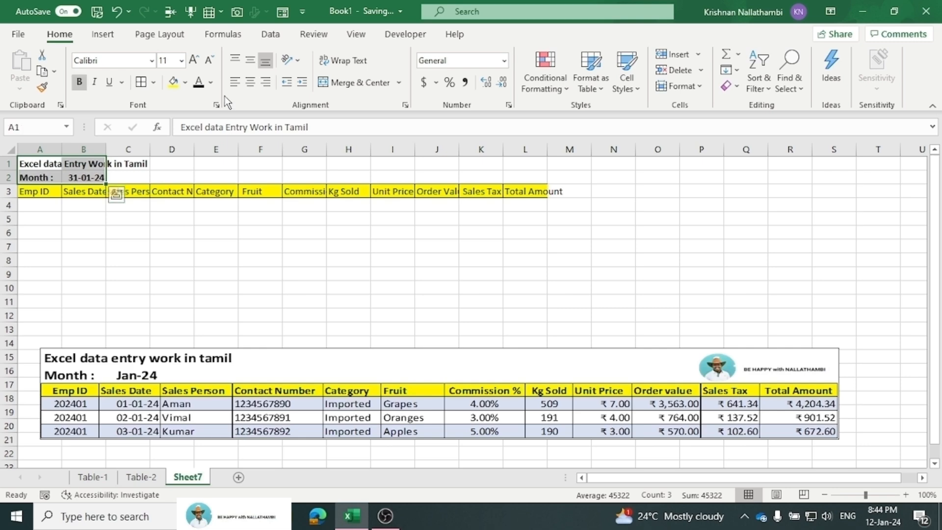
click(182, 59)
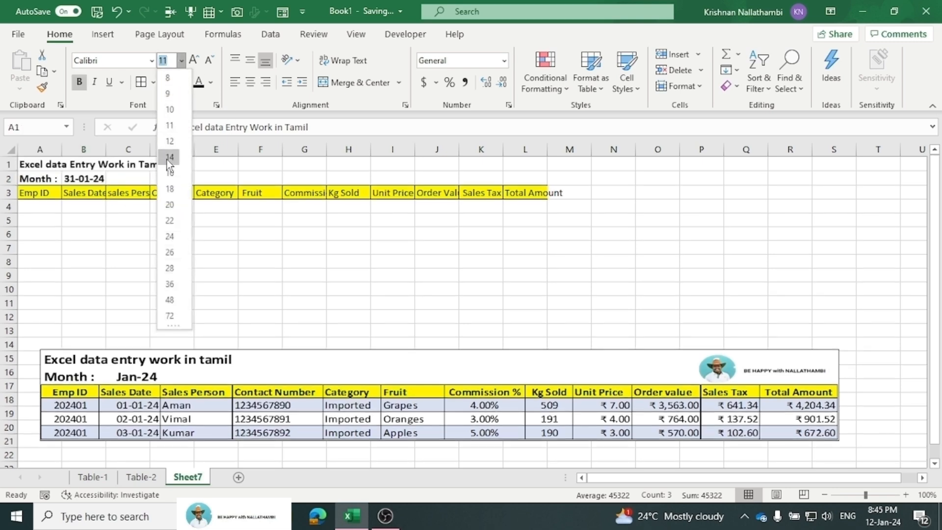
click(168, 158)
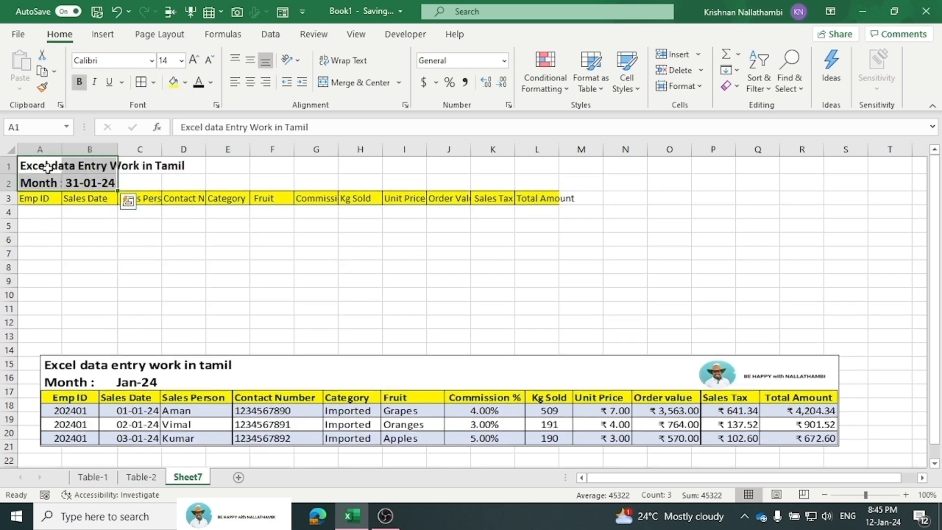
click(152, 61)
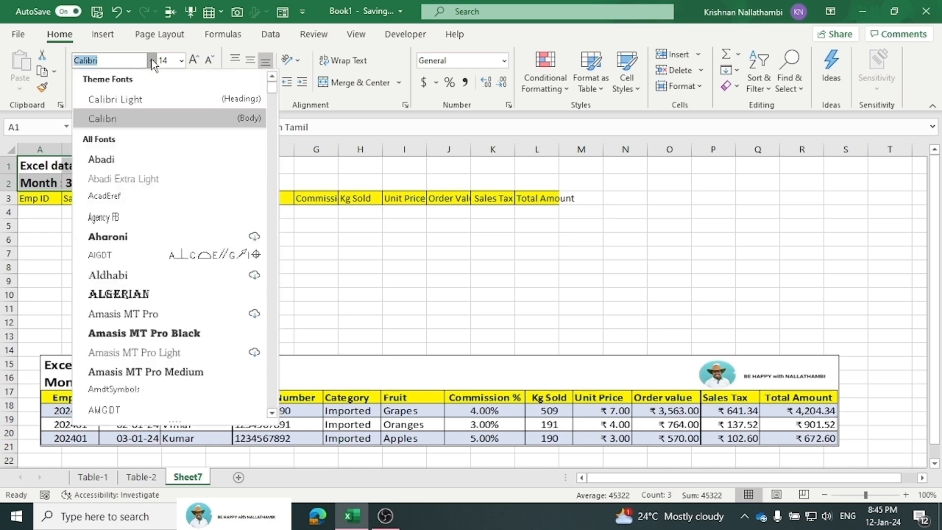
click(364, 224)
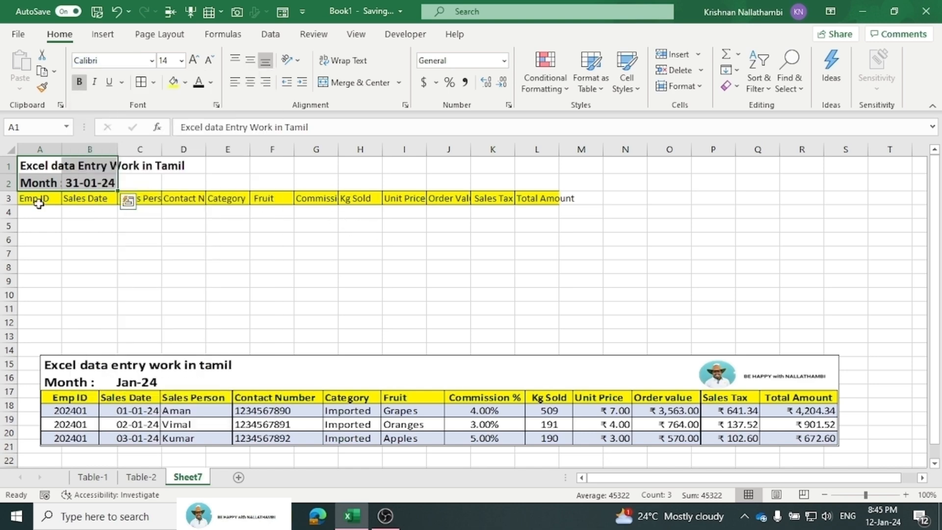
Make the header text in row 3 bold.
click(8, 198)
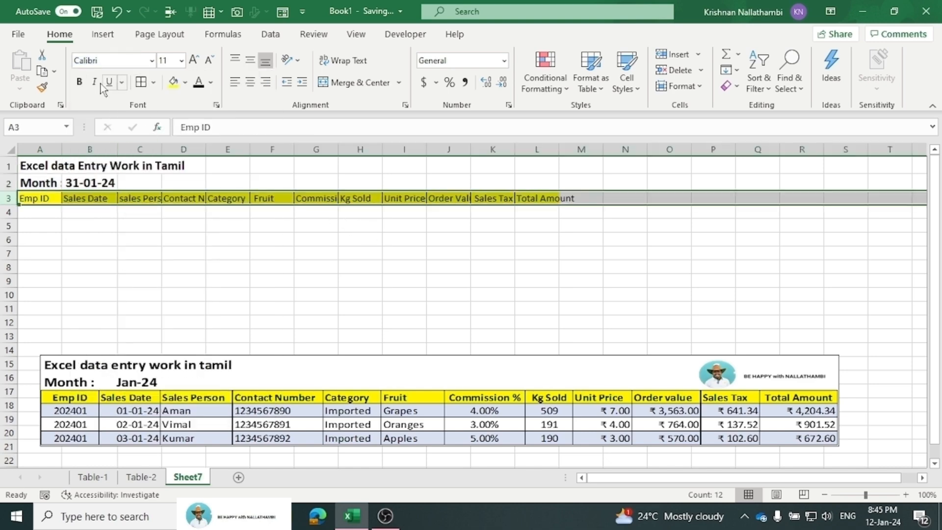
click(79, 82)
click(162, 230)
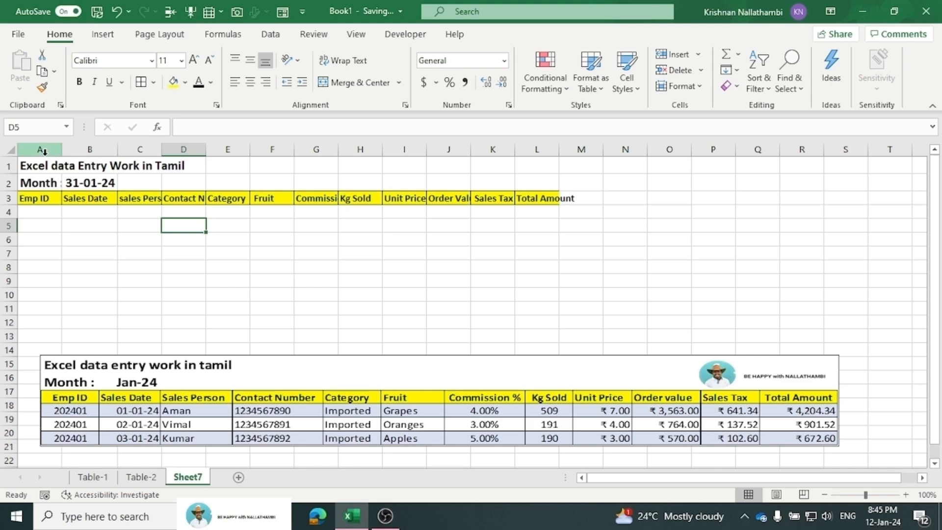
AutoFit the widths of columns A to L, and narrow column A to just fit the "Month :" label.
drag(38, 149, 557, 200)
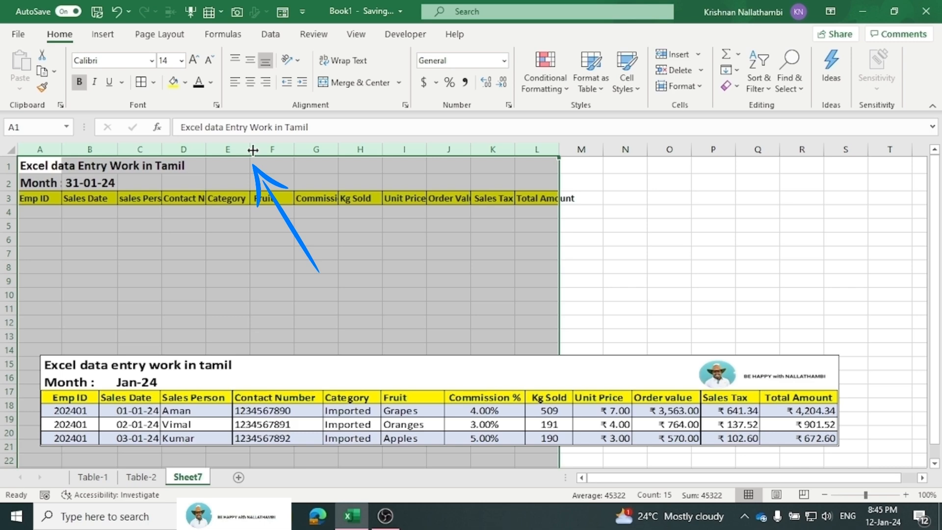
double_click(337, 148)
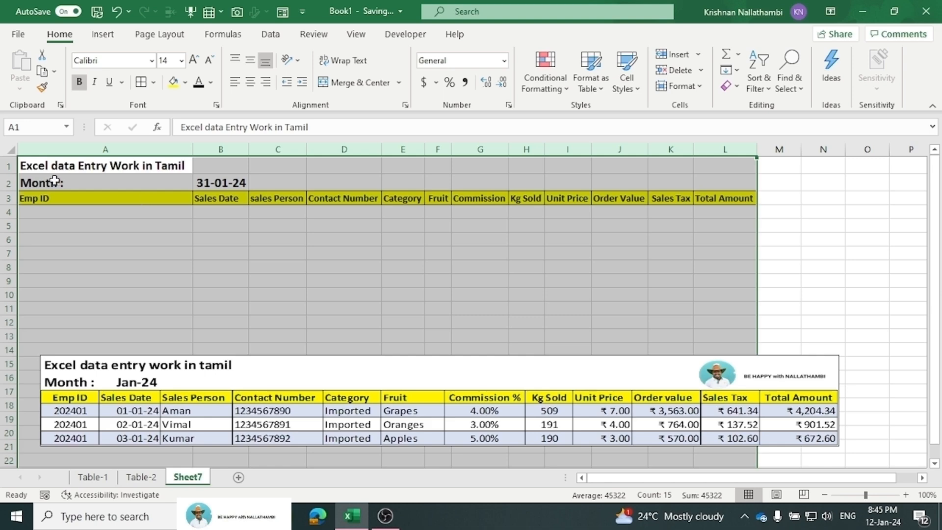
click(94, 202)
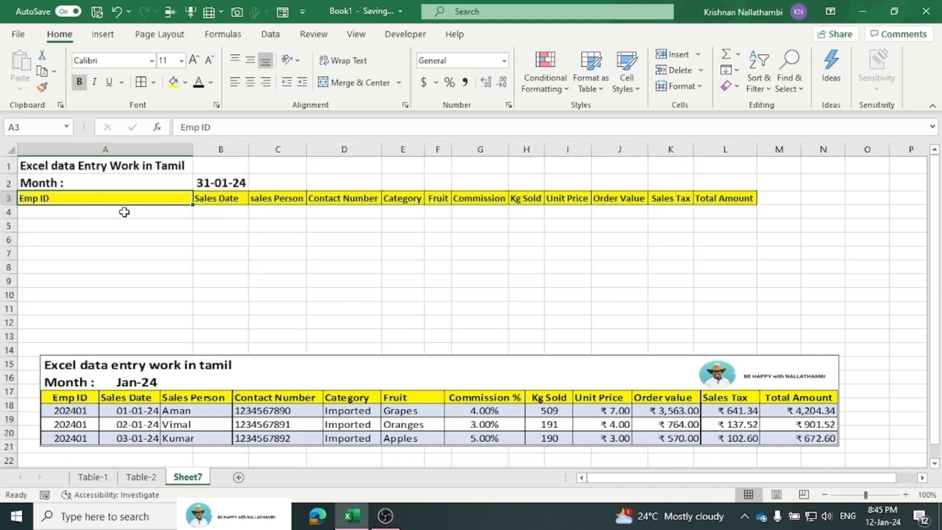
drag(192, 164, 72, 164)
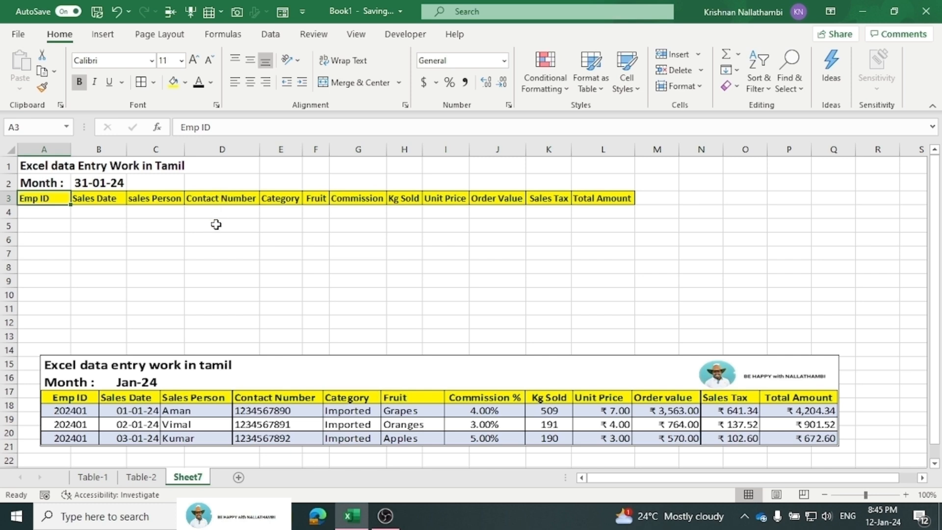
Widen the Contact Number column D so it extends well past its header text.
click(168, 199)
click(212, 211)
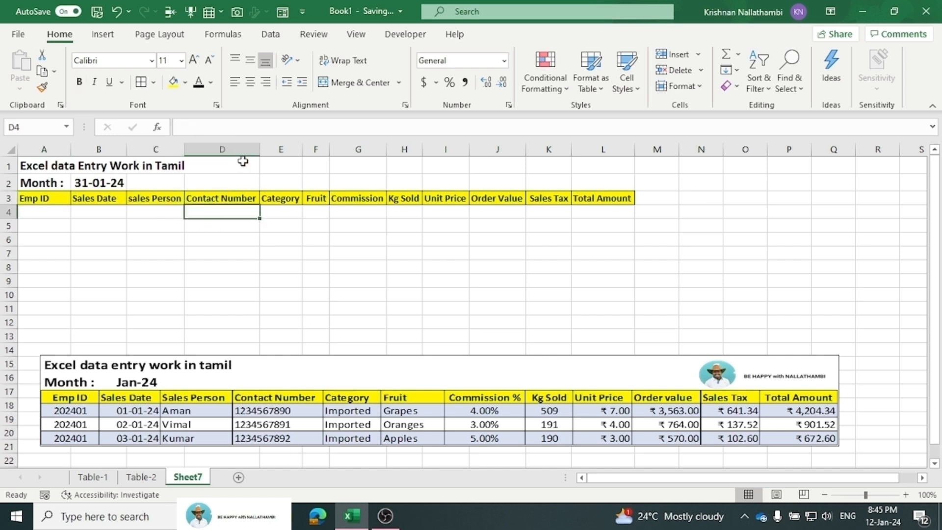
drag(262, 152, 289, 152)
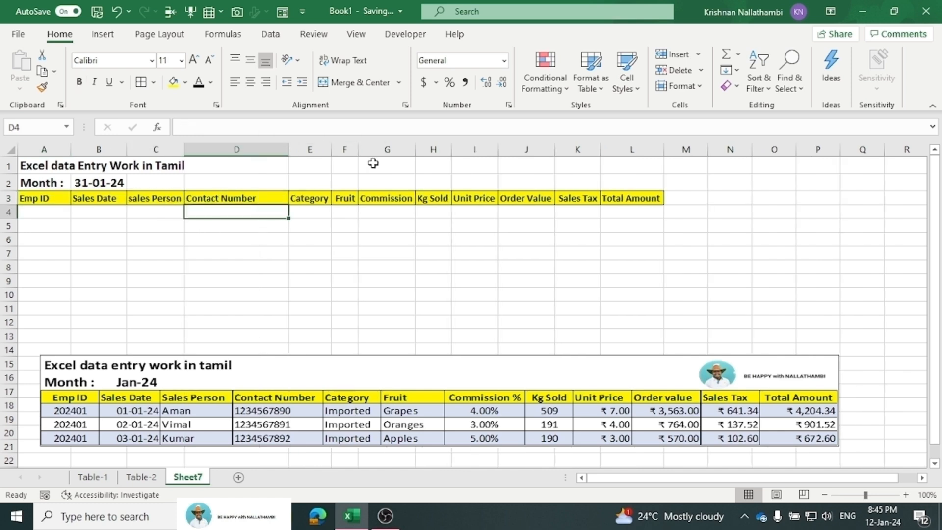
Widen the Fruit, Kg Sold, Unit Price, Order Value and Sales Tax columns so each extends past its header text.
drag(359, 149, 368, 150)
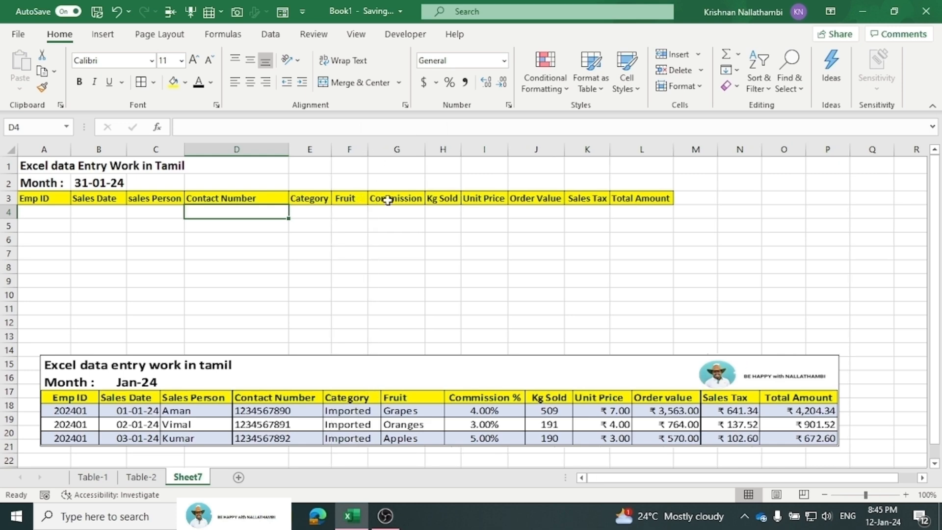
drag(609, 149, 630, 149)
drag(563, 154, 575, 152)
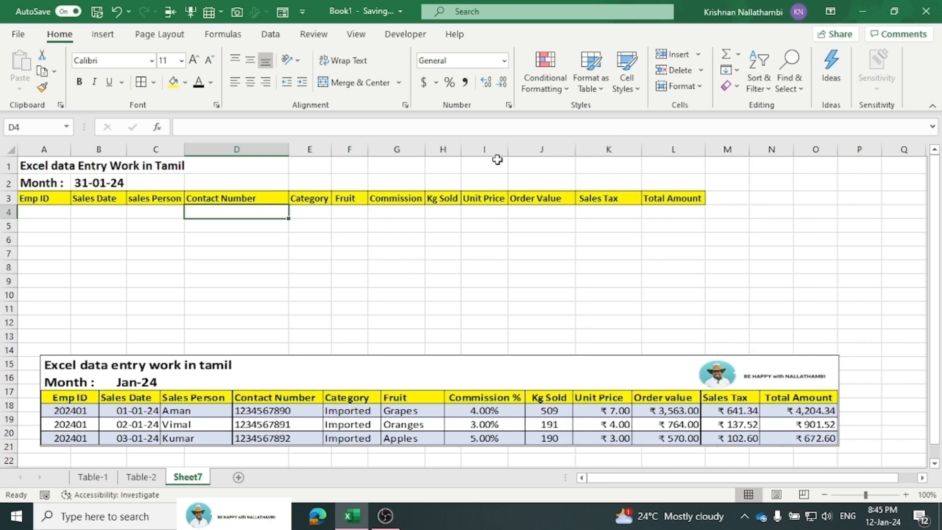
drag(506, 154, 516, 155)
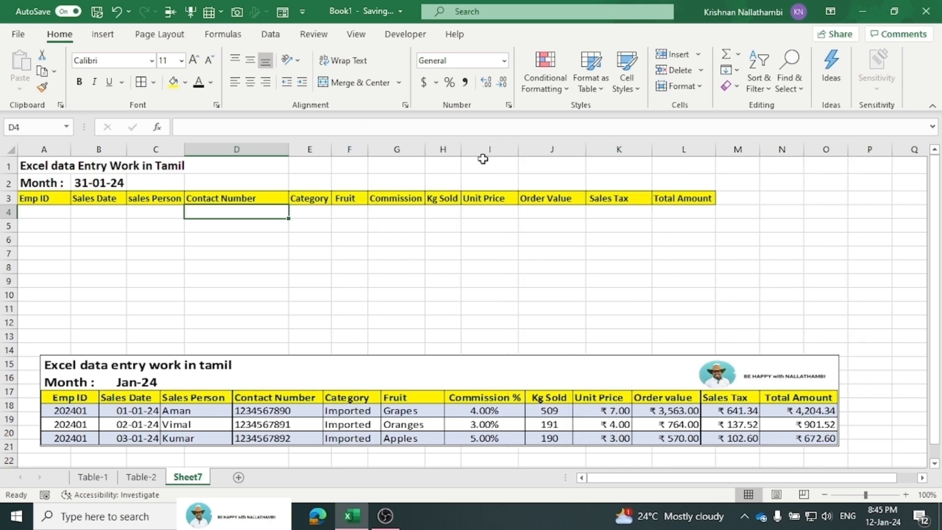
click(456, 164)
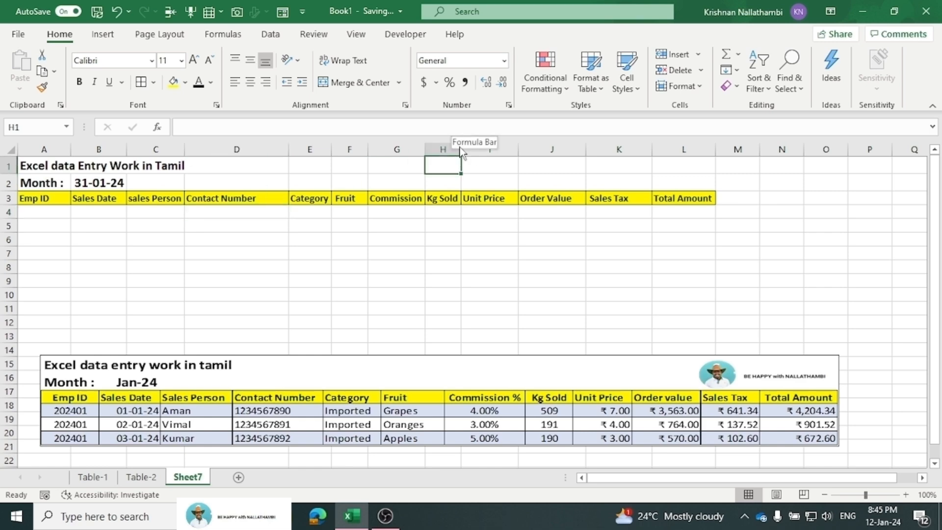
drag(461, 154, 476, 152)
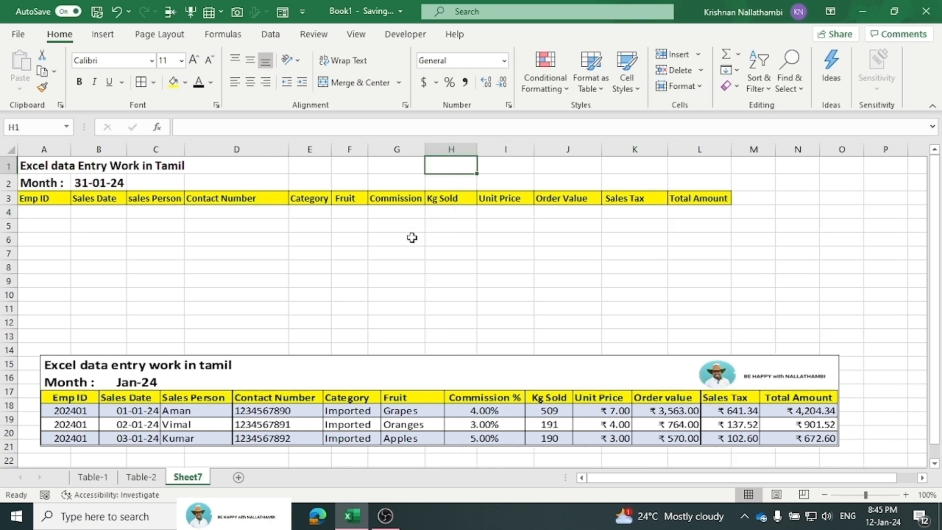
Start the first record in row 4 with the employee ID from the reference picture and the sales date 01/01/2024.
click(98, 212)
click(39, 216)
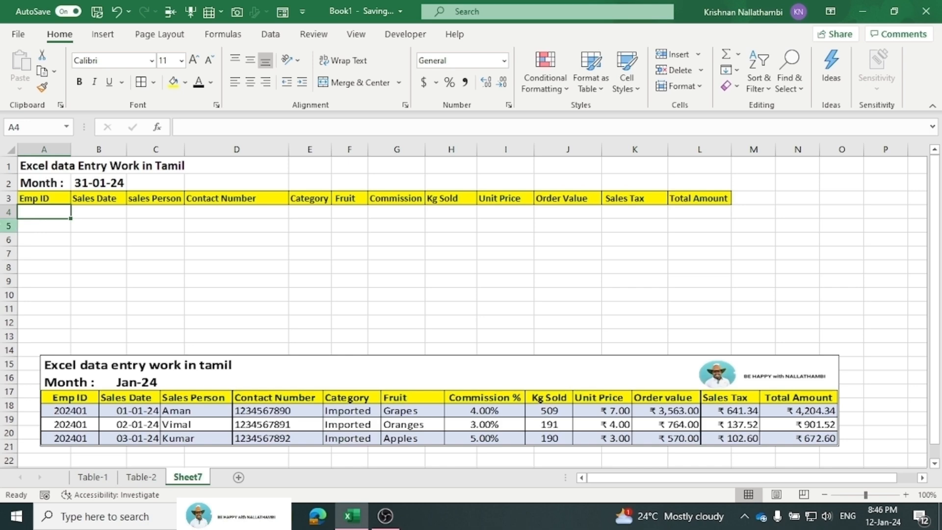
text(202401)
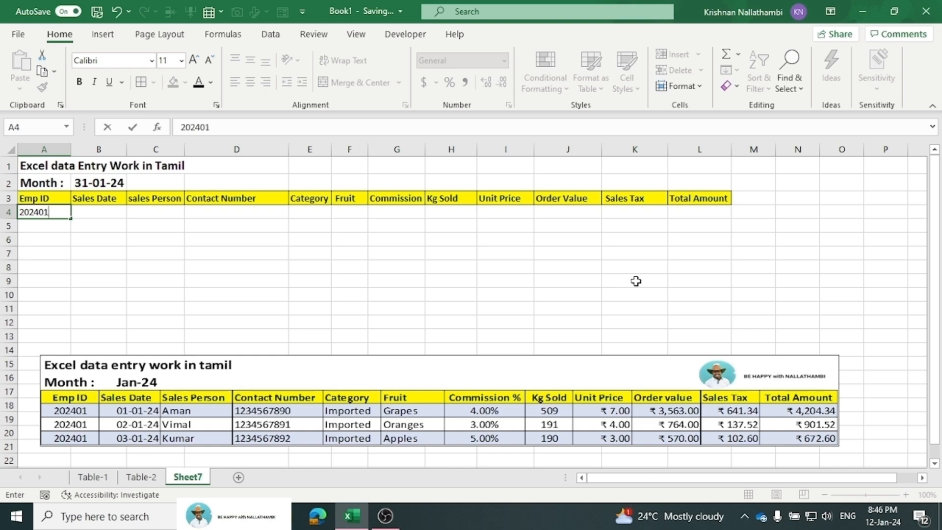
key(Tab)
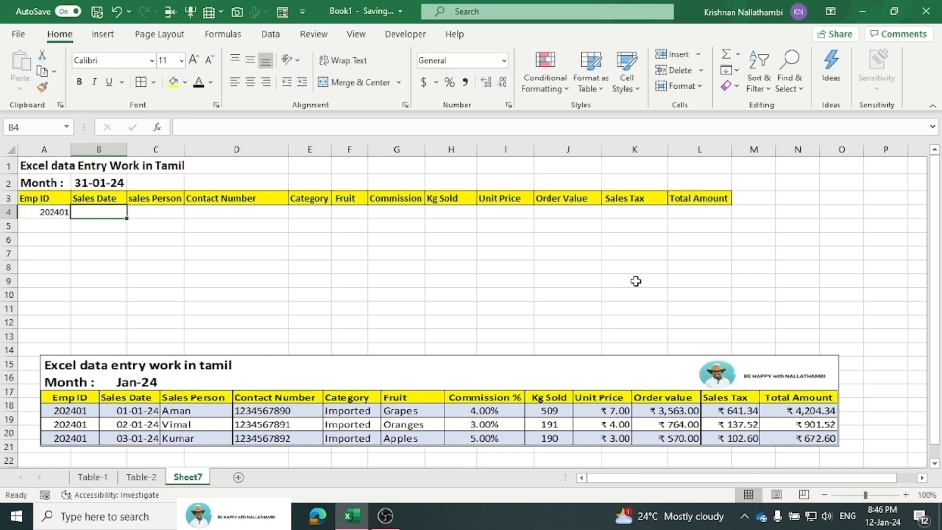
text(01/)
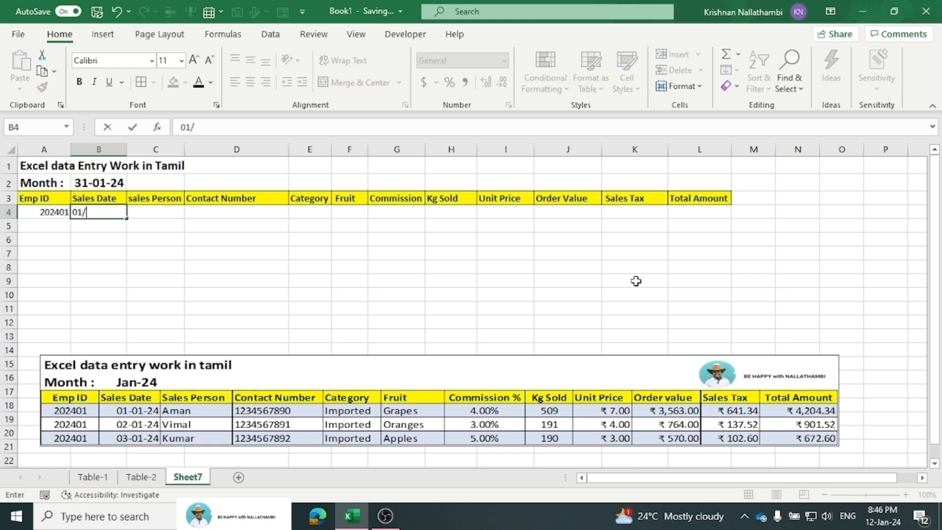
text(01/2024)
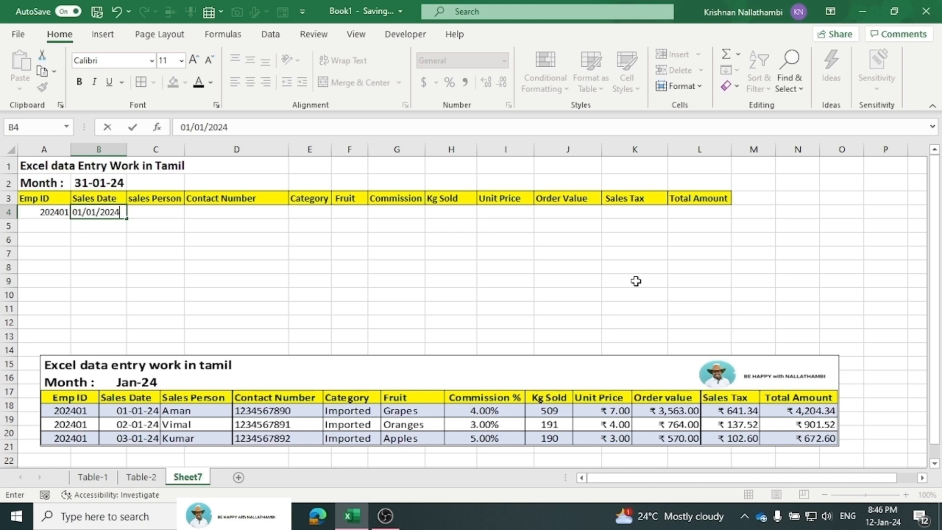
key(Tab)
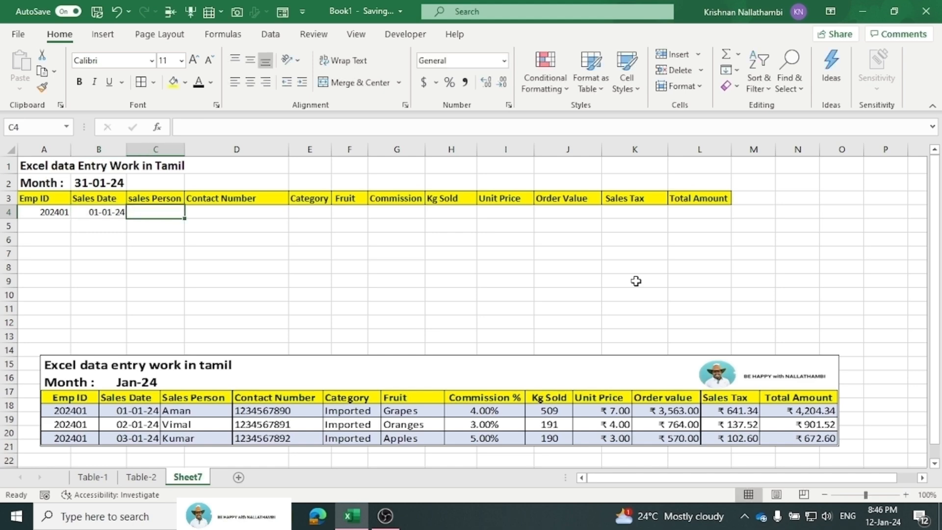
Enter the first salesperson's name in C4 and the contact number in D4, as in the reference picture.
text(Ama)
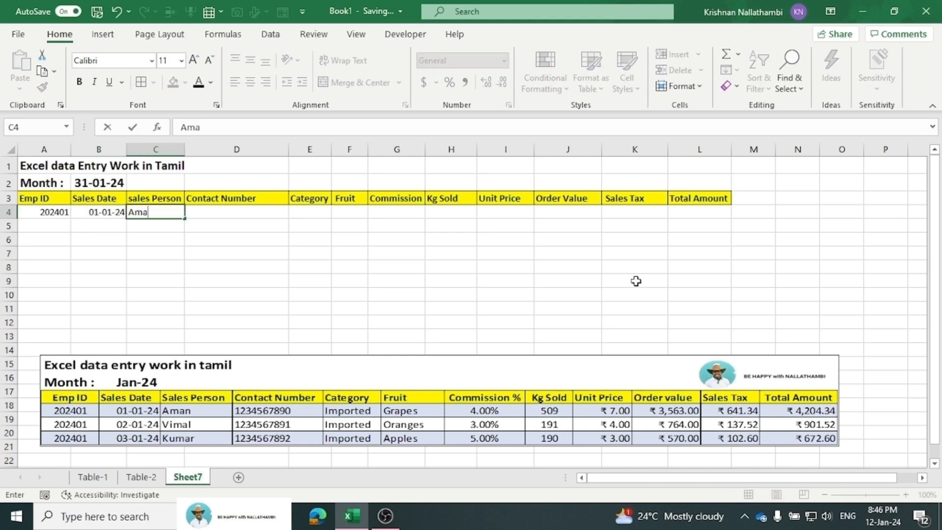
text(n)
key(Tab)
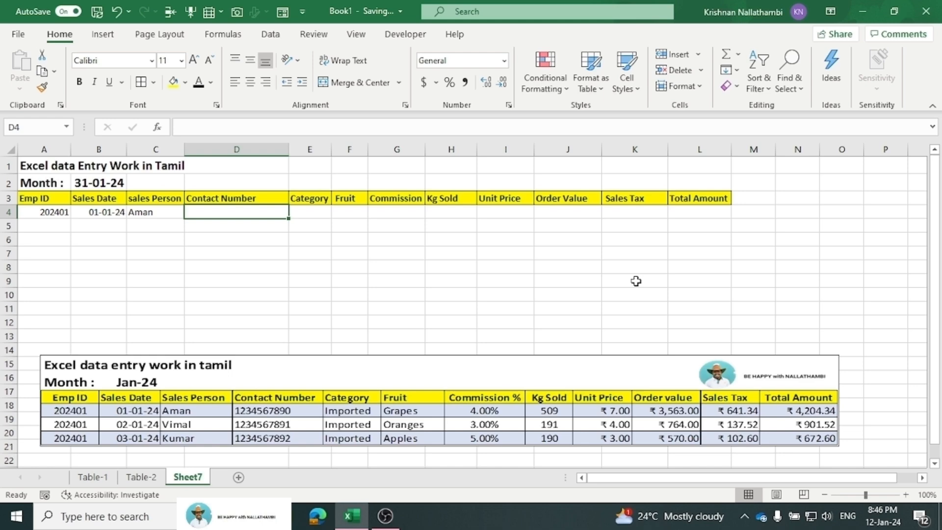
text(1234567890)
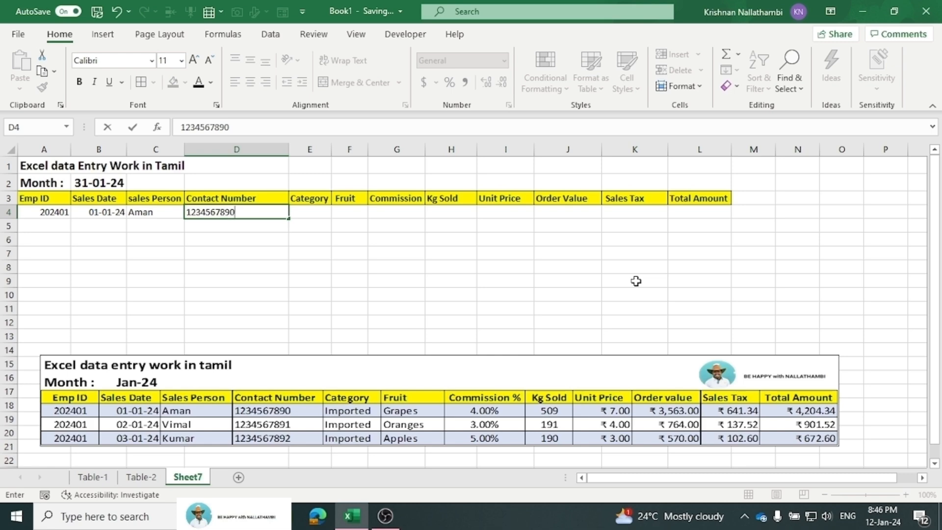
key(Tab)
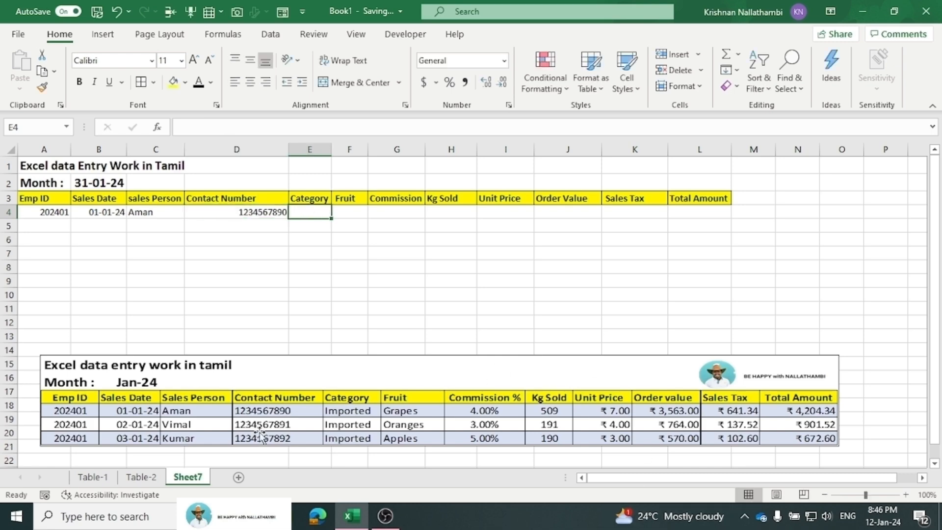
Check the contact numbers on the Table-2 sheet, and enter category Imported and fruit Grapes in E4:F4 of Sheet7.
click(147, 478)
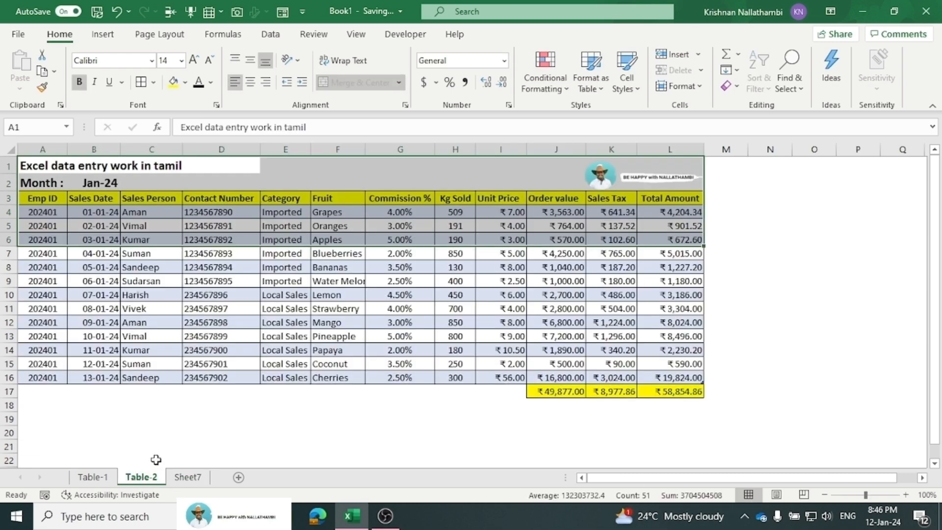
drag(224, 211, 241, 278)
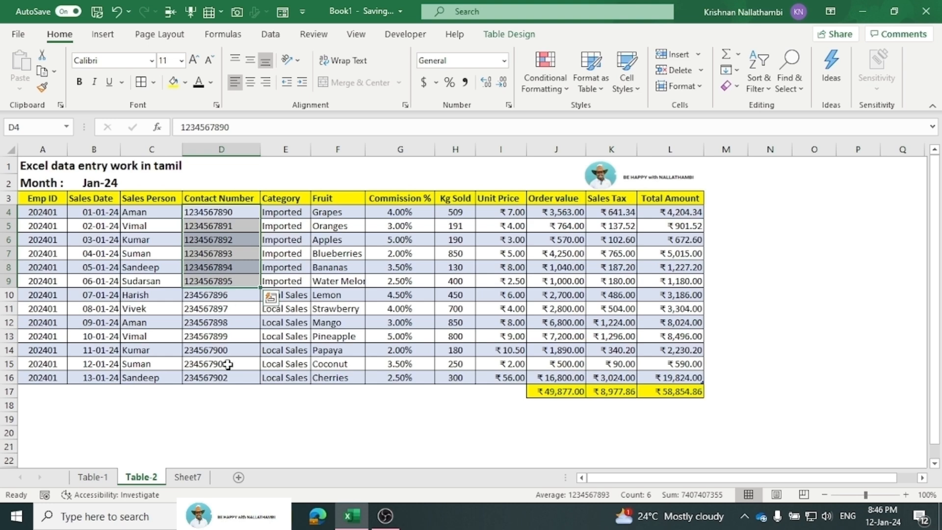
click(188, 477)
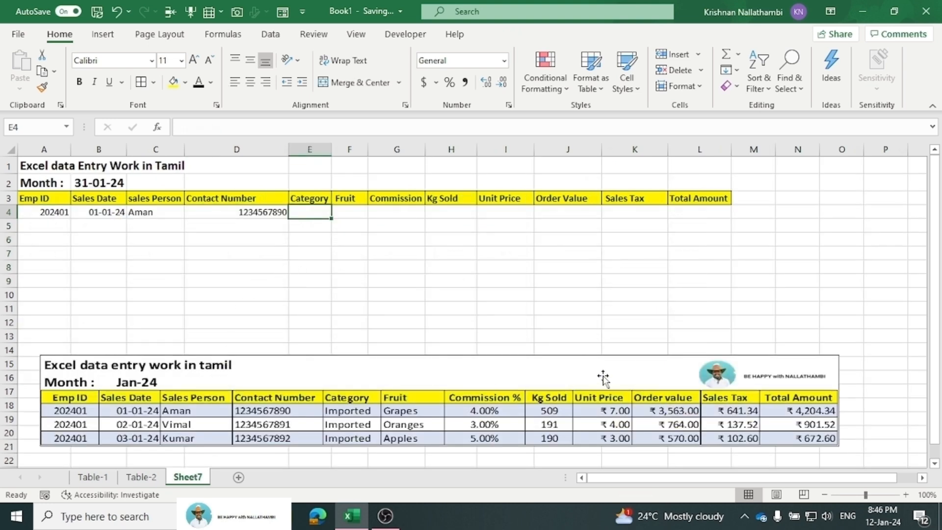
text(Imported)
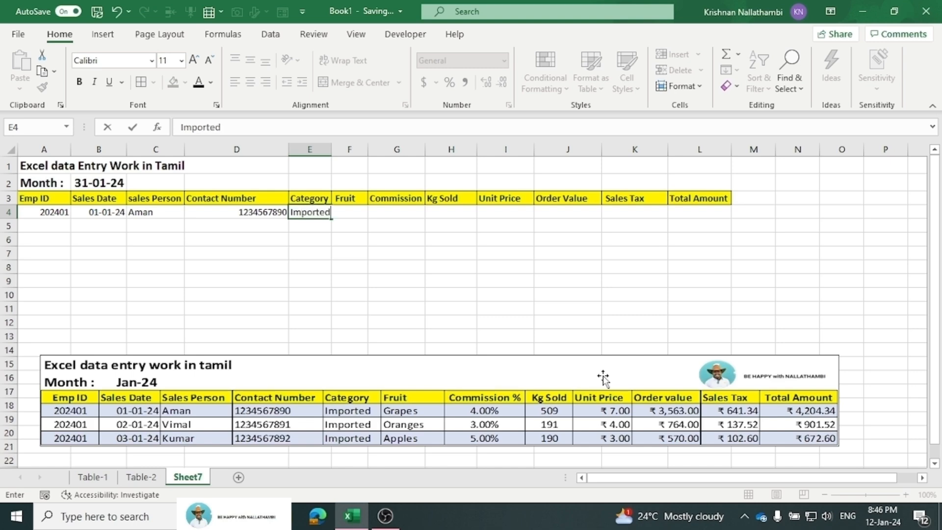
key(Tab)
text(G)
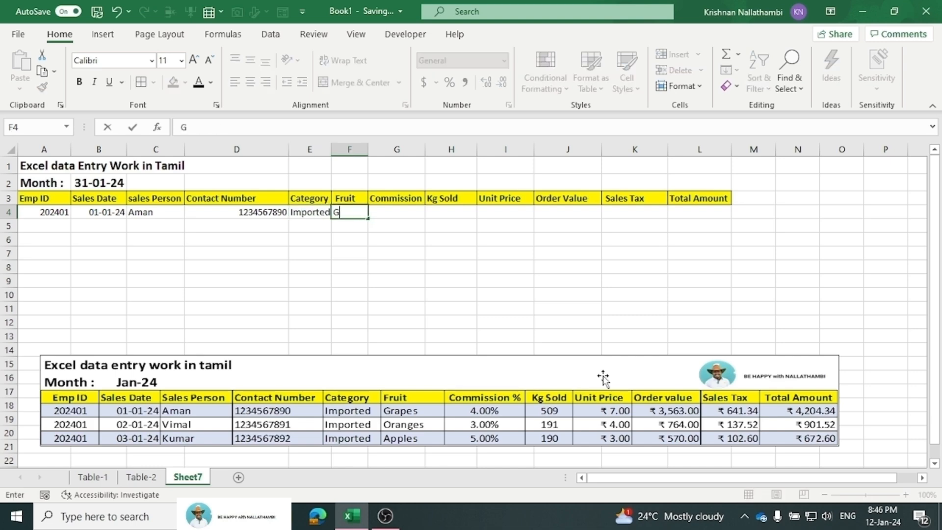
text(rapes)
key(Tab)
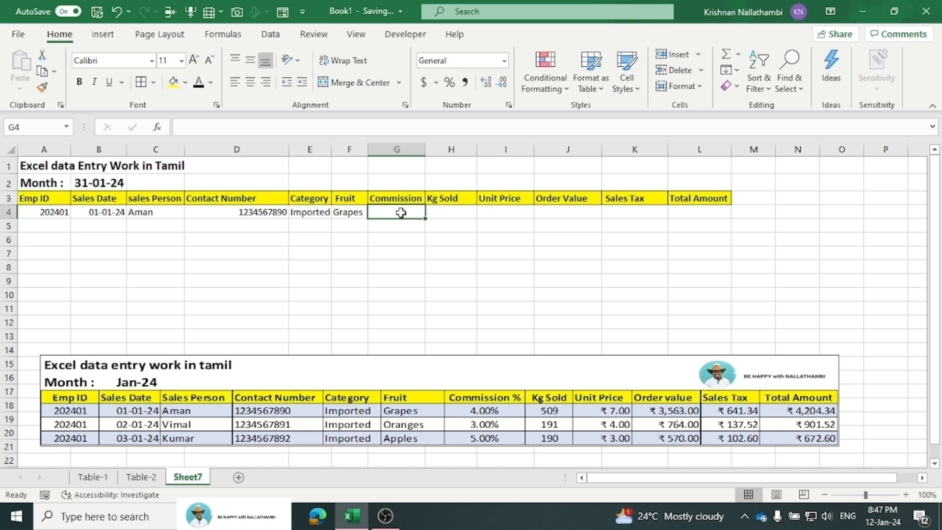
Format the Commission cells G4:G13 as percentages and enter 4% in G4.
drag(400, 212, 400, 340)
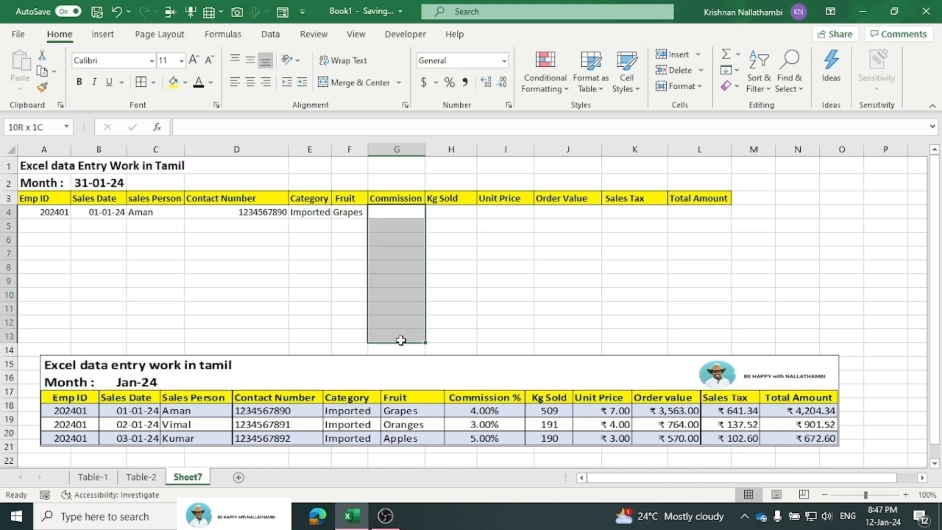
click(449, 83)
click(392, 213)
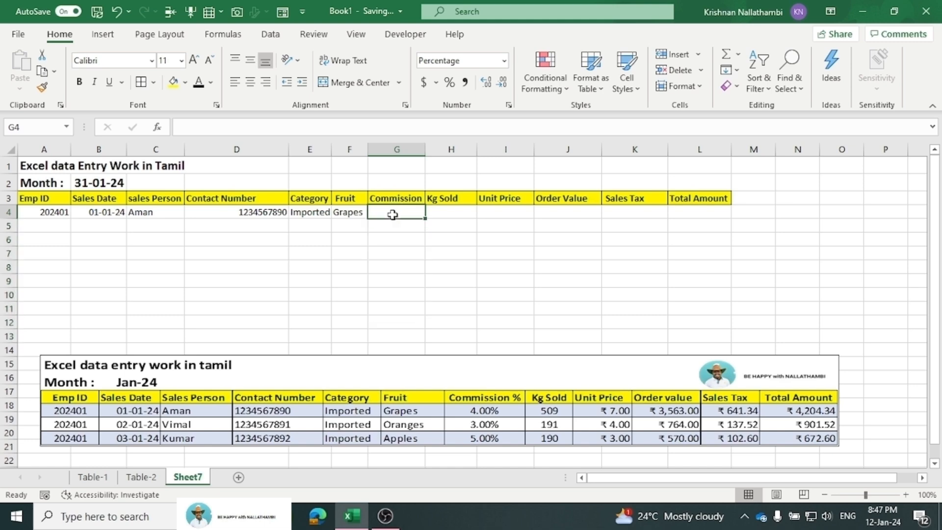
text(4)
key(Return)
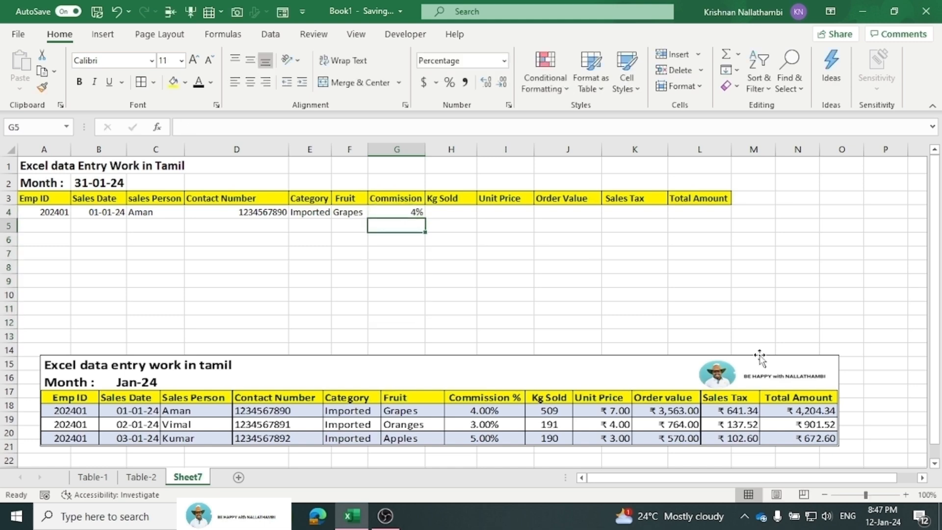
Enter 4 in the unformatted cell H6 to compare it with the percentage cell, and clear H6 again.
click(451, 241)
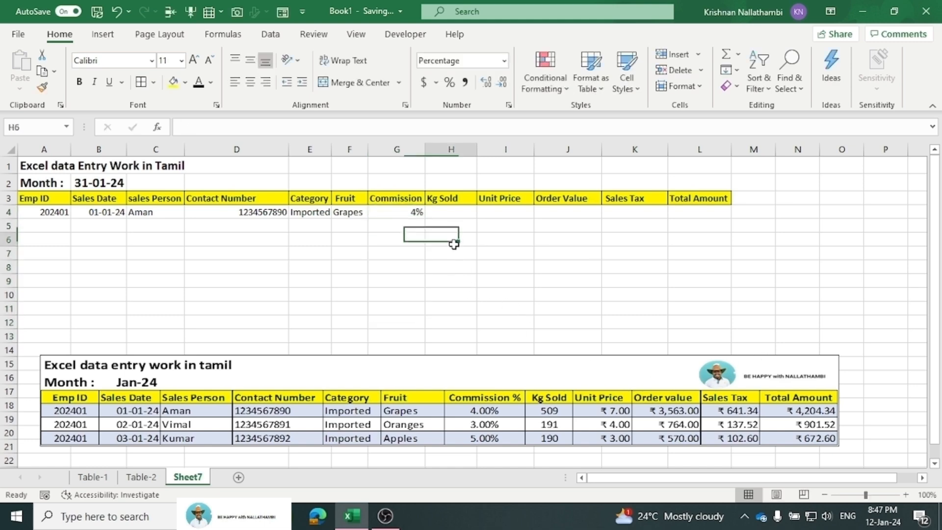
text(4)
key(Return)
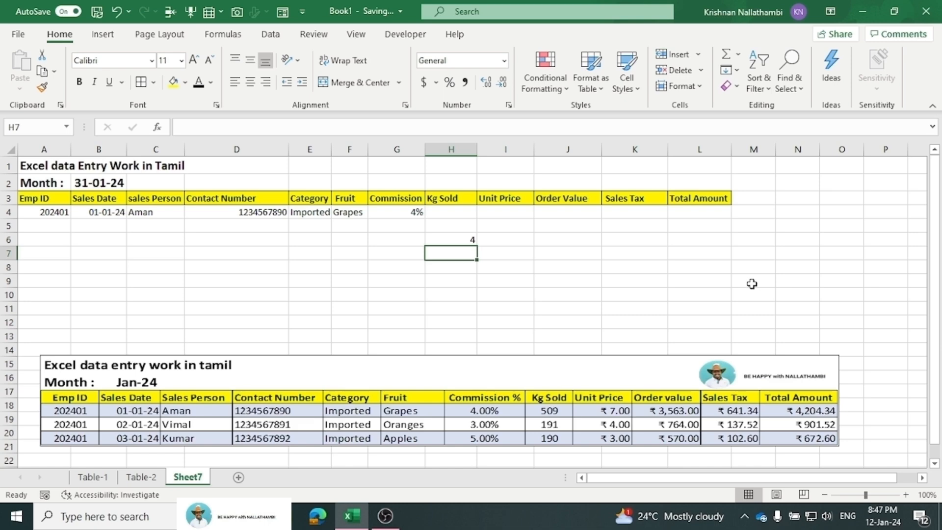
click(457, 239)
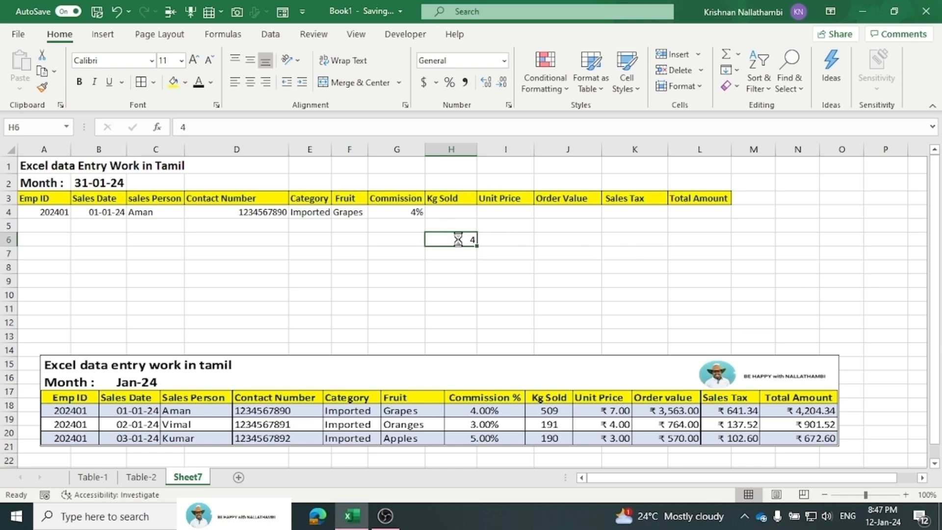
key(Delete)
click(386, 210)
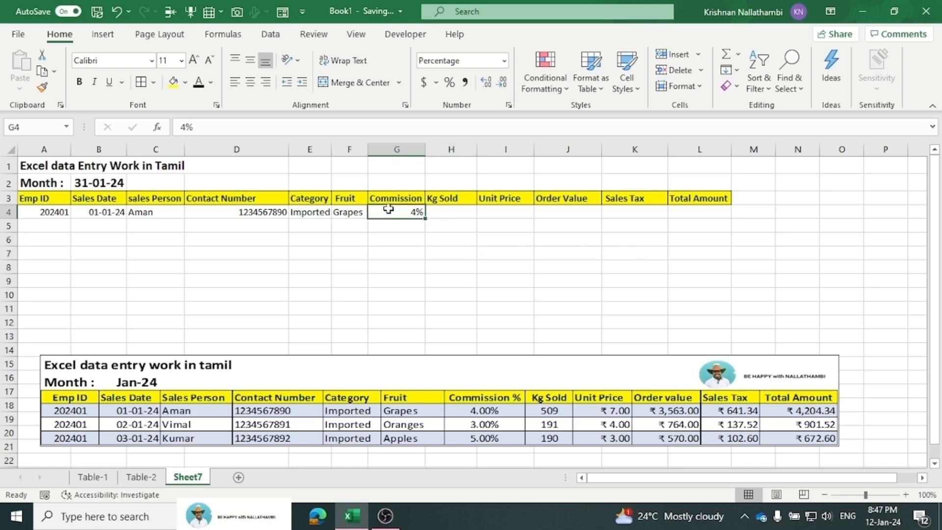
Enter 509 as the Kg Sold in H4 and 7 as the Unit Price in I4.
click(453, 218)
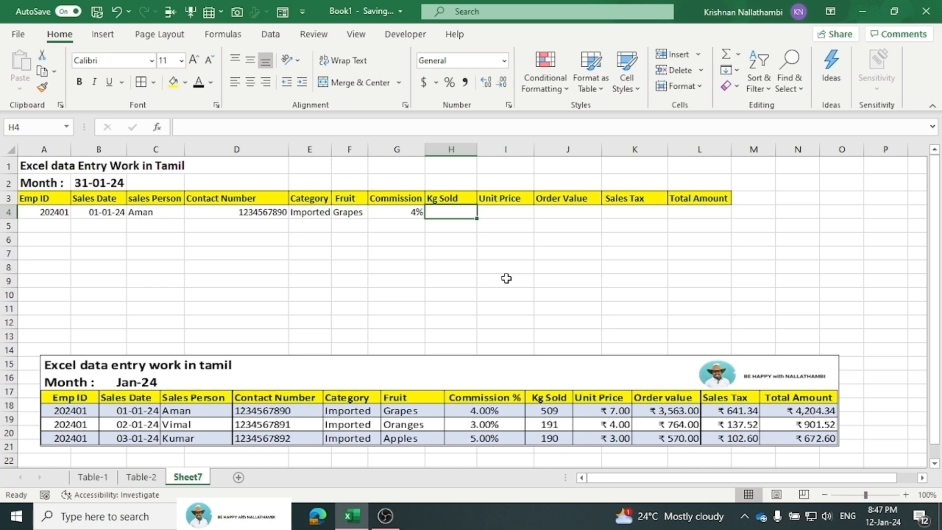
text(509)
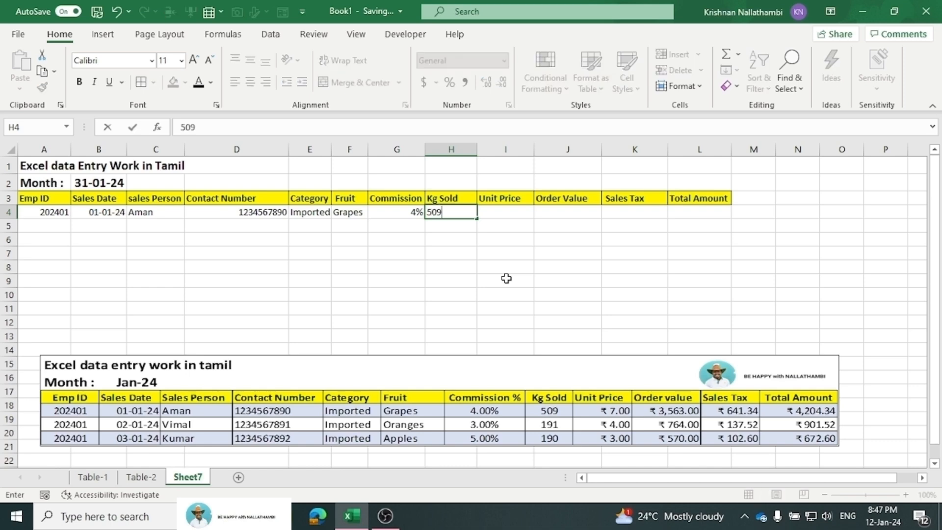
key(Tab)
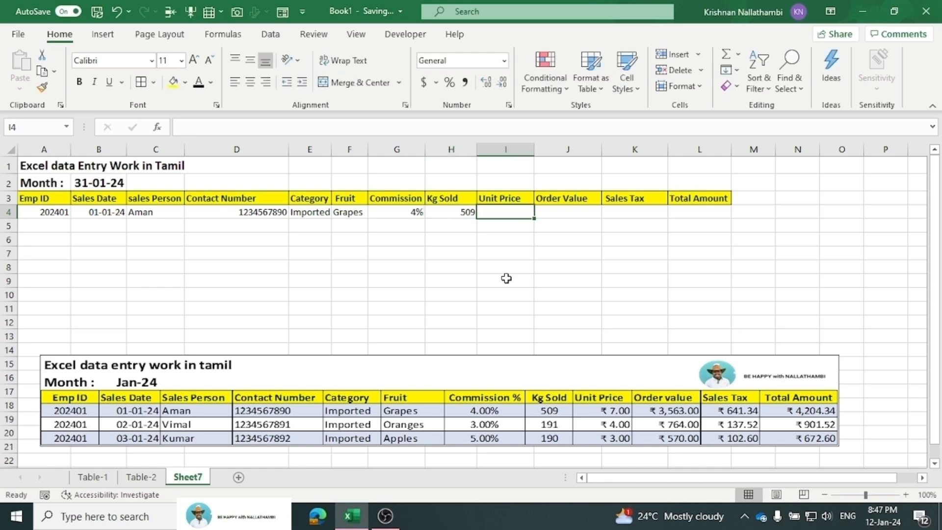
text(7)
key(Tab)
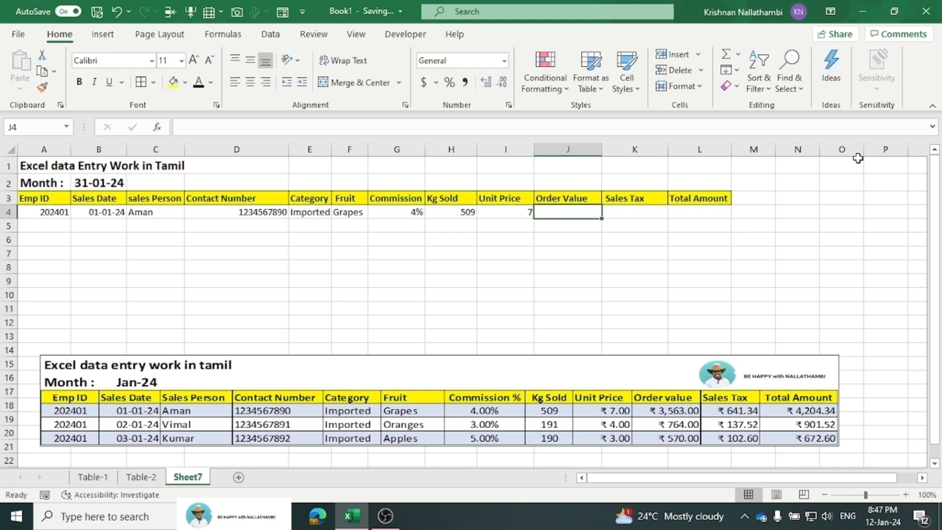
Format the Unit Price cells I4:I13 as Currency with the ₹ Tamil (India) symbol.
click(518, 211)
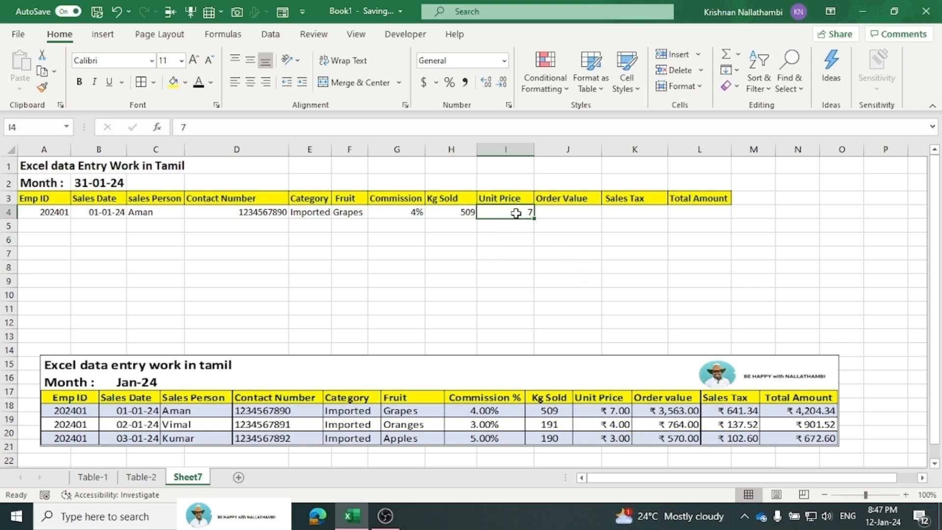
drag(515, 213, 510, 332)
right_click(507, 302)
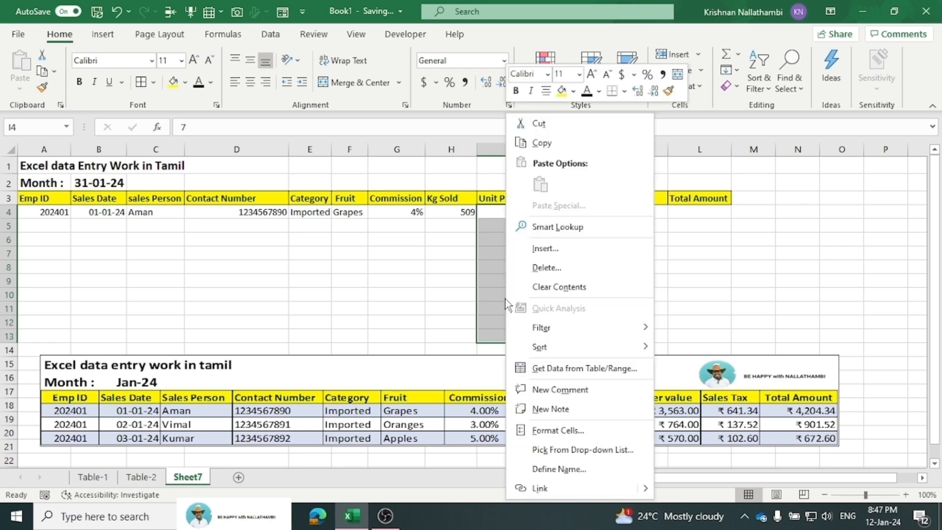
click(564, 430)
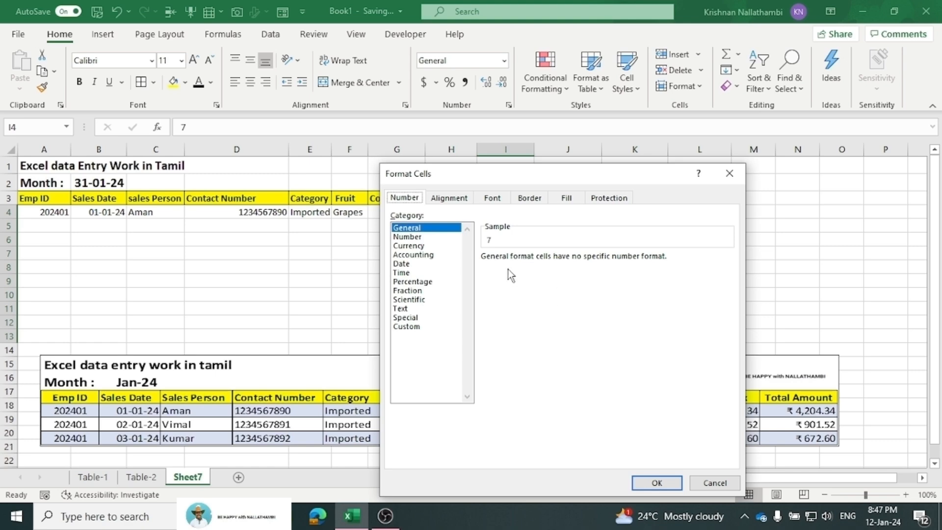
click(414, 246)
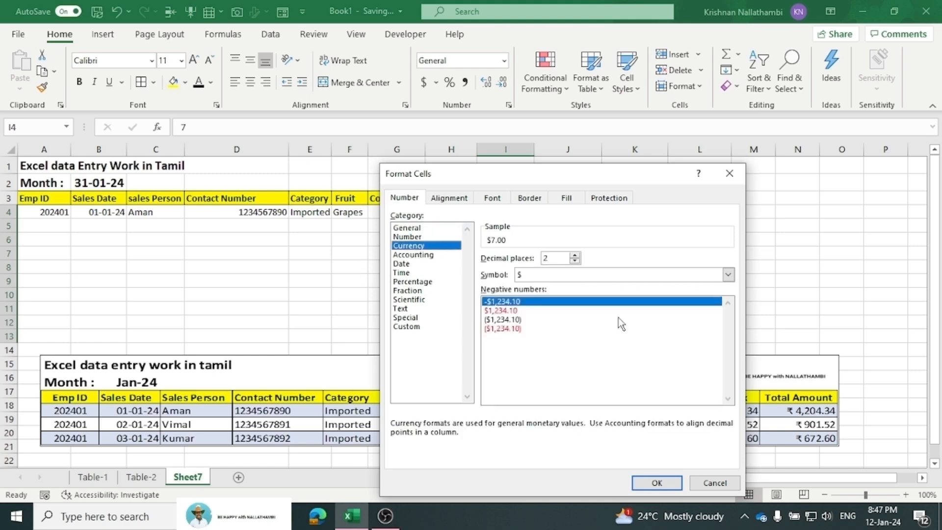
click(728, 277)
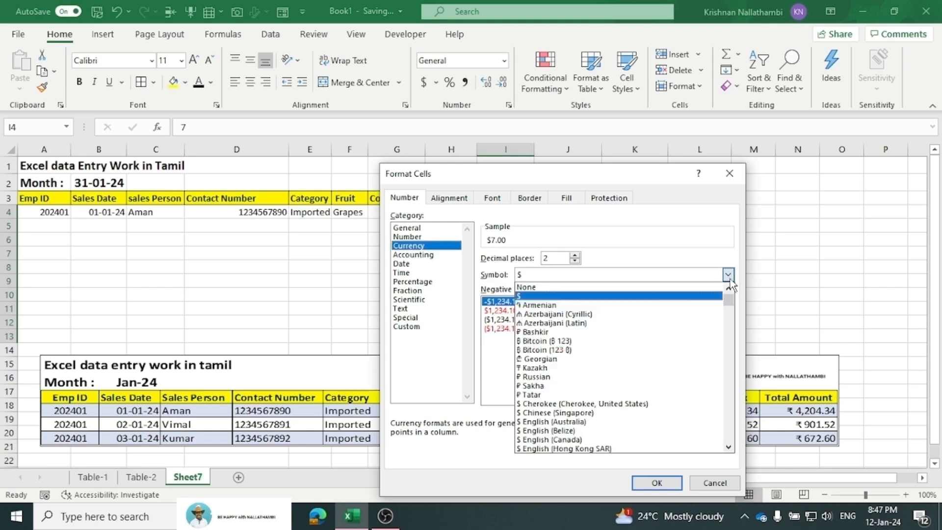
scroll(653, 373, down, 2)
scroll(672, 372, down, 20)
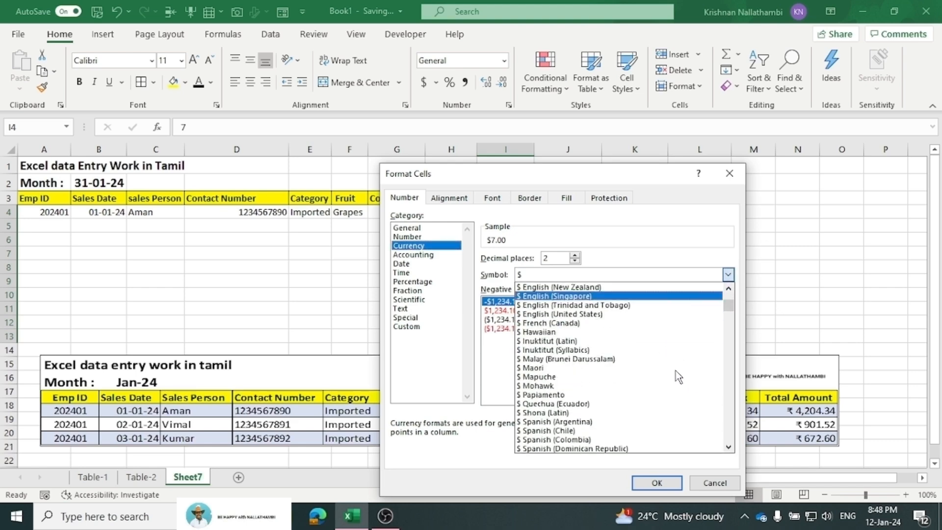
scroll(667, 372, down, 15)
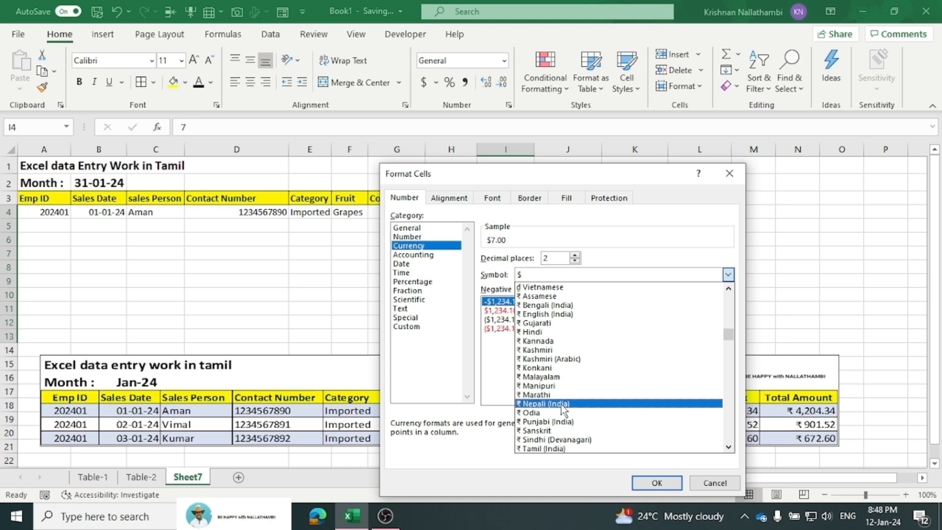
scroll(563, 409, down, 1)
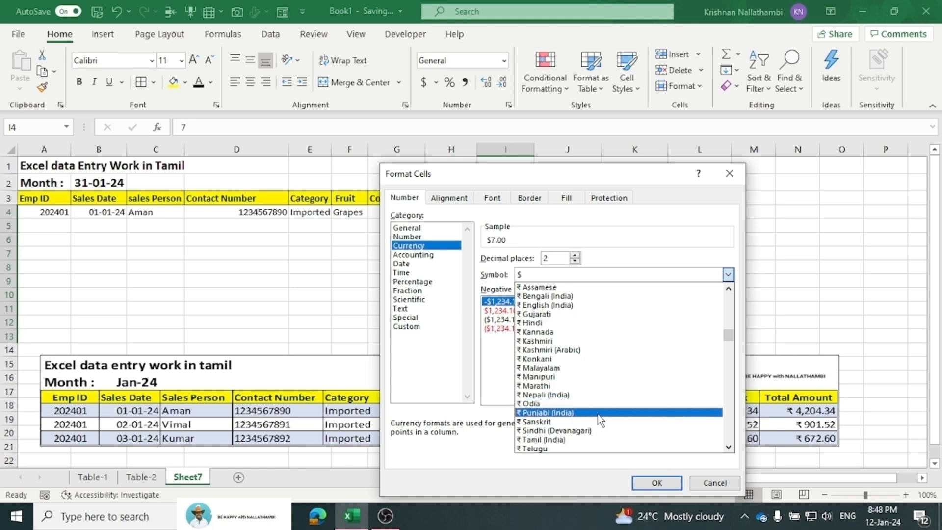
scroll(600, 420, down, 1)
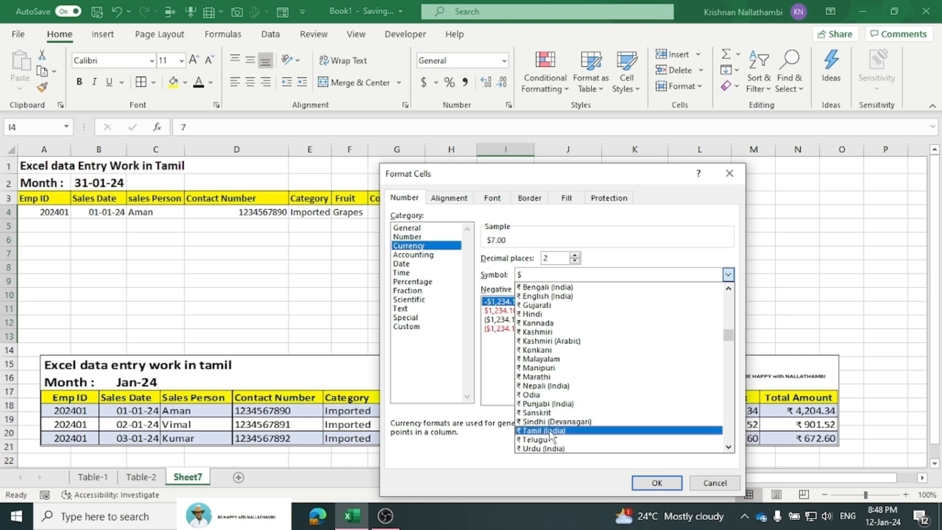
scroll(550, 435, down, 2)
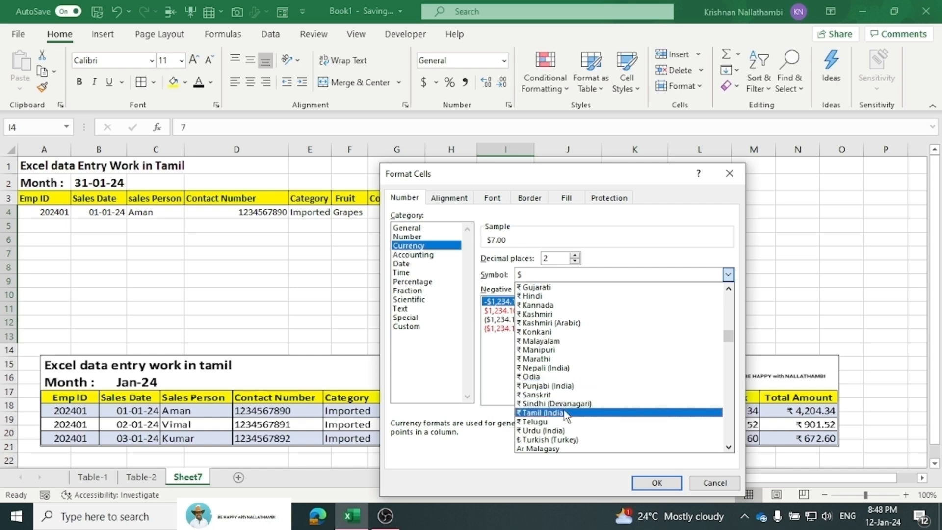
click(565, 412)
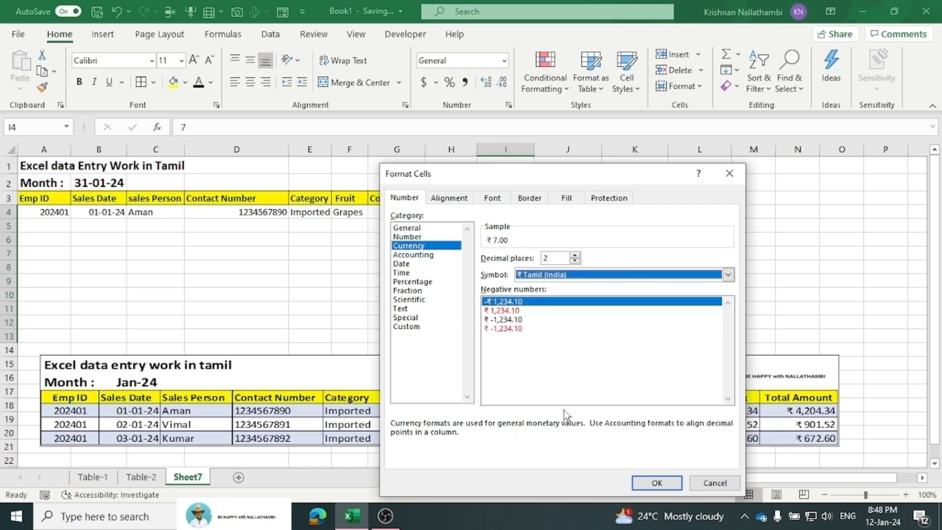
click(670, 482)
click(518, 264)
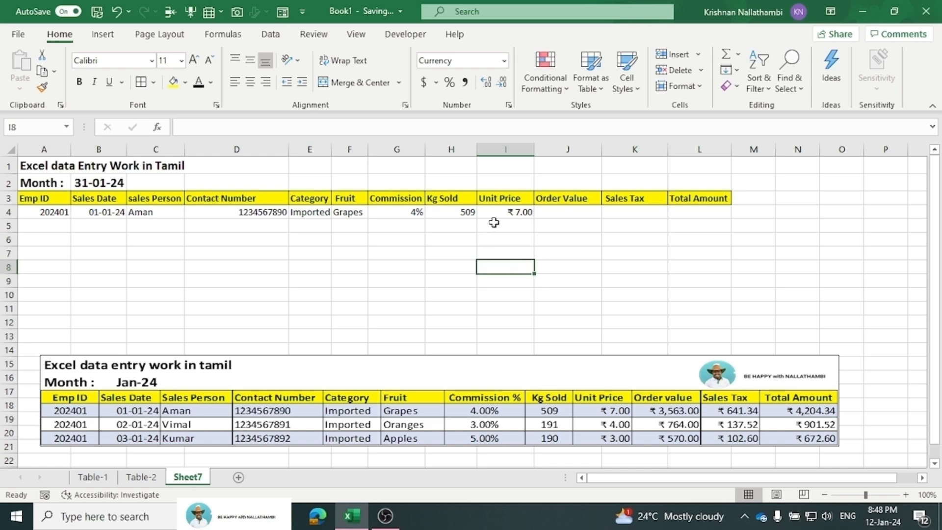
Test the currency format by entering 4 in I5 and 3 in I6, and clear both entries again.
click(499, 207)
click(502, 225)
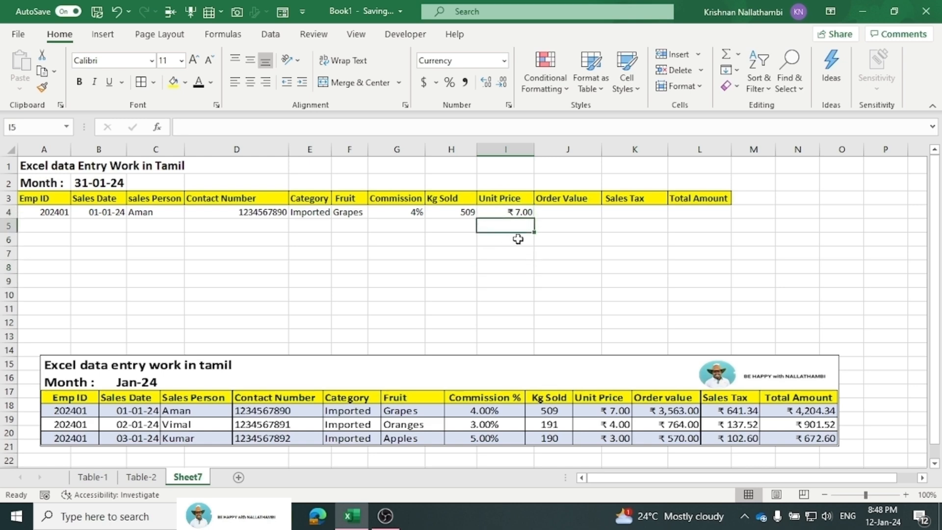
text(4)
key(Return)
text(3)
key(Return)
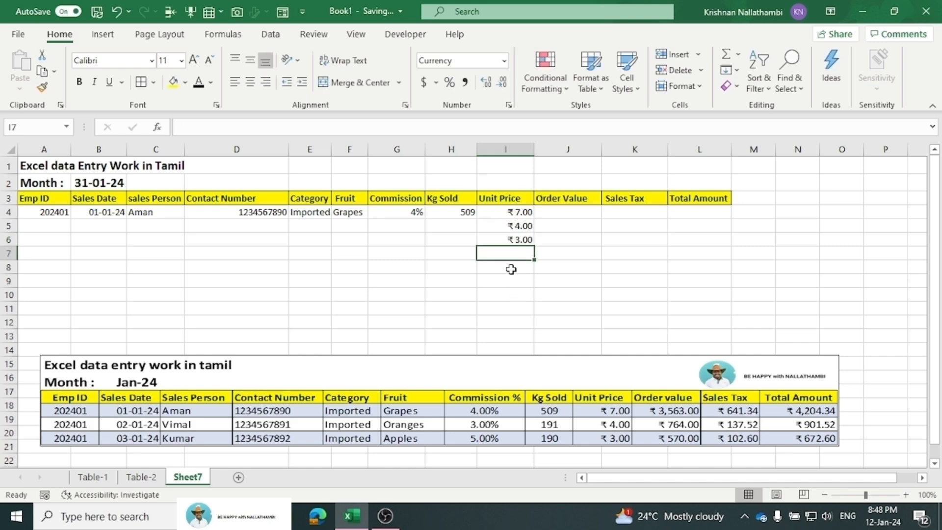
drag(514, 228, 514, 264)
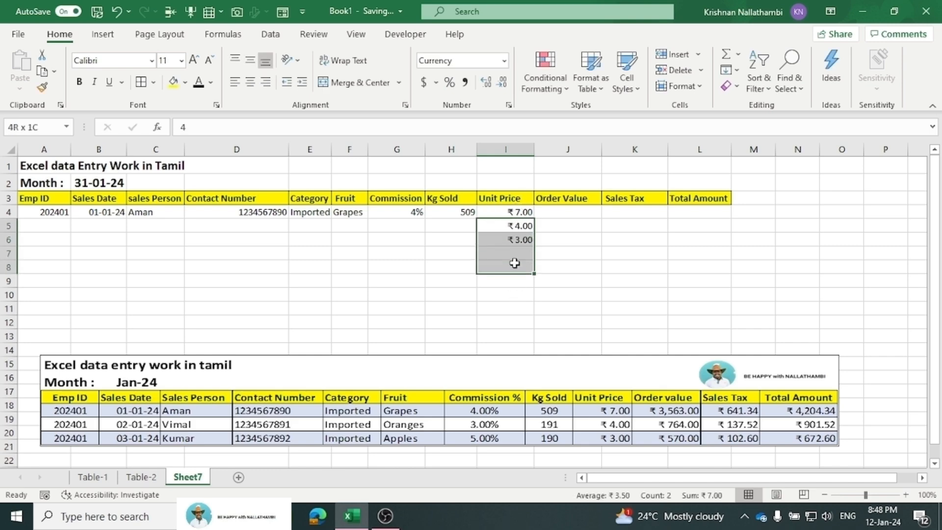
key(Delete)
Copy the rupee currency format of I4 to the Order Value, Sales Tax and Total Amount cells from row 4 down with Format Painter.
click(576, 225)
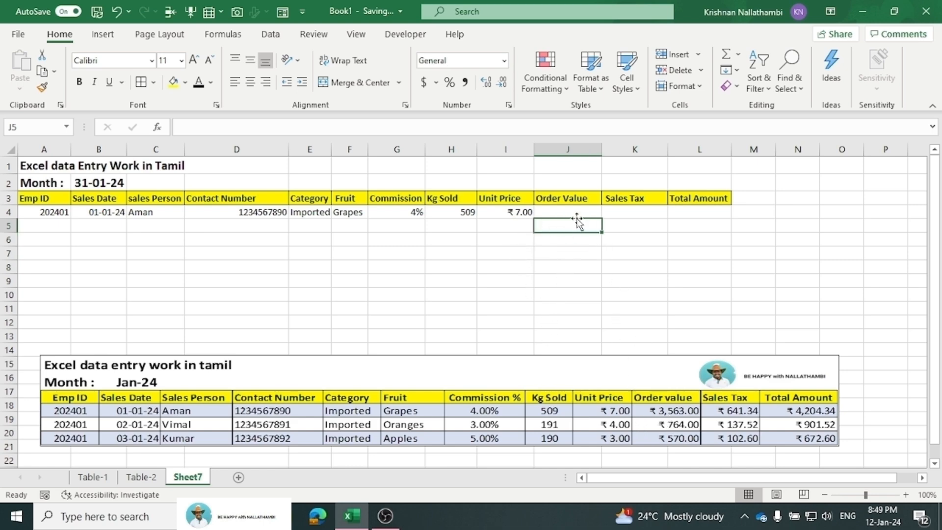
click(520, 211)
click(561, 210)
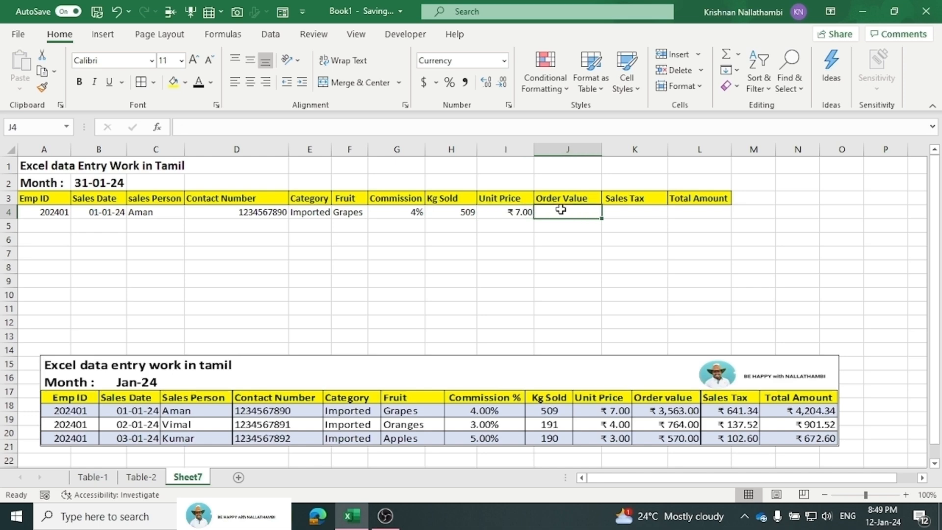
click(526, 215)
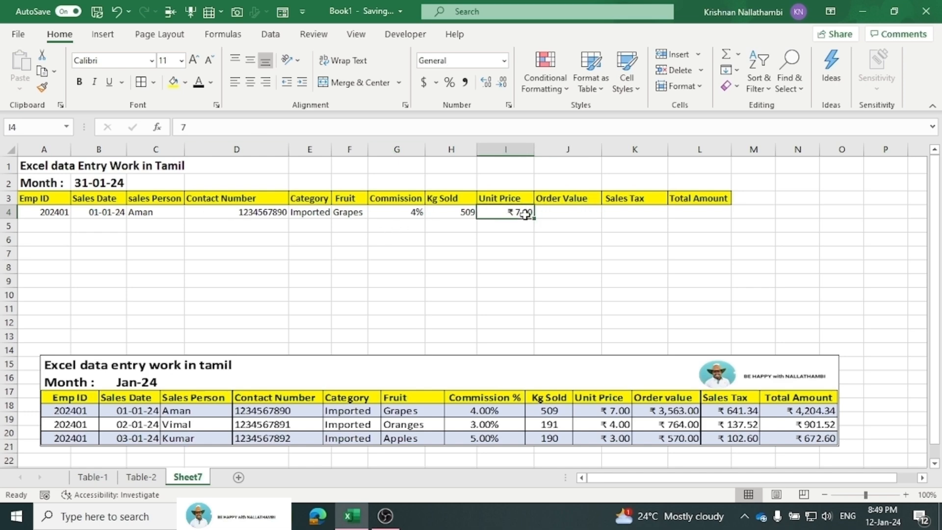
click(43, 90)
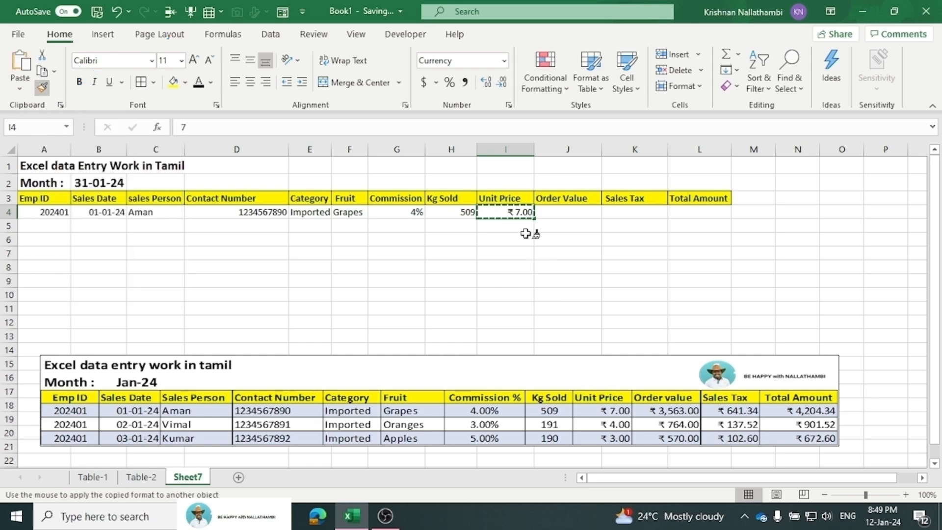
click(559, 216)
mouse_move(559, 216)
mouse_down()
mouse_move(566, 263)
mouse_move(629, 279)
mouse_move(690, 332)
mouse_move(683, 358)
mouse_up()
click(594, 249)
Test the copied format by entering 10 in each of J5, K5 and L5, and clear these entries again.
click(578, 226)
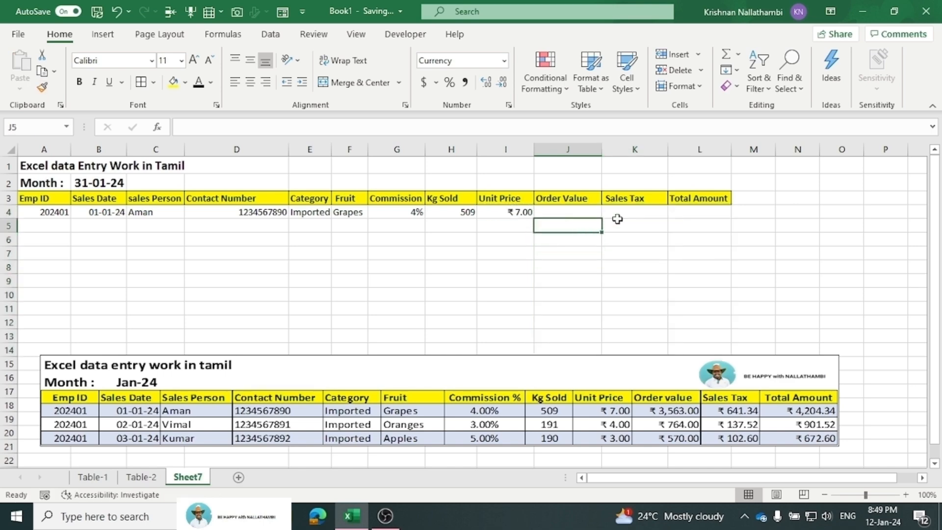
text(10)
key(Return)
click(624, 221)
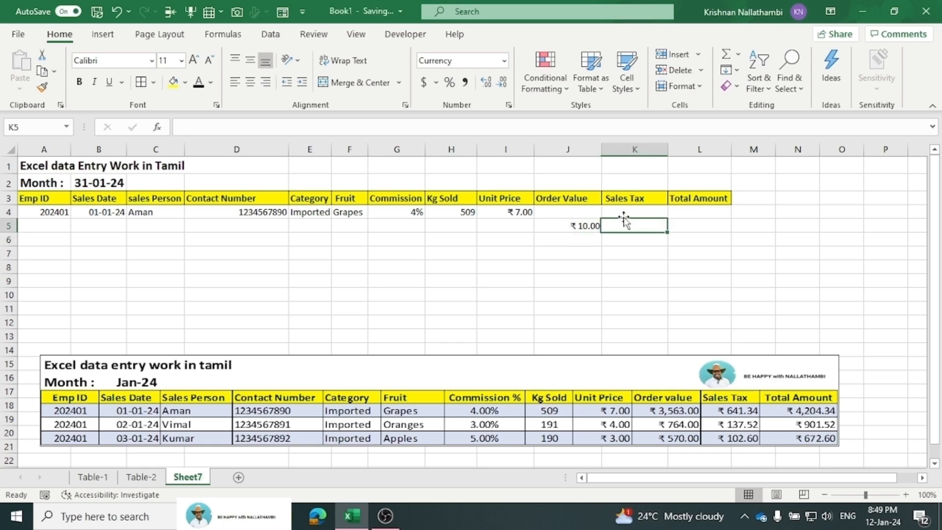
text(10)
key(ctrl+Return)
key(Right)
text(10)
key(Return)
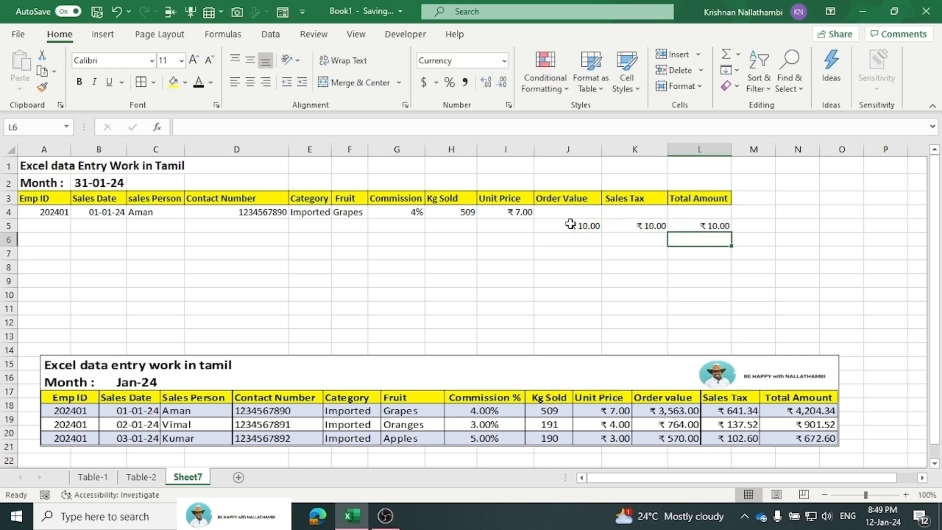
drag(570, 224, 746, 255)
key(Delete)
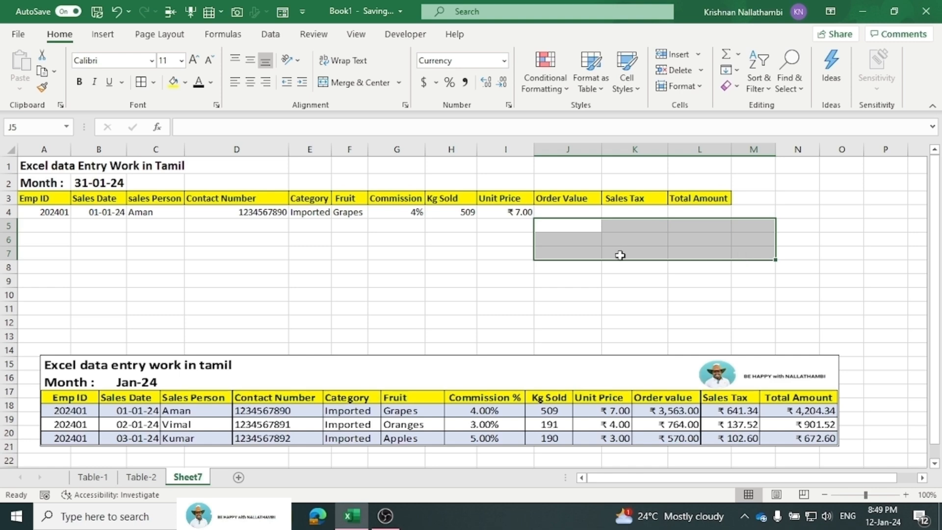
Calculate the Order Value in J4 as Kg Sold times Unit Price with the formula =H4*I4.
click(575, 199)
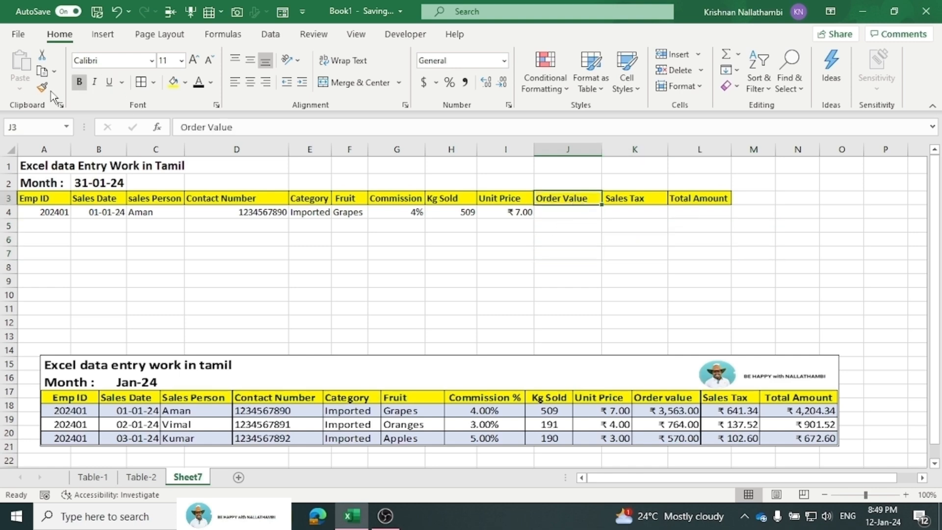
click(561, 225)
click(567, 212)
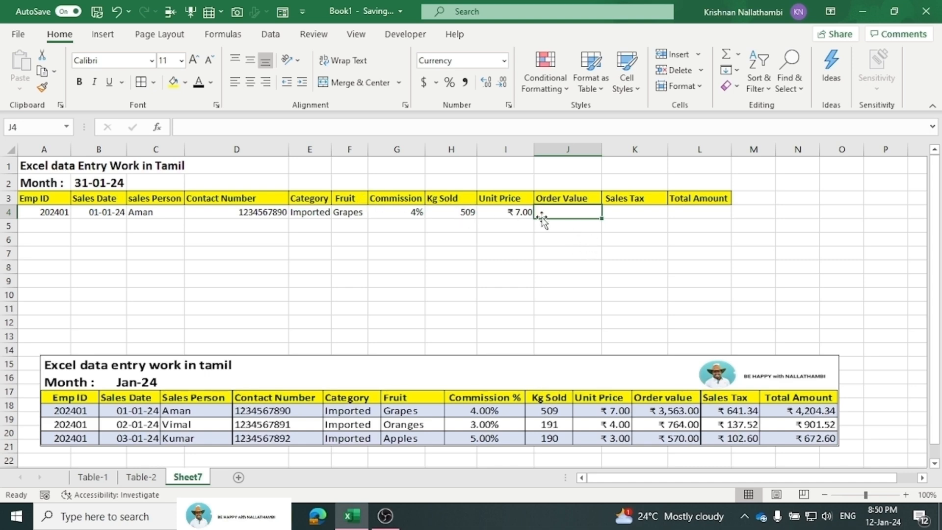
text(=)
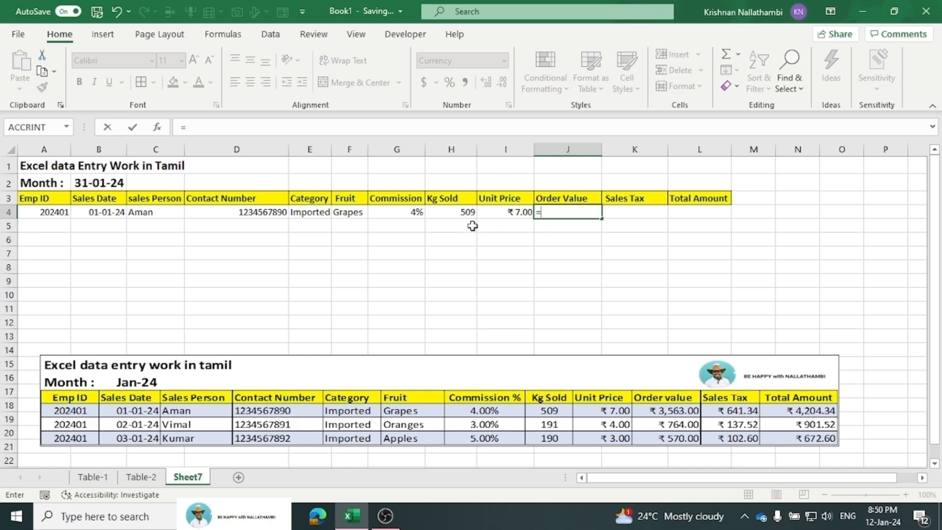
click(460, 212)
text(*)
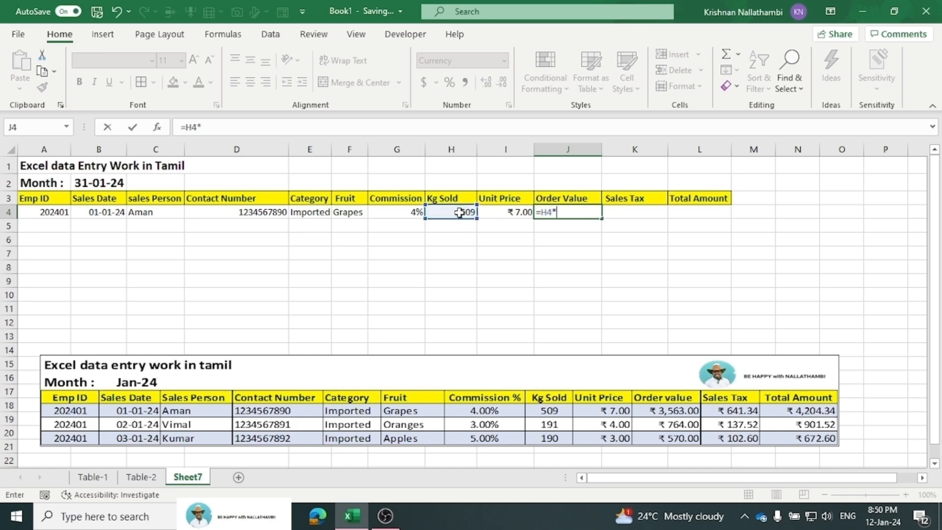
click(492, 214)
key(Return)
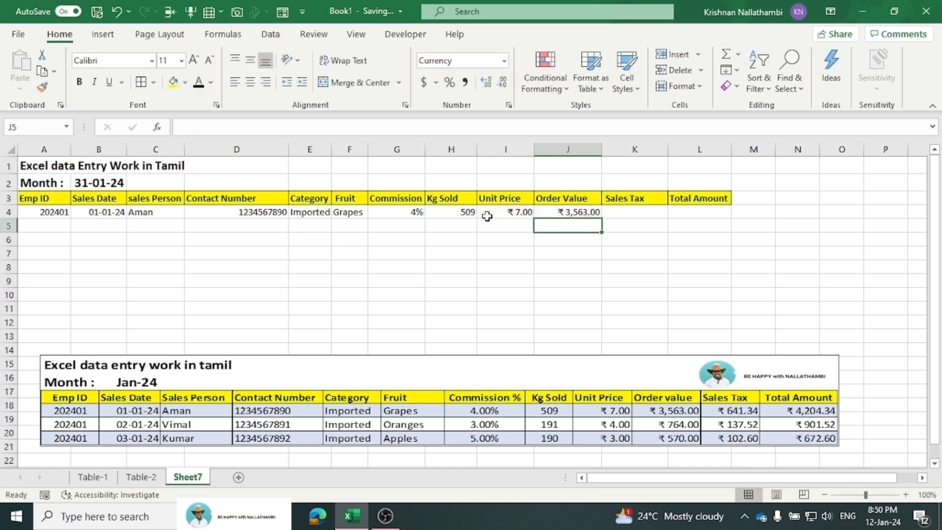
Calculate the Sales Tax in K4 as 18% of the Order Value, rounded to two decimals, with =ROUND(J4*0.18,2).
click(624, 211)
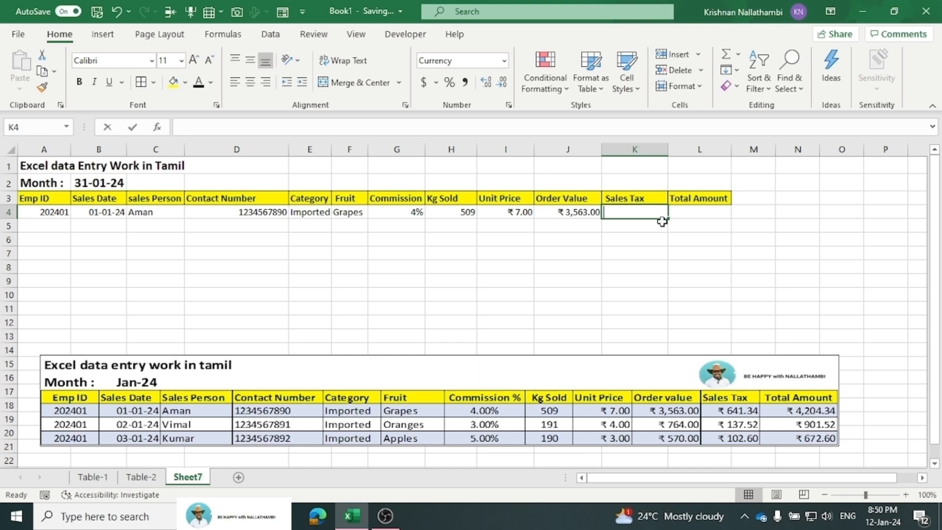
text(=Roun)
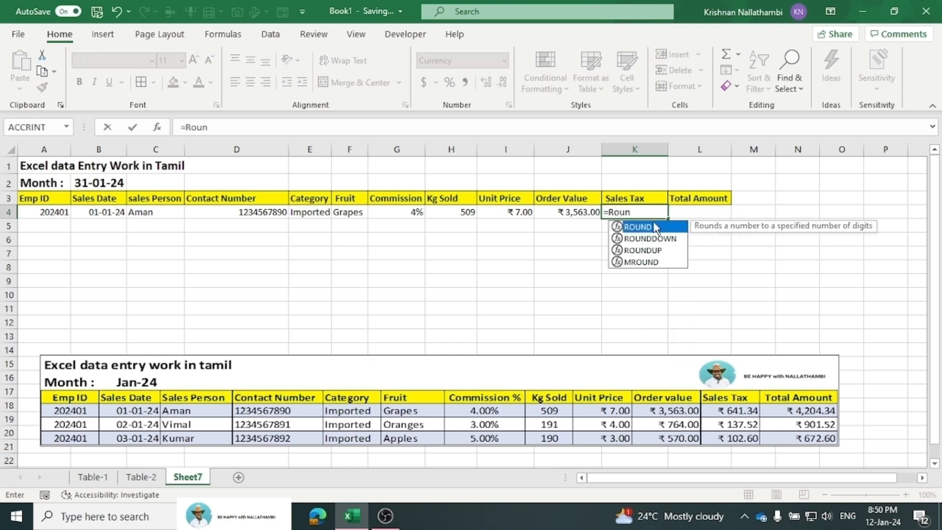
double_click(654, 227)
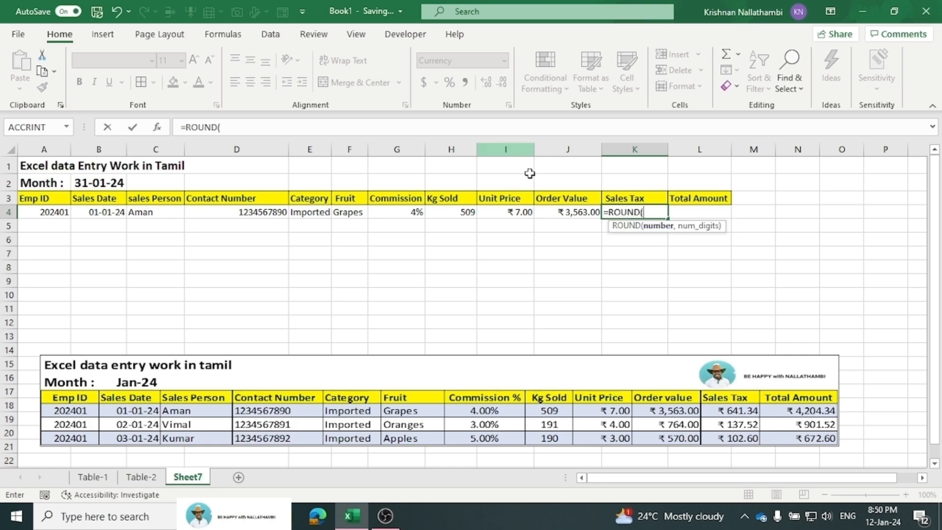
click(568, 212)
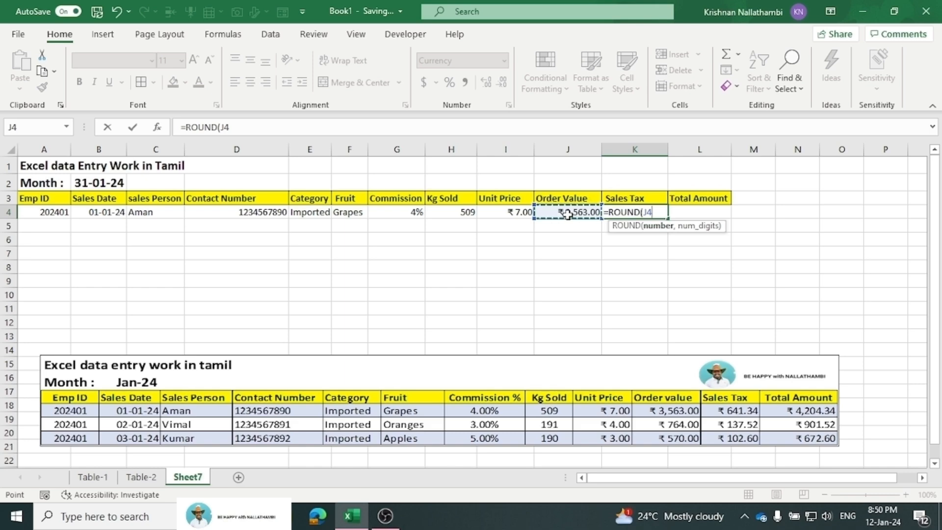
text(*)
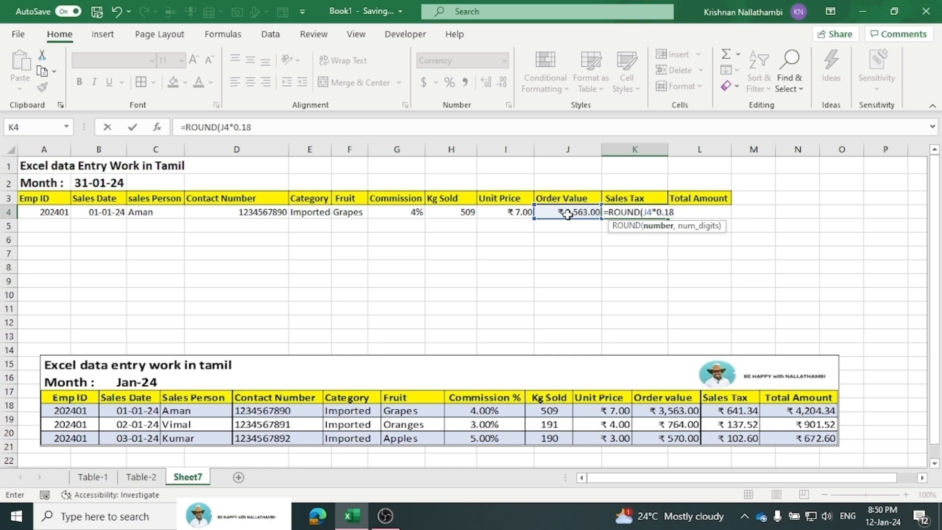
text(0.18,2)
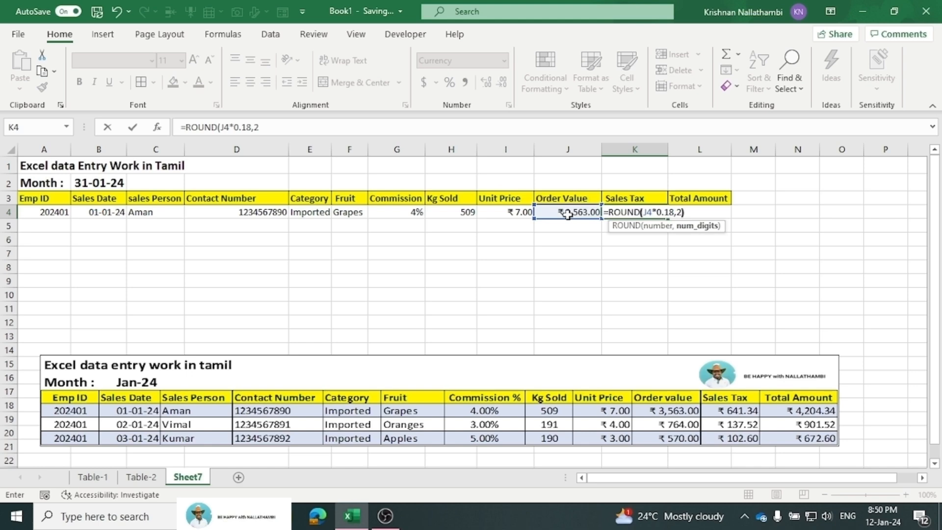
text())
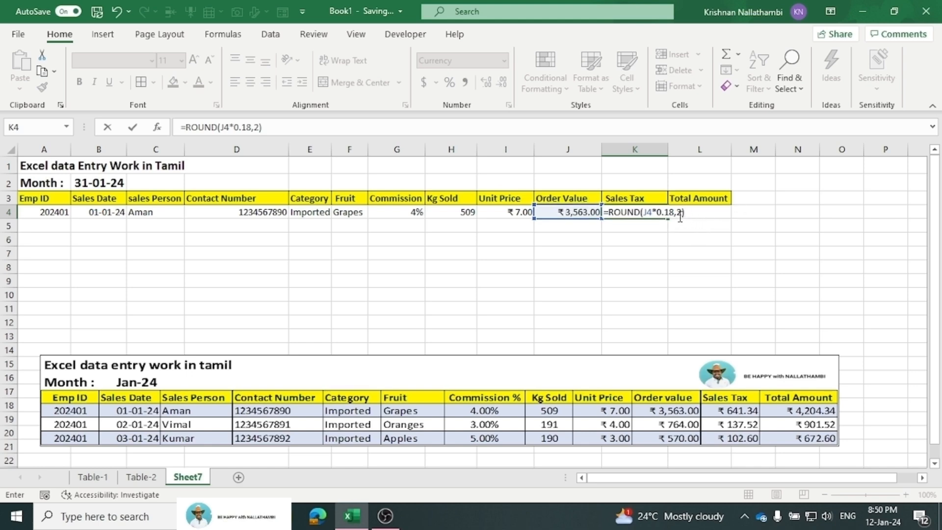
key(Return)
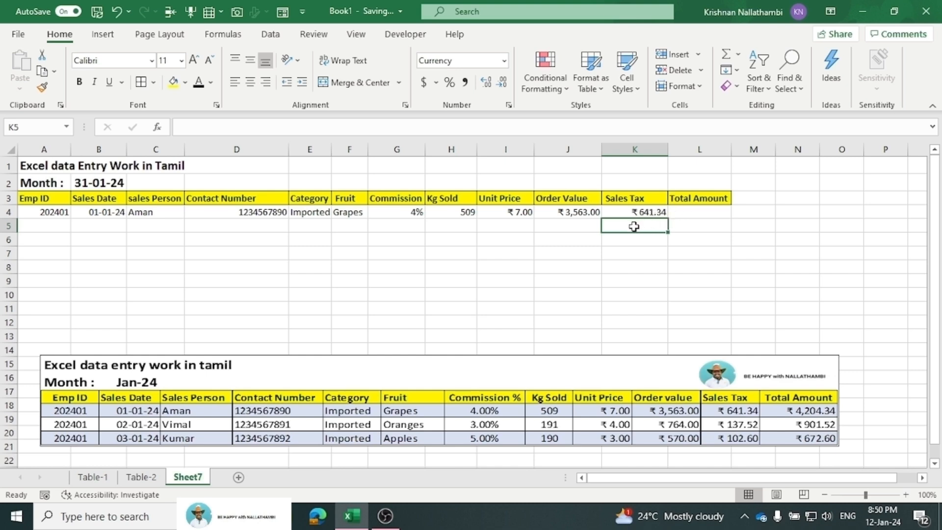
click(659, 215)
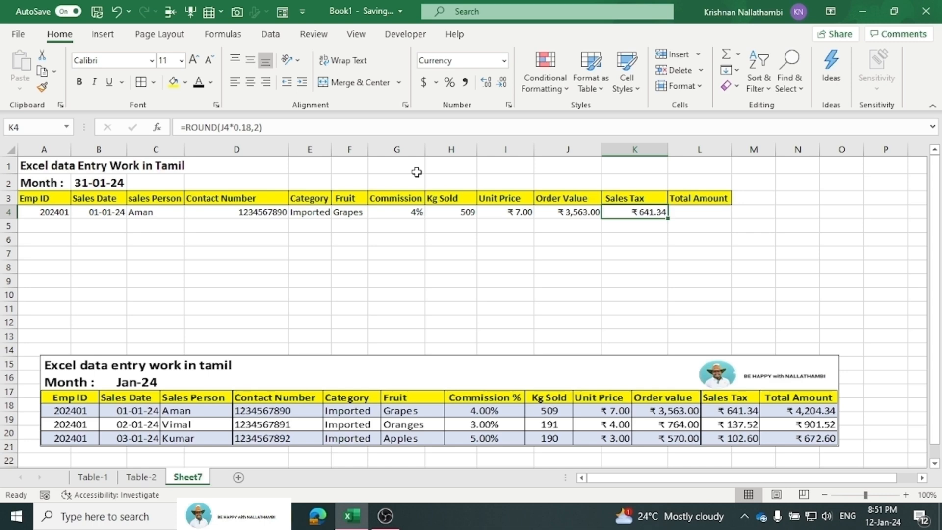
Calculate the Total Amount in L4 with =SUM(J4:K4) and check it against the sum of the selected J4:K4 cells.
click(698, 215)
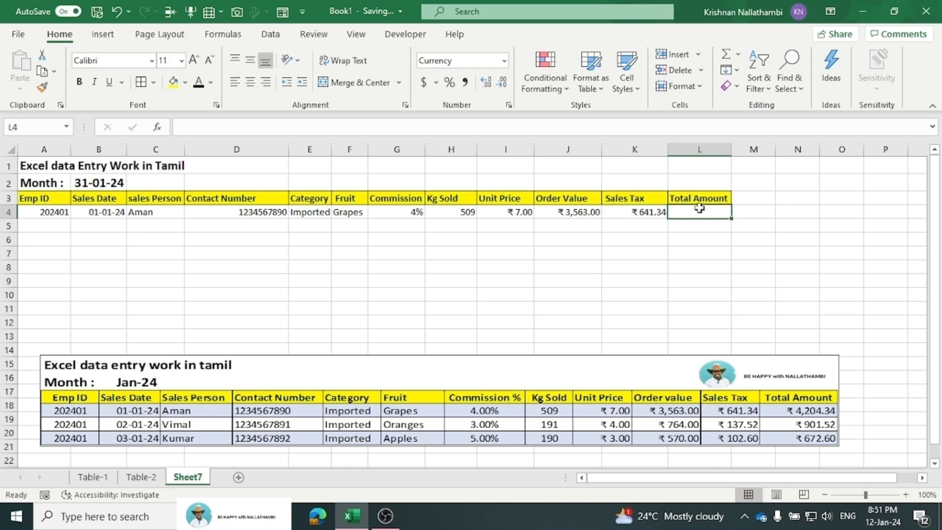
text(=)
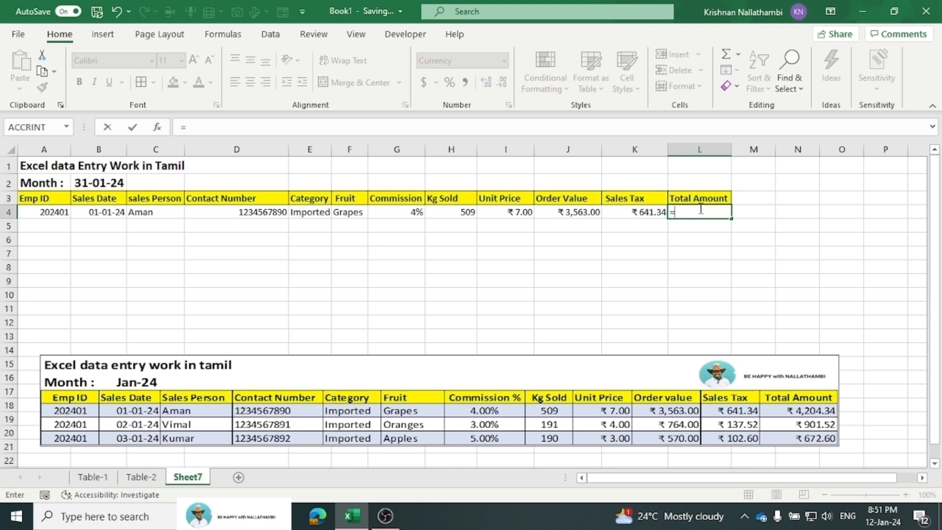
text(sum)
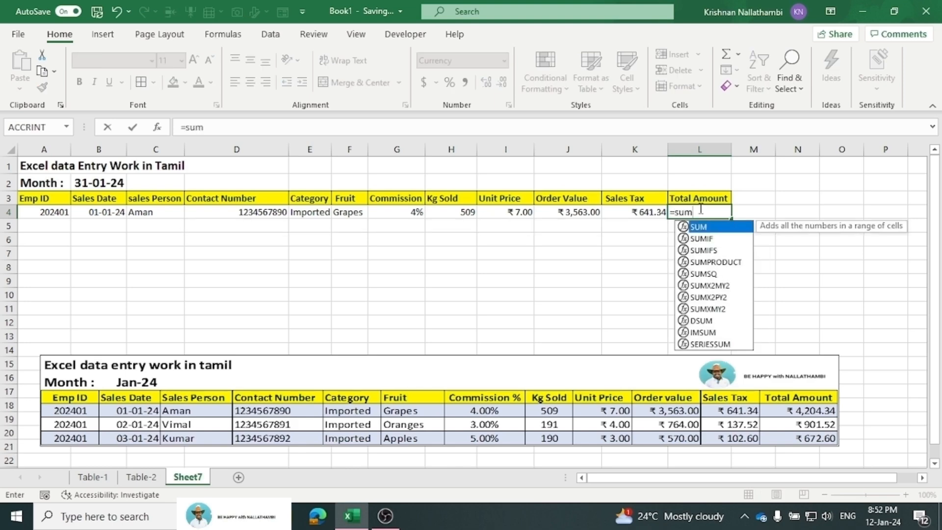
text(()
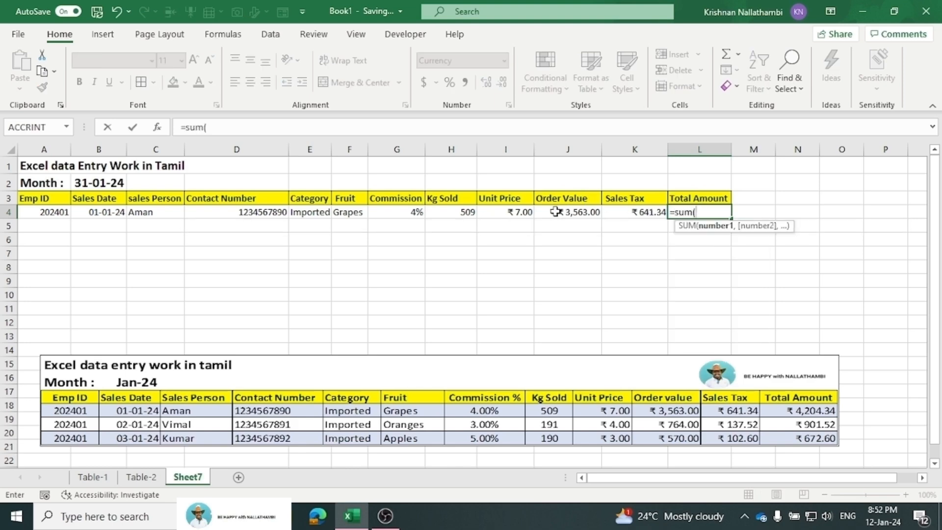
drag(556, 212, 621, 212)
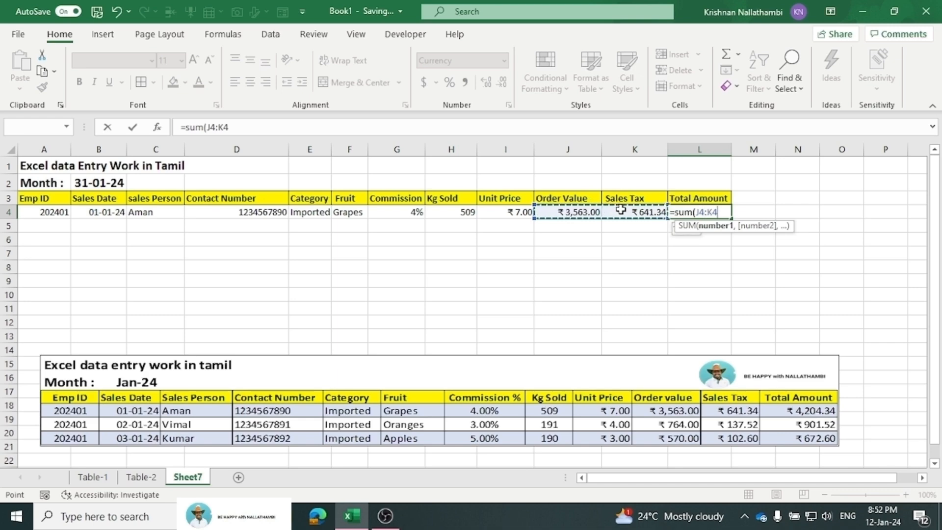
text())
key(Return)
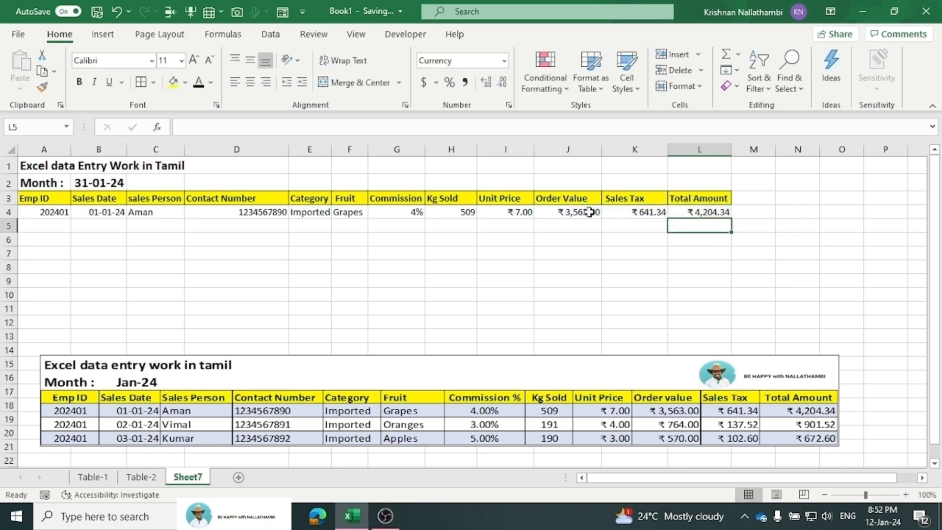
drag(557, 212, 626, 212)
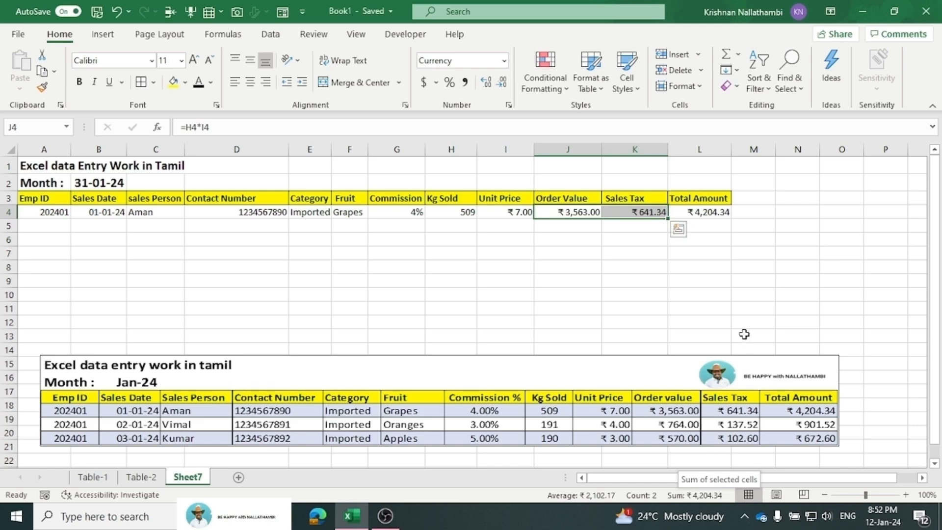
click(735, 225)
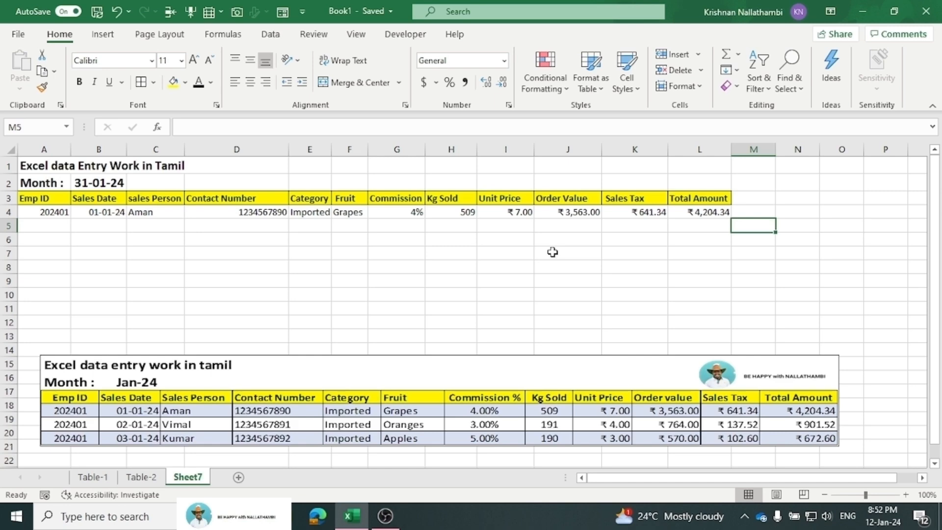
Move the linked reference picture down so that it starts at about row 18, leaving more empty rows under the record.
click(93, 248)
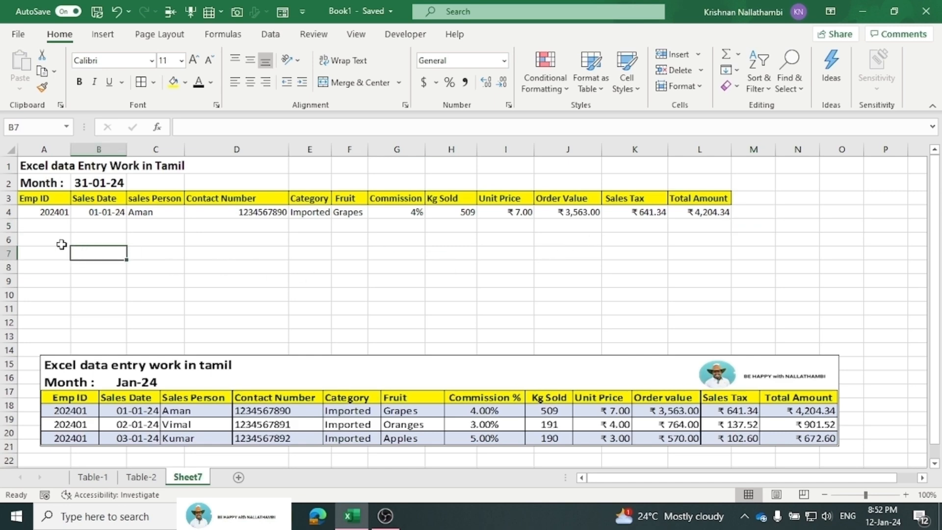
click(24, 215)
drag(298, 408, 277, 452)
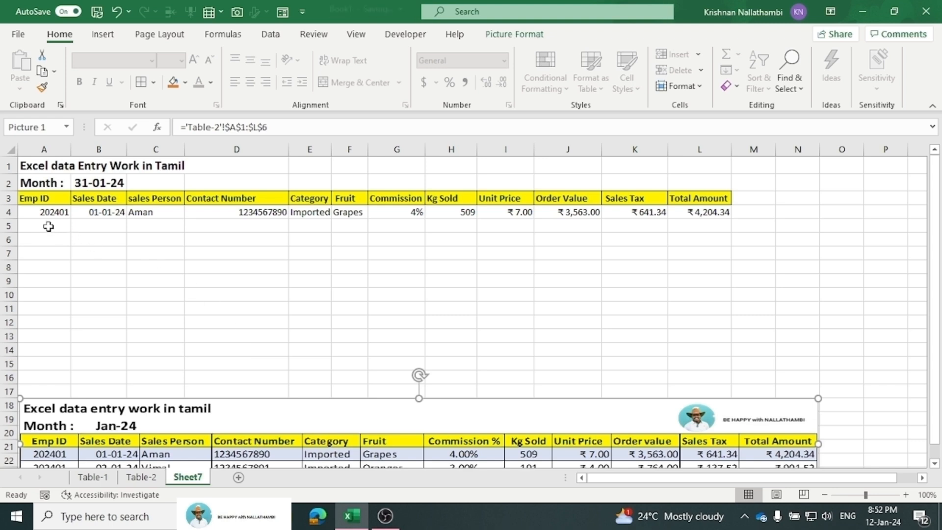
Apply all borders to the table cells in columns A to L from row 4 down to the reference picture and center their contents.
click(20, 215)
drag(21, 215, 695, 407)
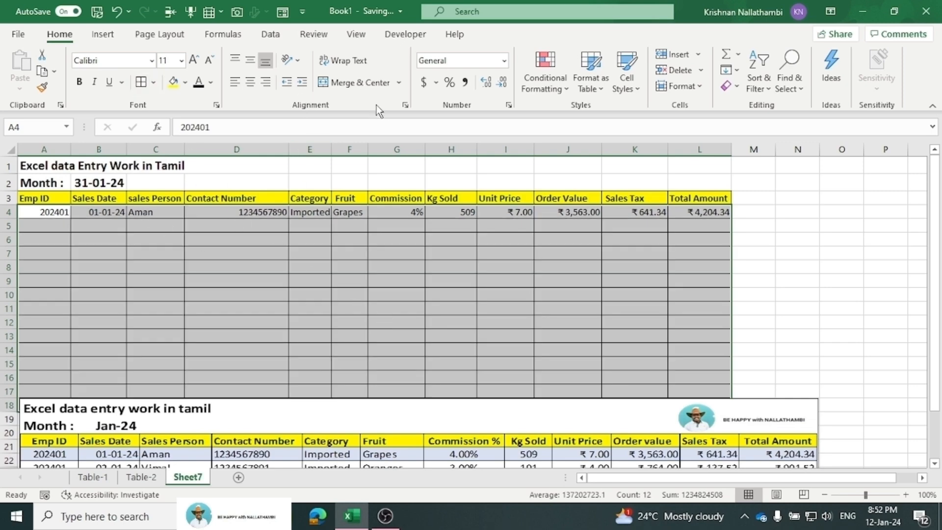
click(251, 82)
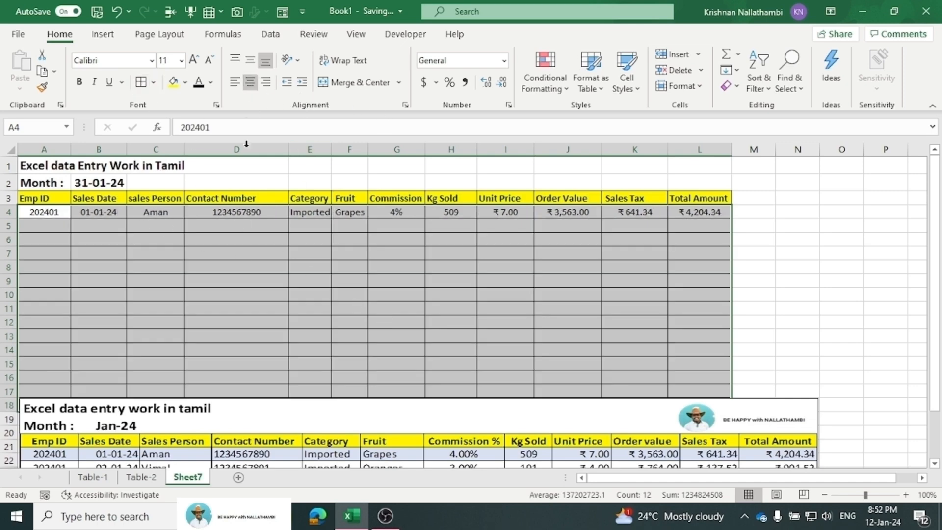
click(256, 258)
Center the column headings in A3:L3.
click(69, 223)
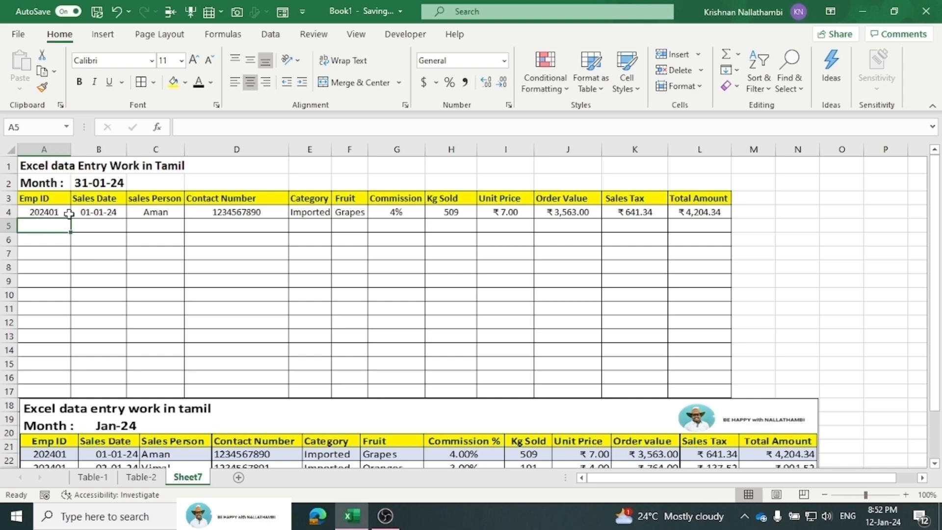
drag(22, 197, 703, 198)
click(250, 82)
click(267, 240)
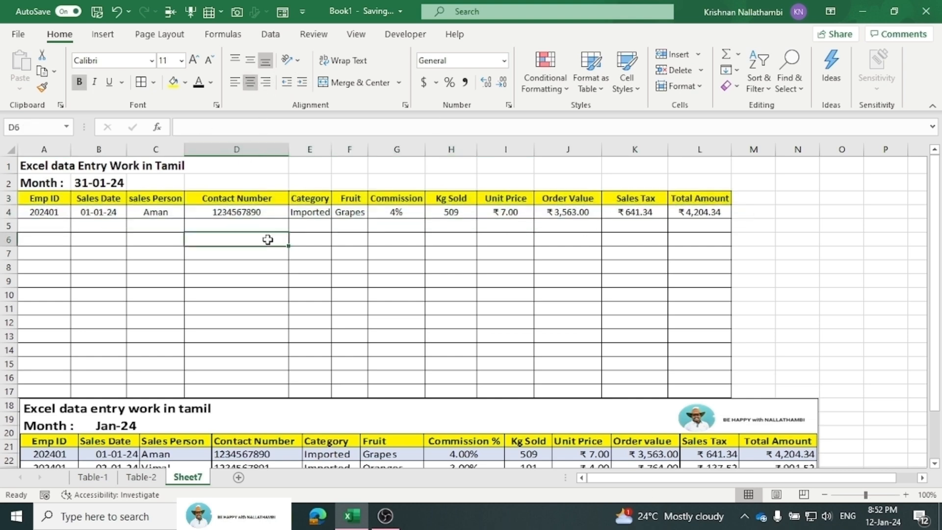
click(182, 252)
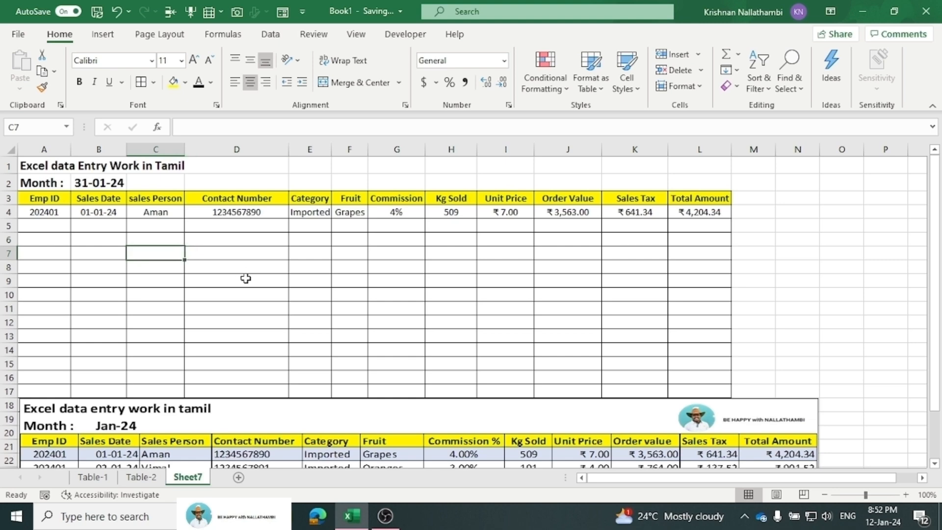
Try to open the data entry form from the blank cell B5.
click(81, 227)
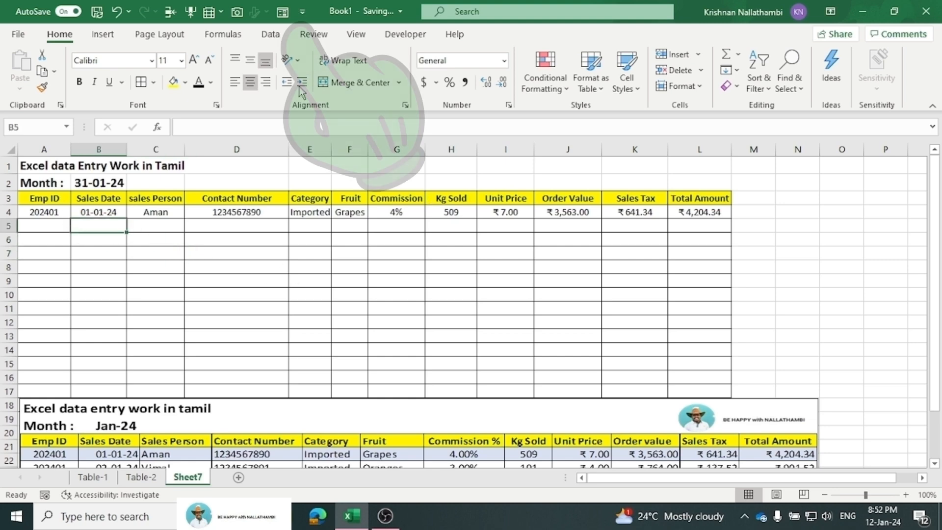
click(282, 15)
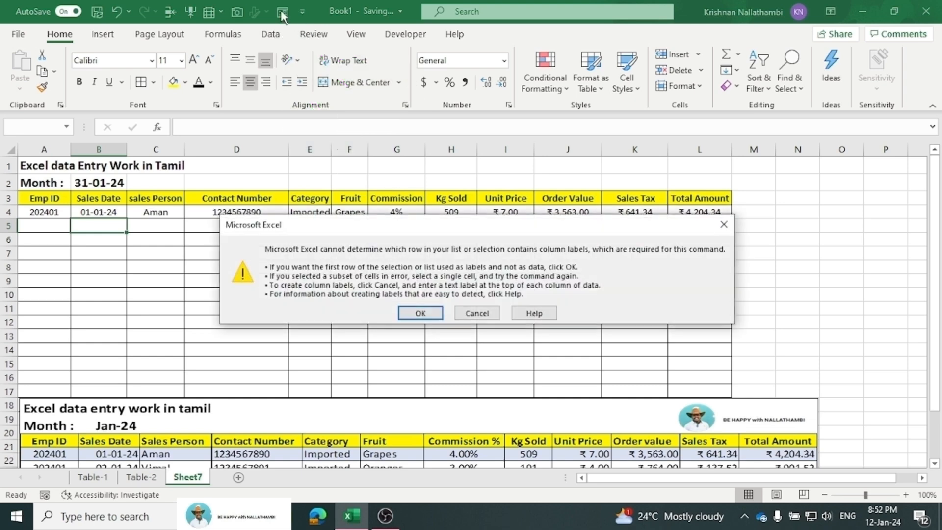
click(724, 225)
click(281, 294)
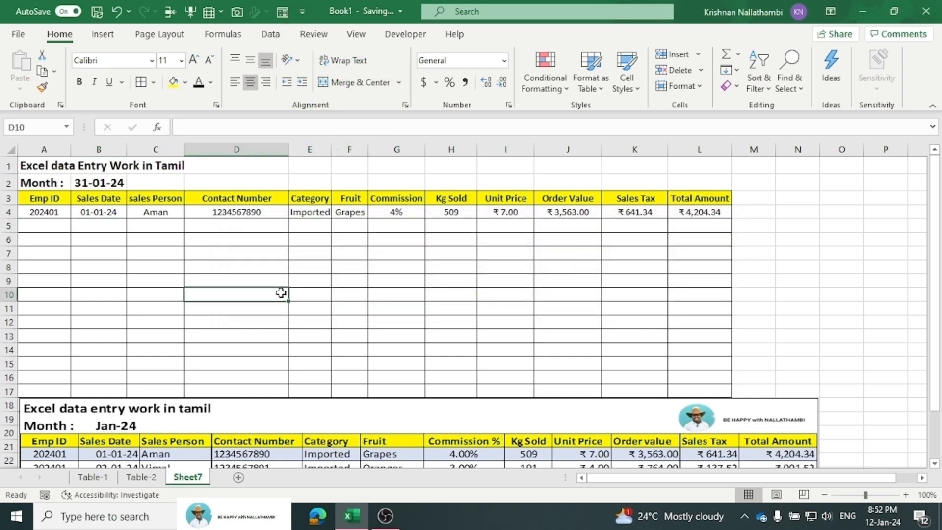
Open the data entry form for the headings in A3:L3 to view the record's fields, and close it.
drag(31, 198, 677, 195)
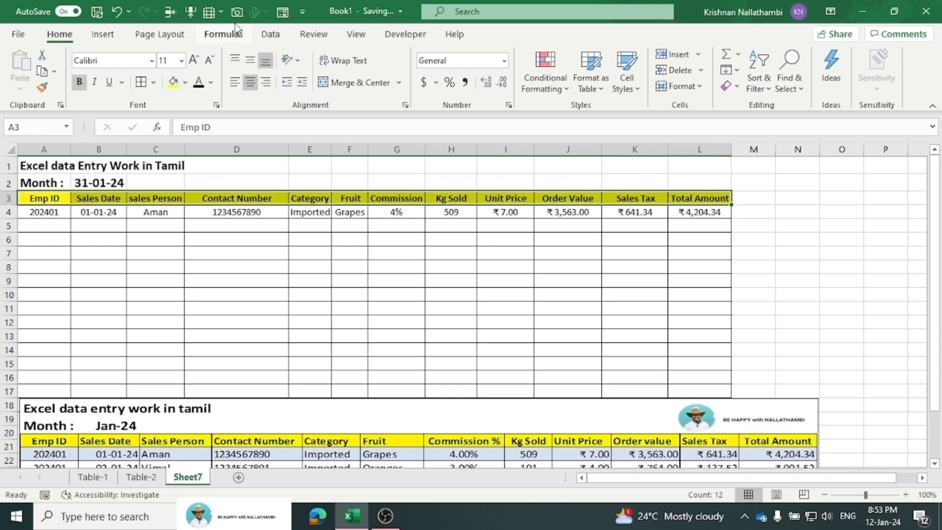
click(283, 13)
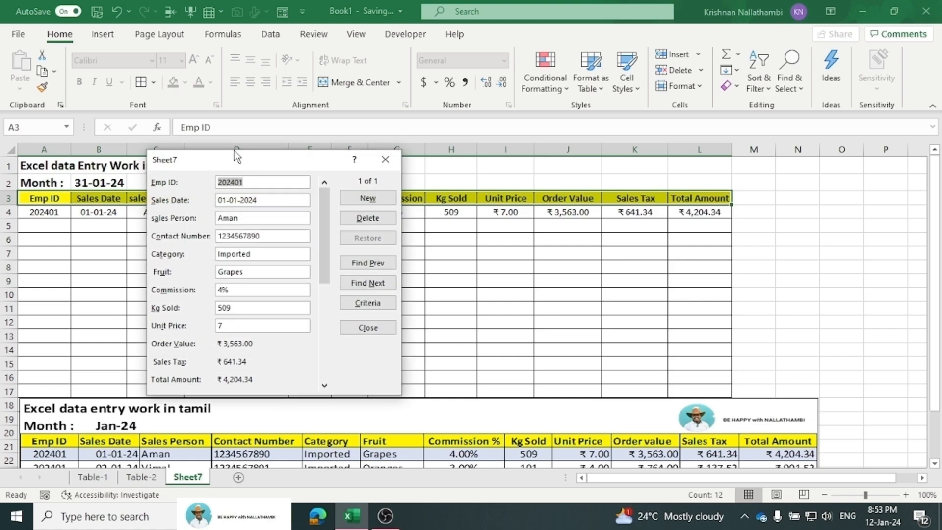
key(Escape)
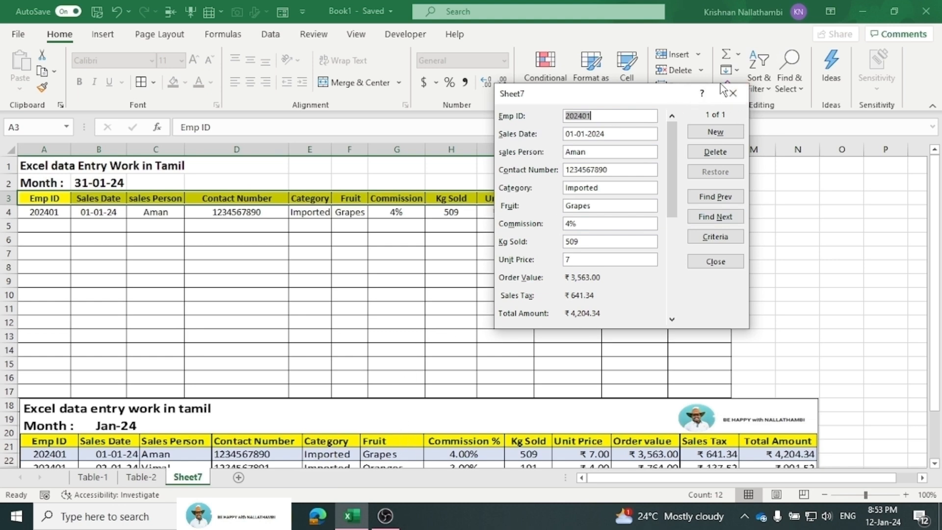
click(739, 96)
Shift the reference picture up slightly, then reopen the data entry form for the headings A3:L3 and place it clear of the picture.
click(358, 425)
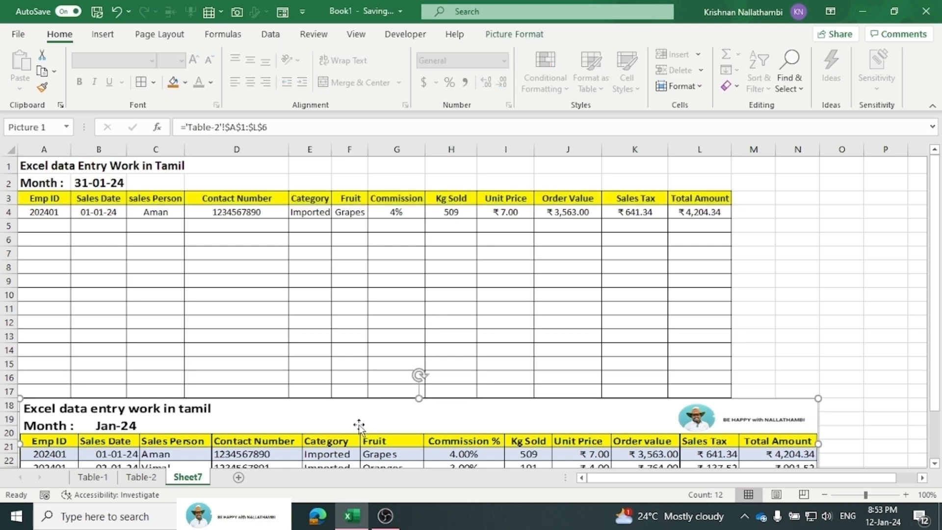
mouse_move(358, 423)
mouse_down()
mouse_move(355, 406)
mouse_move(353, 415)
mouse_up()
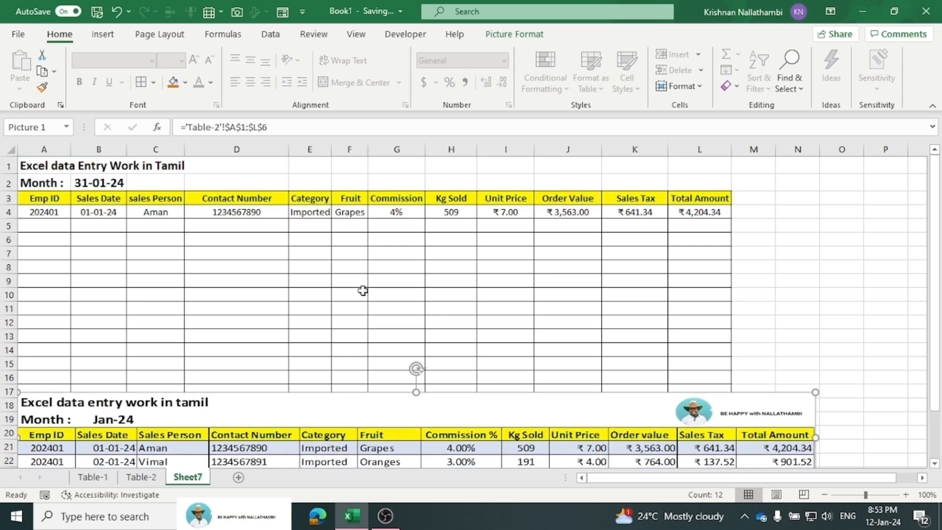
drag(49, 198, 689, 198)
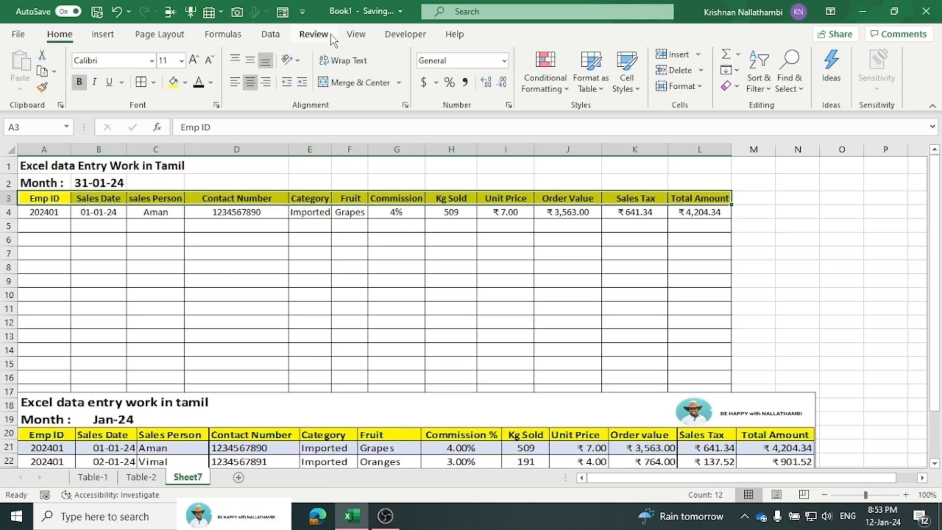
click(283, 13)
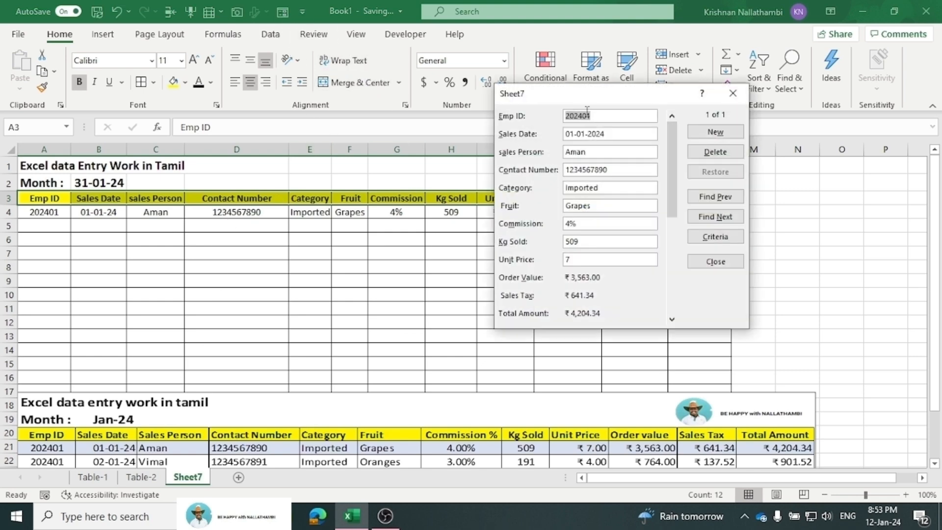
drag(607, 101, 604, 62)
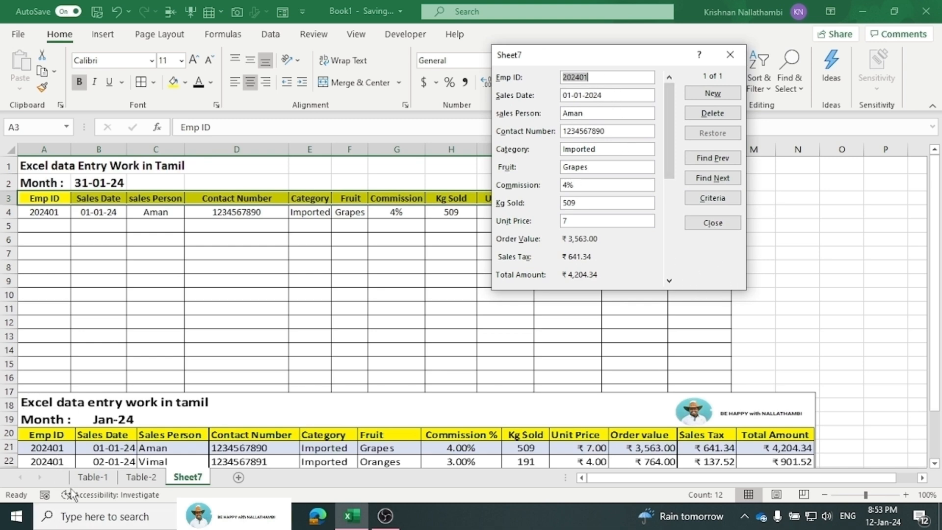
Start a new record in the form and enter the employee ID, sales date 02/01/2024, the sales person's name and the contact number.
click(723, 97)
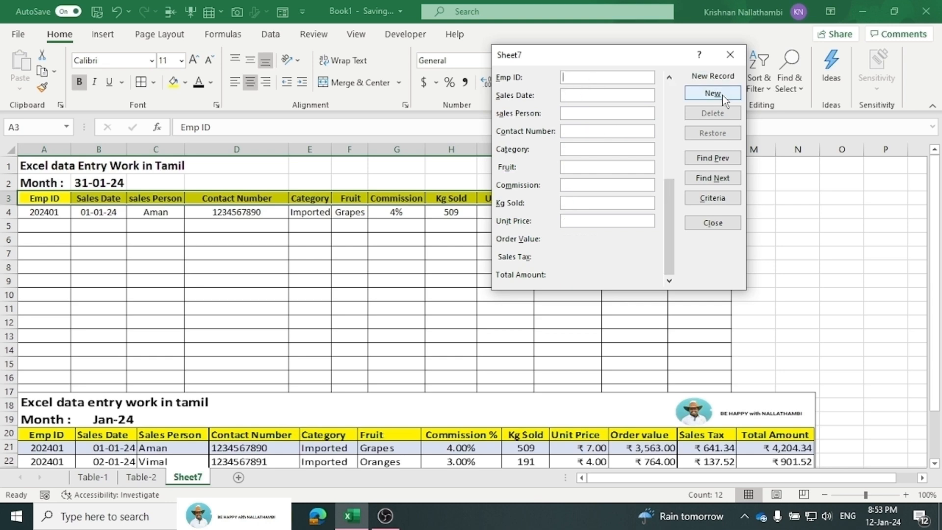
text(202401)
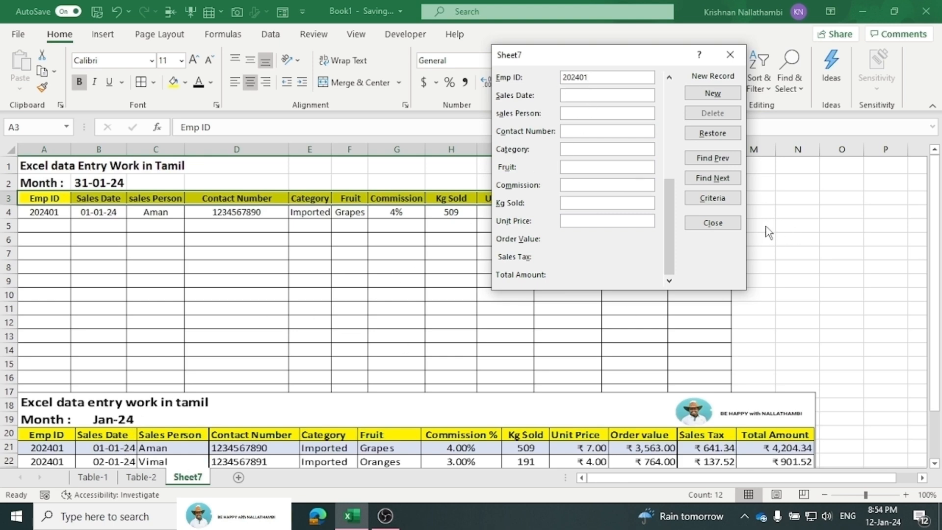
text(02/01)
key(BackSpace)
key(BackSpace)
key(BackSpace)
key(BackSpace)
key(BackSpace)
key(BackSpace)
text(02/01/202)
text(1234567890)
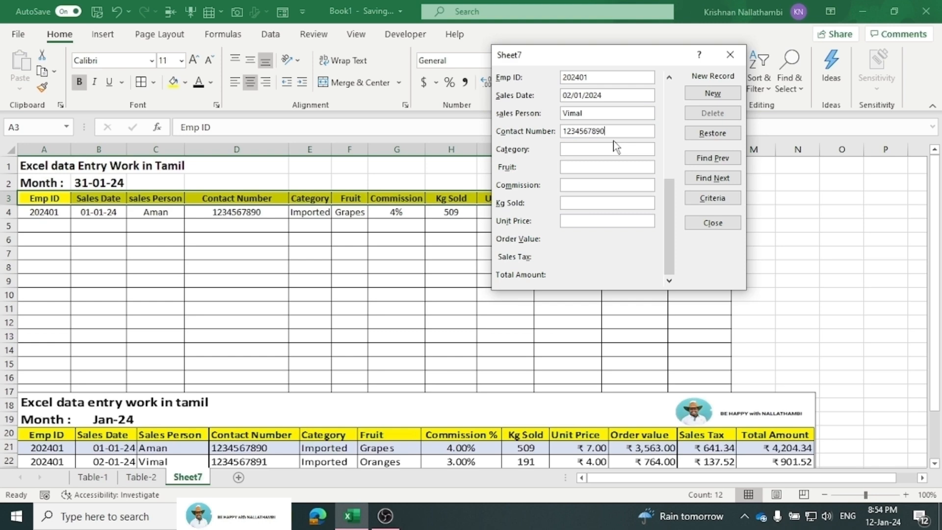
Complete the record with category Imported, fruit Oranges, commission 3%, 191 kg sold and unit price 4, and add it to the table.
click(609, 148)
click(584, 182)
click(591, 201)
text(191)
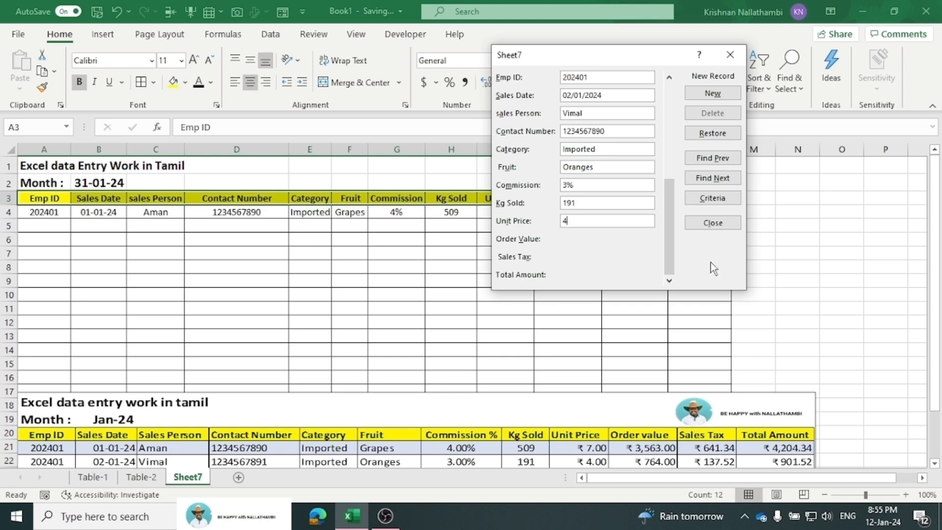
key(Return)
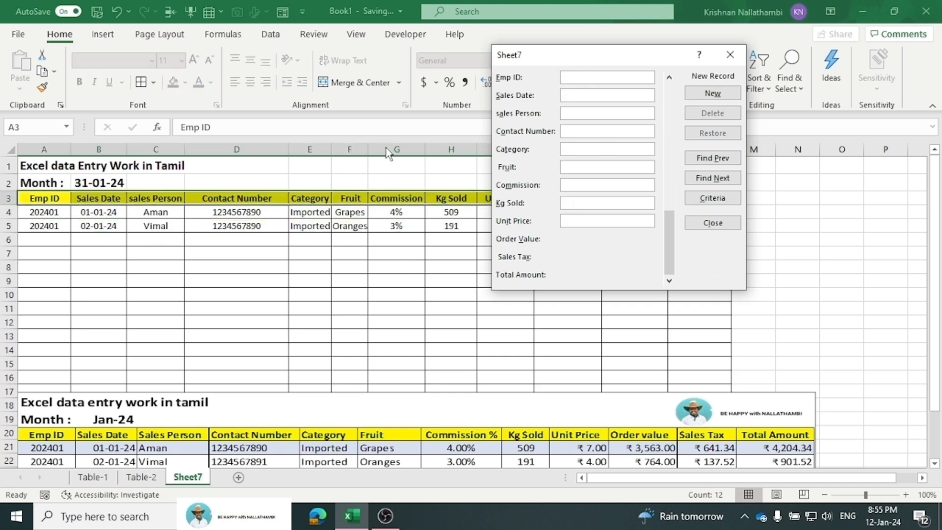
Move the data entry form aside to uncover the new row's calculated amounts, and close the form.
drag(613, 55, 664, 85)
drag(732, 156, 798, 173)
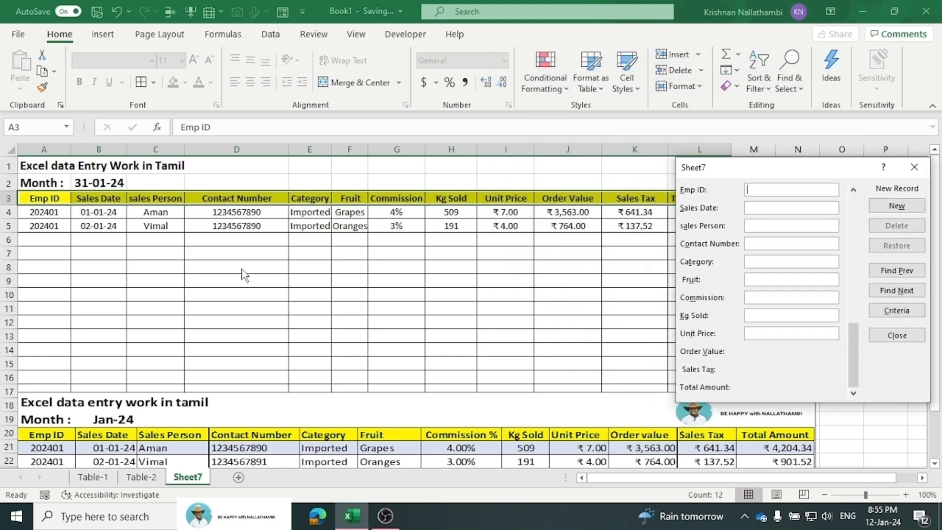
click(915, 168)
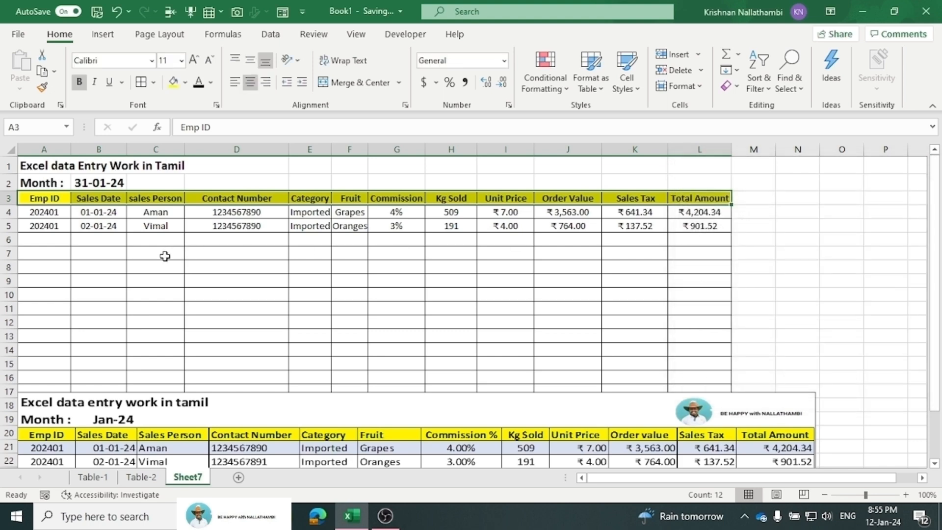
Clear the reference picture away from the area below the sales table.
click(161, 254)
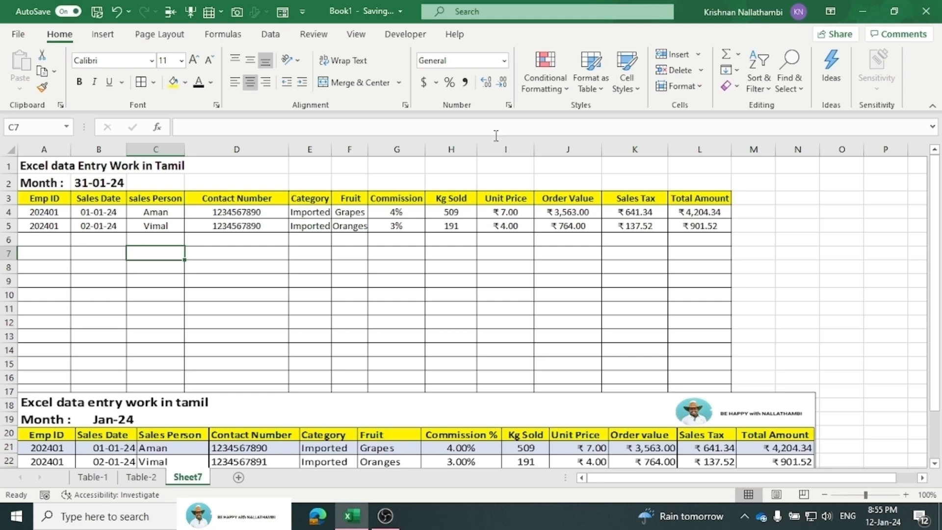
drag(382, 392, 389, 244)
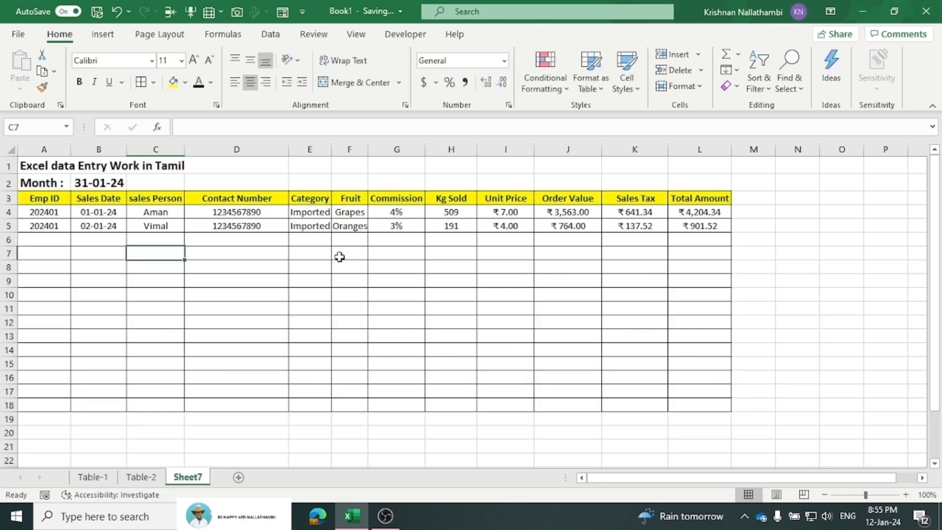
click(338, 257)
click(238, 253)
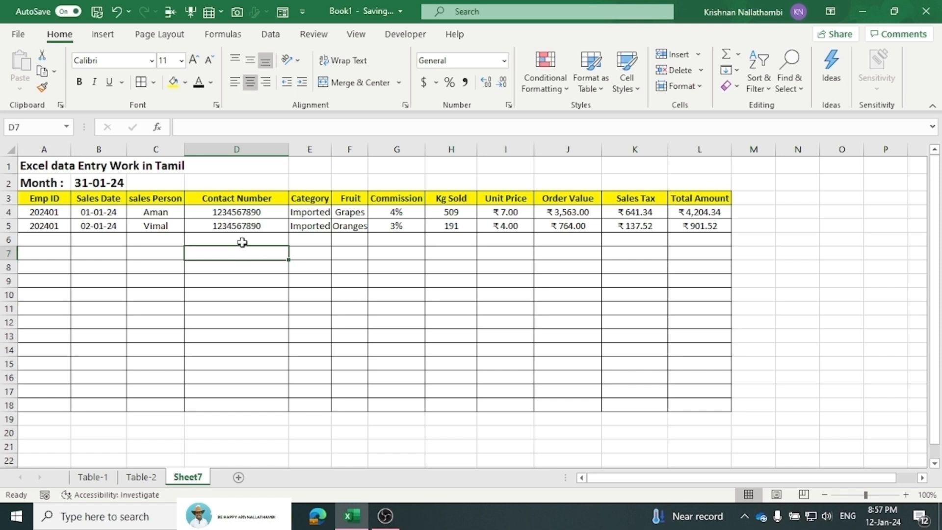
Enter a contact number with a leading zero in D6 as a plain number.
click(242, 242)
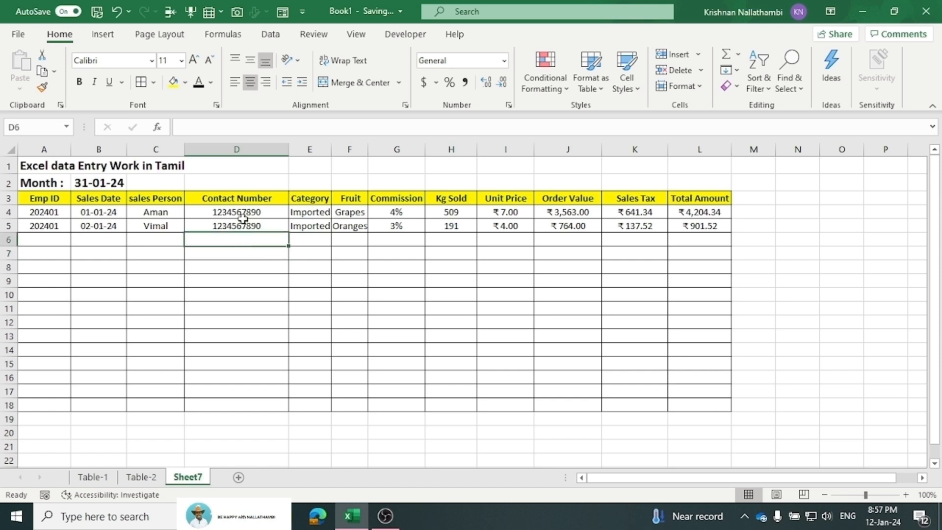
click(241, 227)
click(240, 242)
text(0)
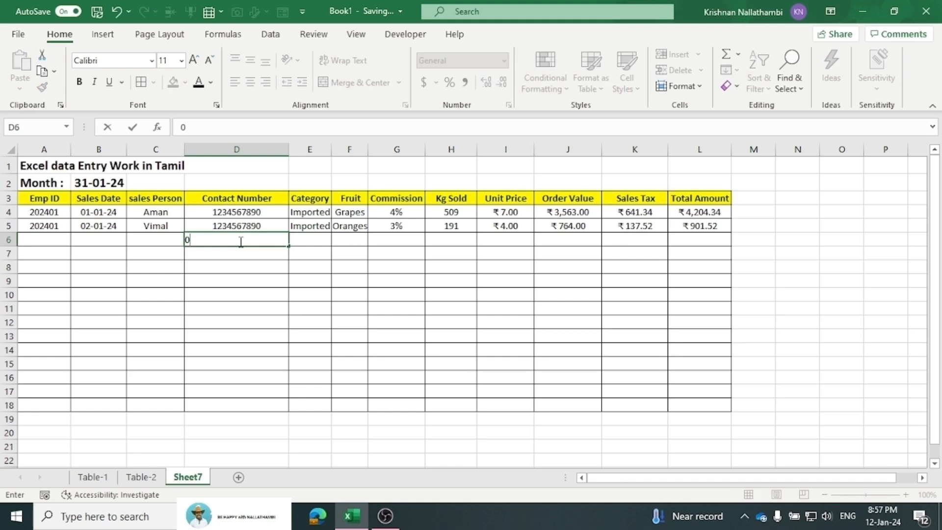
text(123456789)
key(Return)
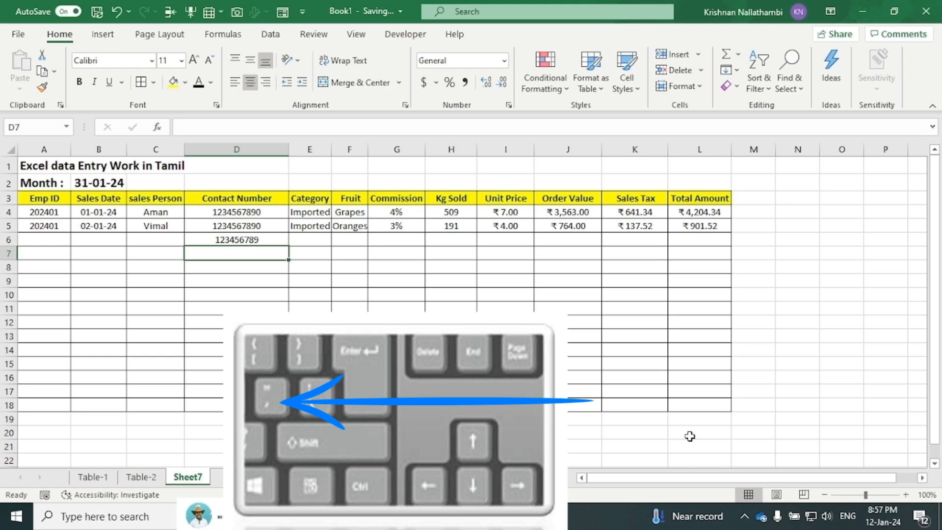
Enter the contact number with its leading zero in D7 as text, using an apostrophe prefix.
text('0)
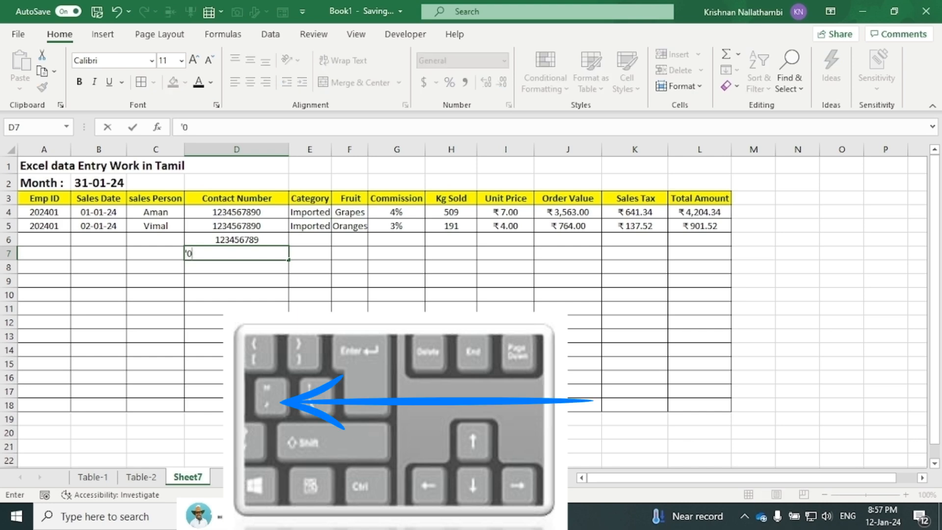
text(123456789)
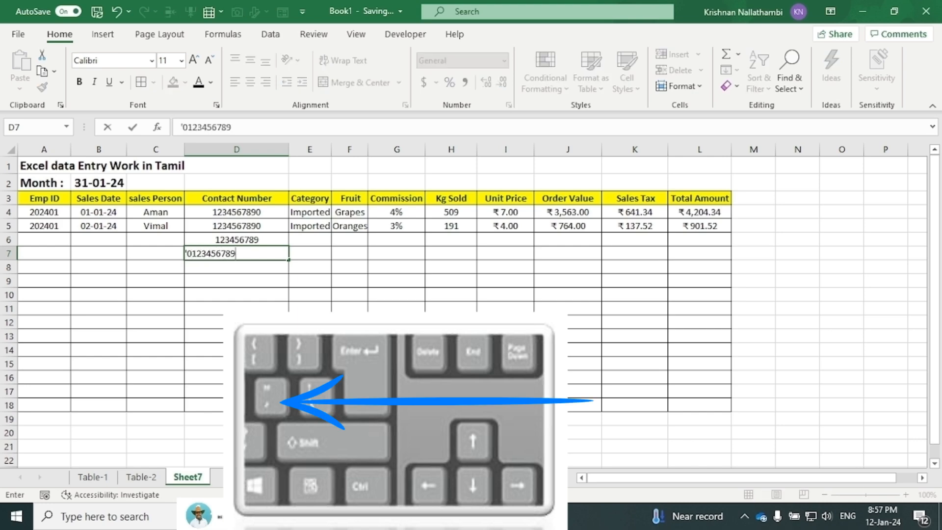
key(Return)
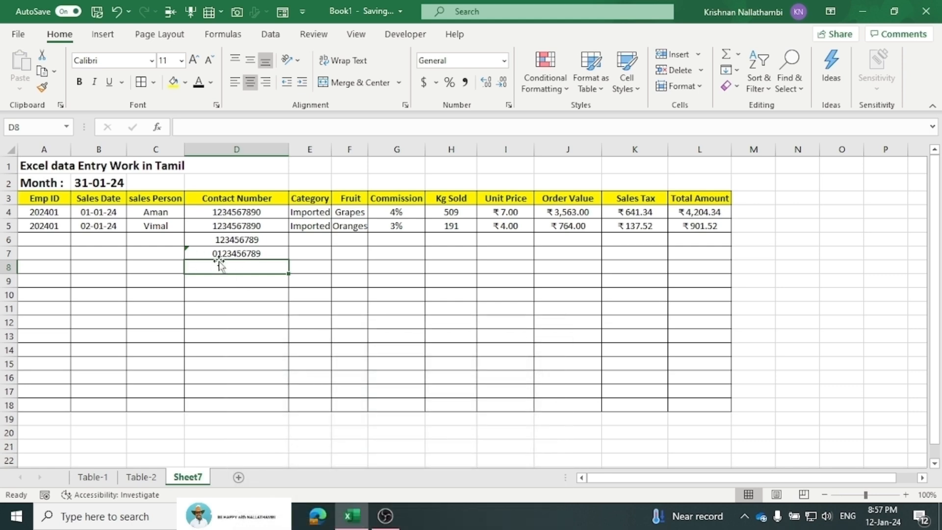
Clear the trial contact numbers from D6:D8.
drag(222, 241, 231, 272)
key(Delete)
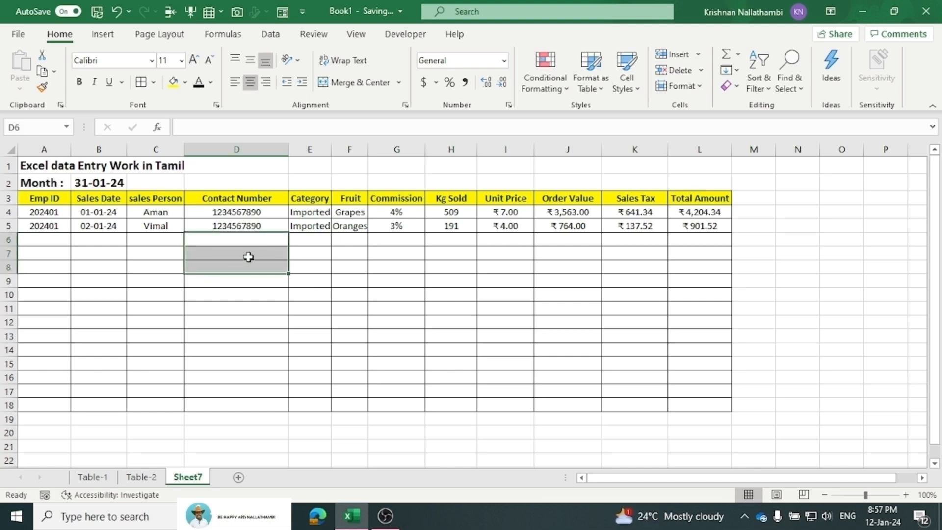
click(248, 255)
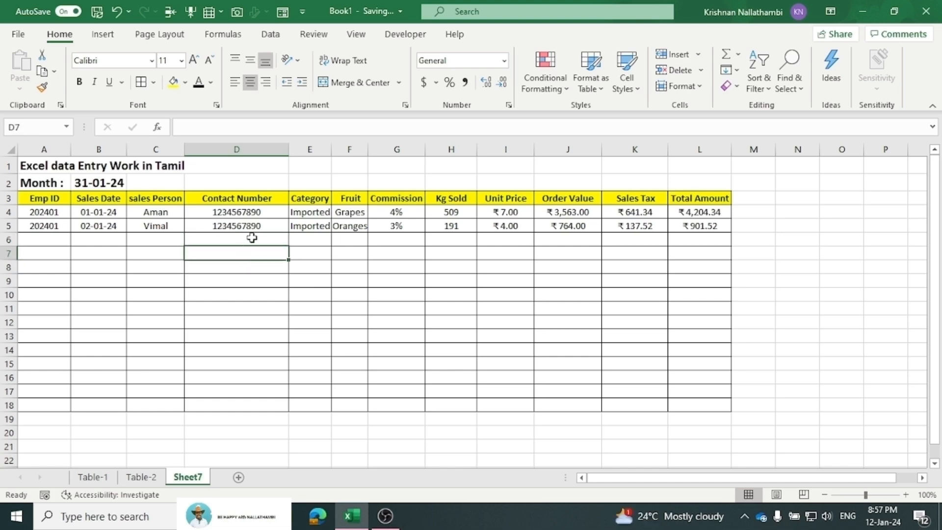
drag(252, 238, 250, 402)
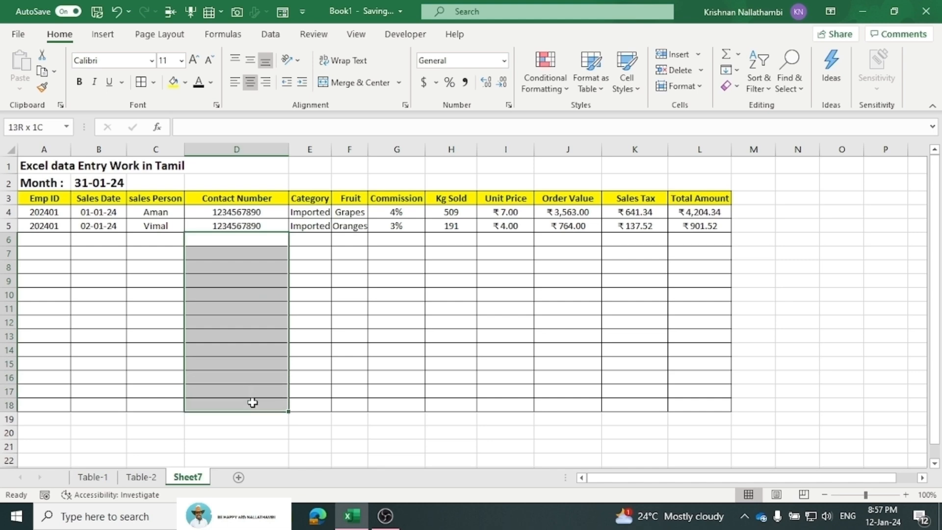
right_click(238, 340)
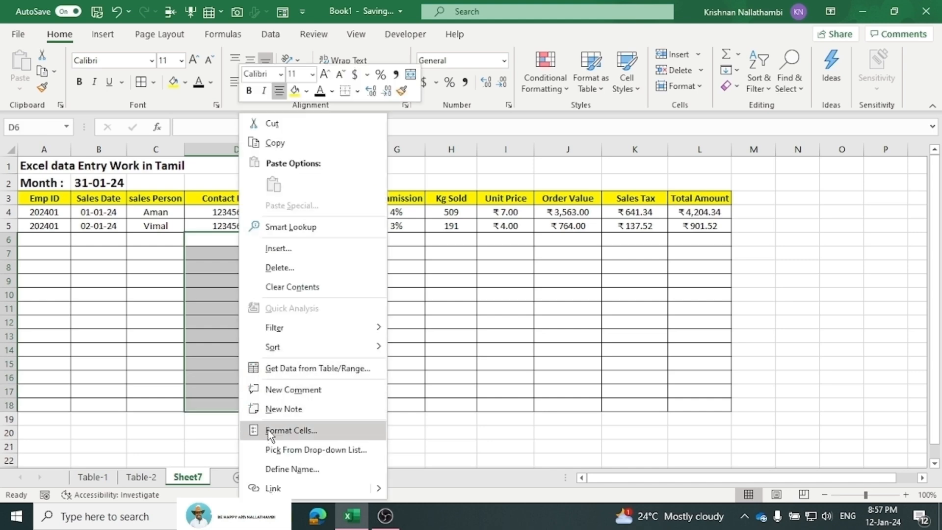
click(297, 434)
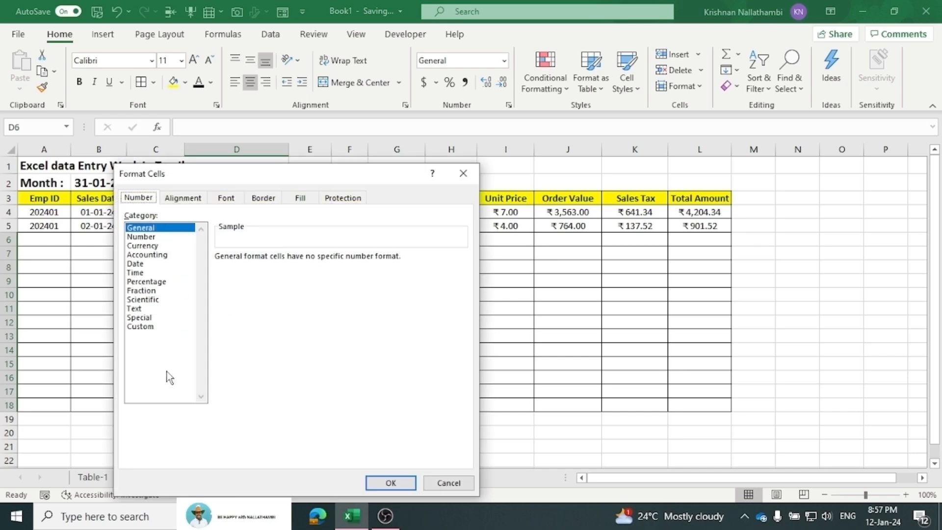
click(146, 327)
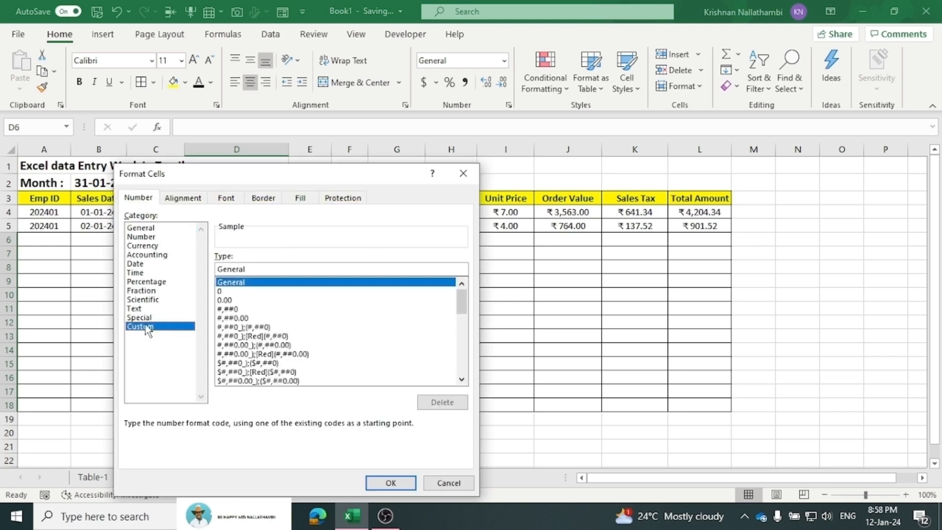
click(223, 292)
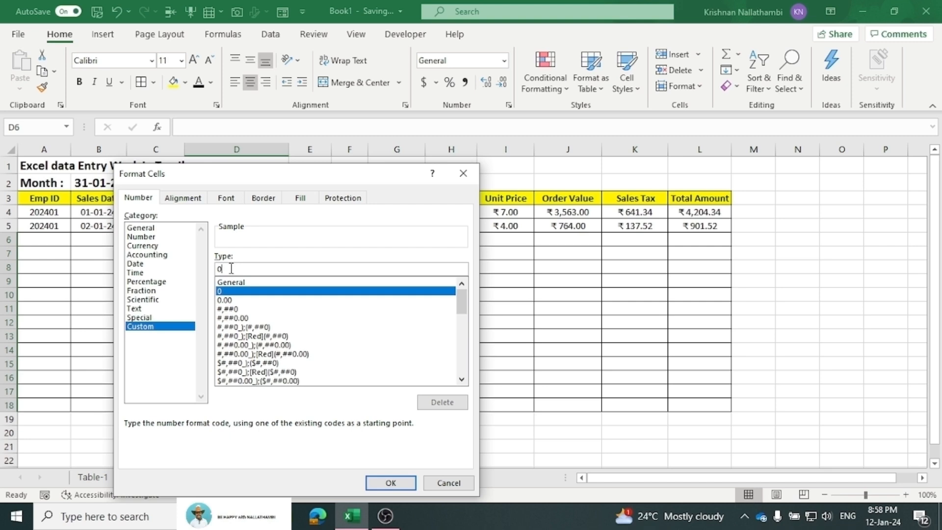
text(00000000000)
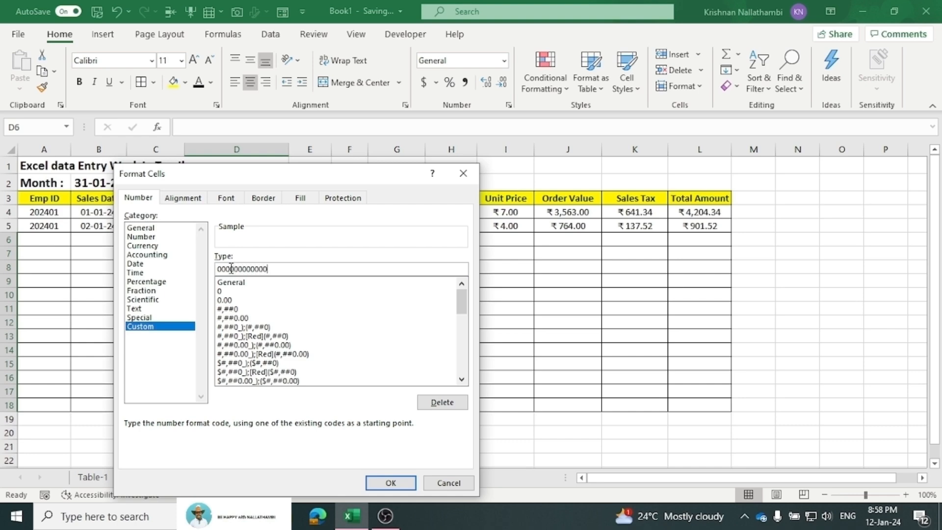
click(391, 483)
Enter a contact number with two leading zeros in D6.
click(219, 242)
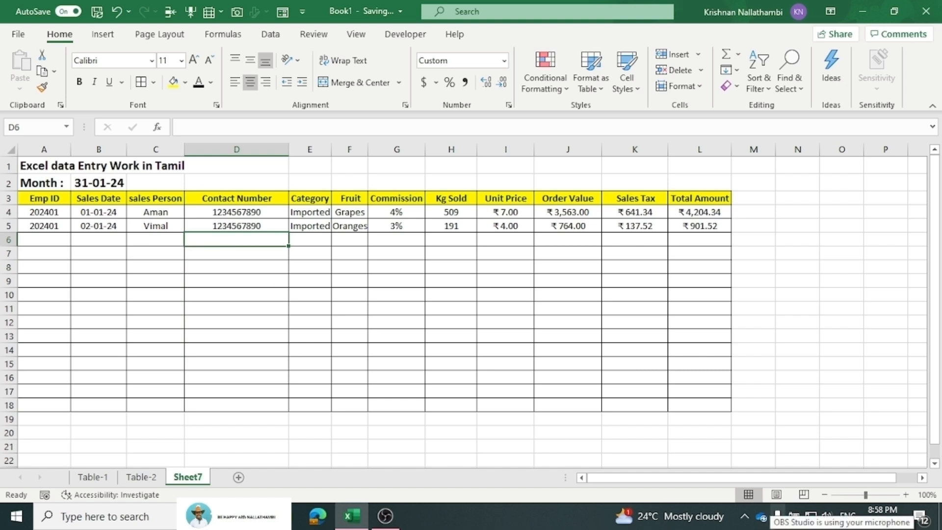
text(0012)
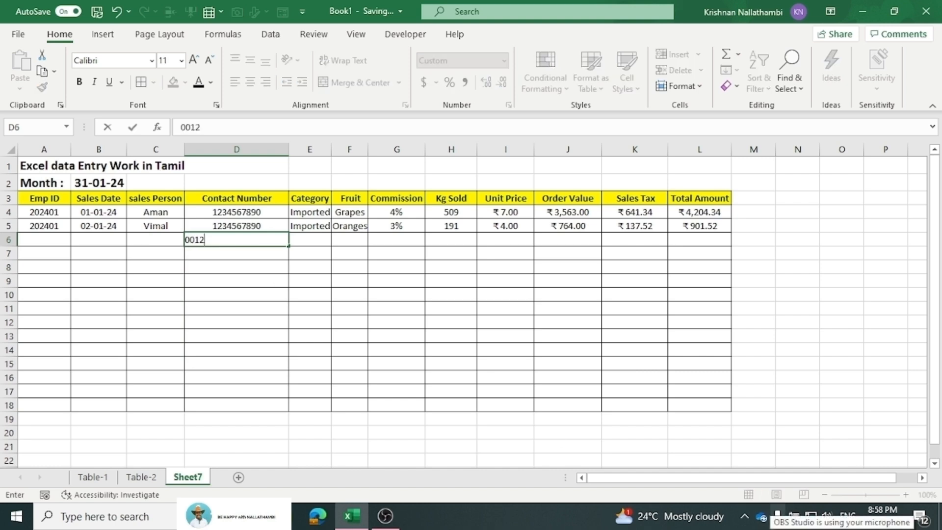
text(3456789)
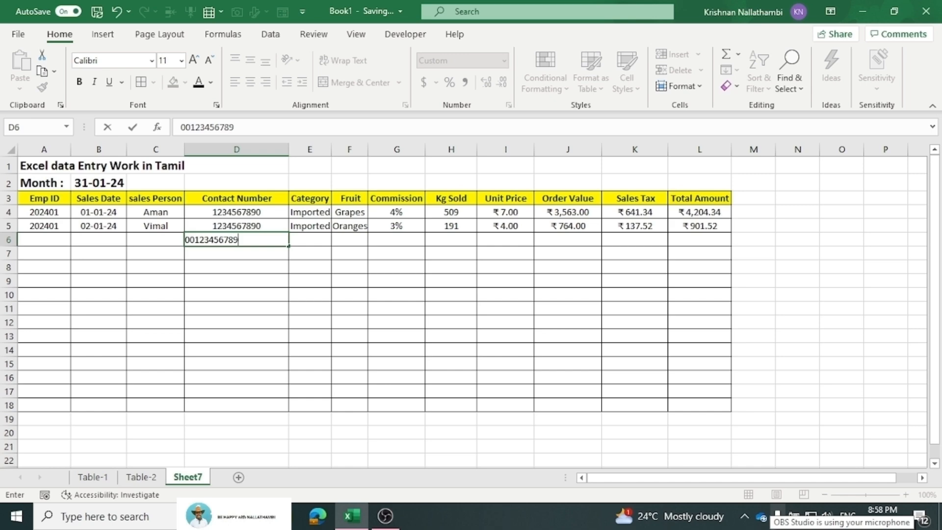
key(Return)
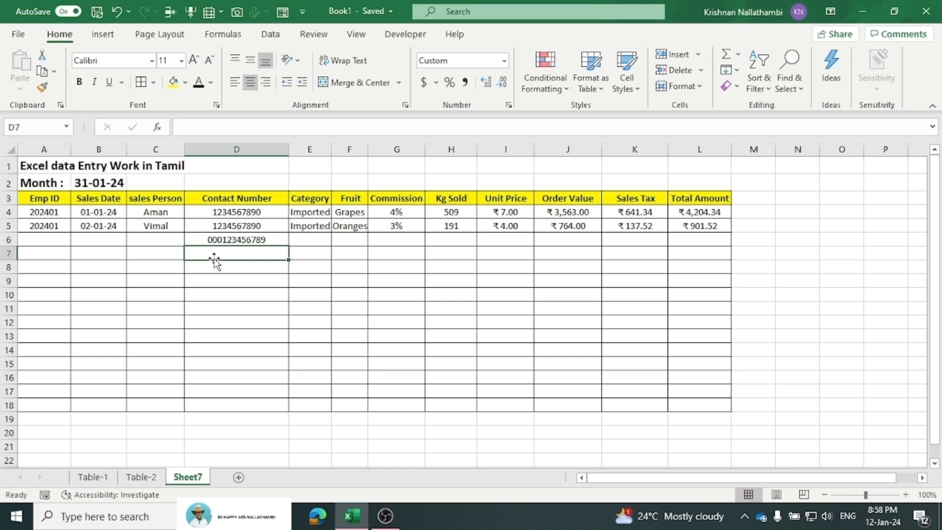
drag(231, 239, 229, 404)
right_click(225, 361)
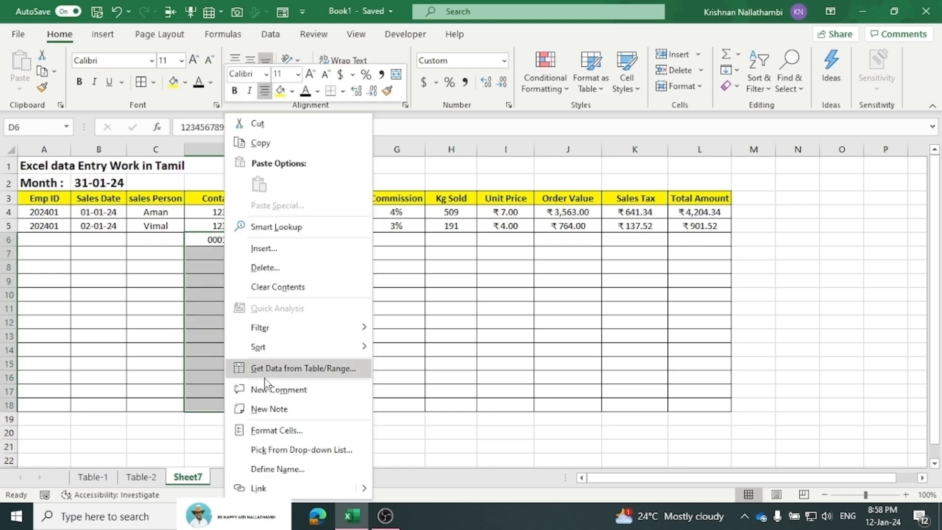
click(274, 431)
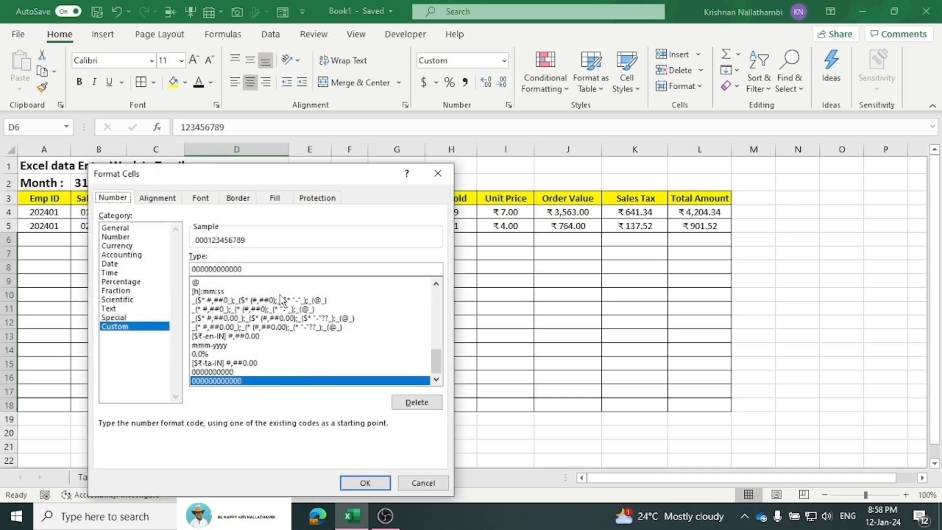
click(247, 269)
key(BackSpace)
key(BackSpace)
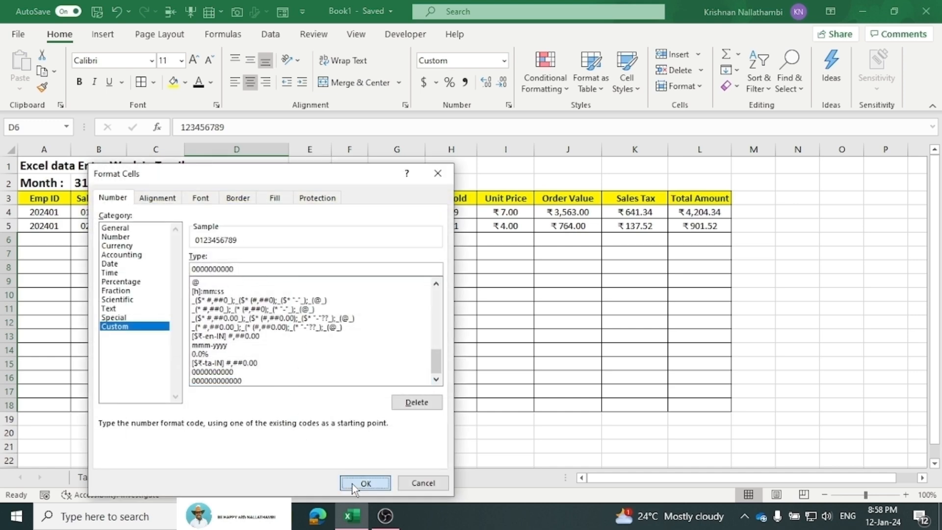
click(365, 484)
click(307, 306)
Fill the contact number in D6 down to D17 as identical copies.
click(242, 243)
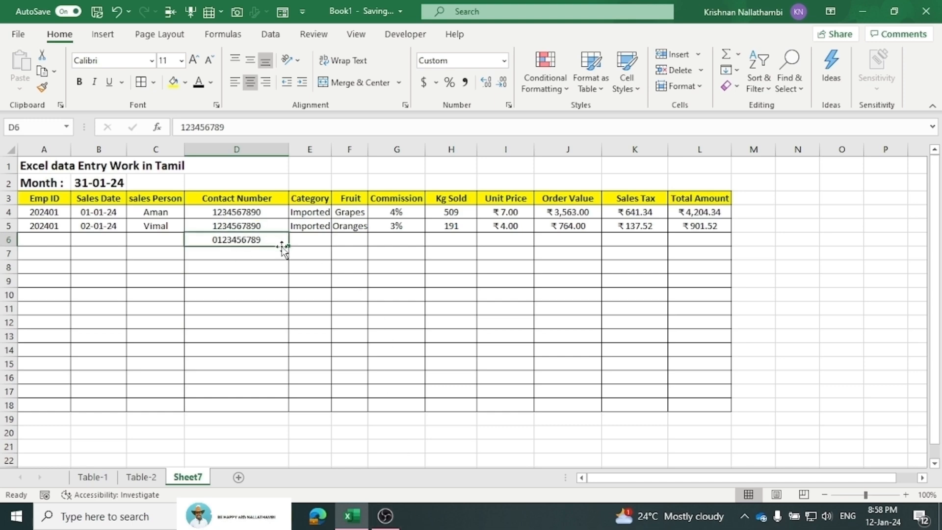
drag(288, 246, 290, 395)
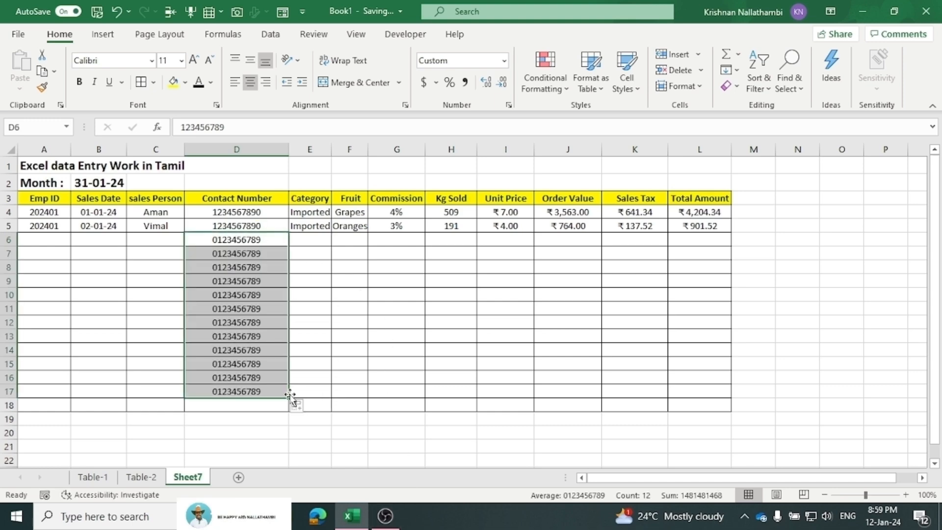
click(261, 369)
Fill D6 down to D17 as a series of contact numbers increasing by one.
click(242, 238)
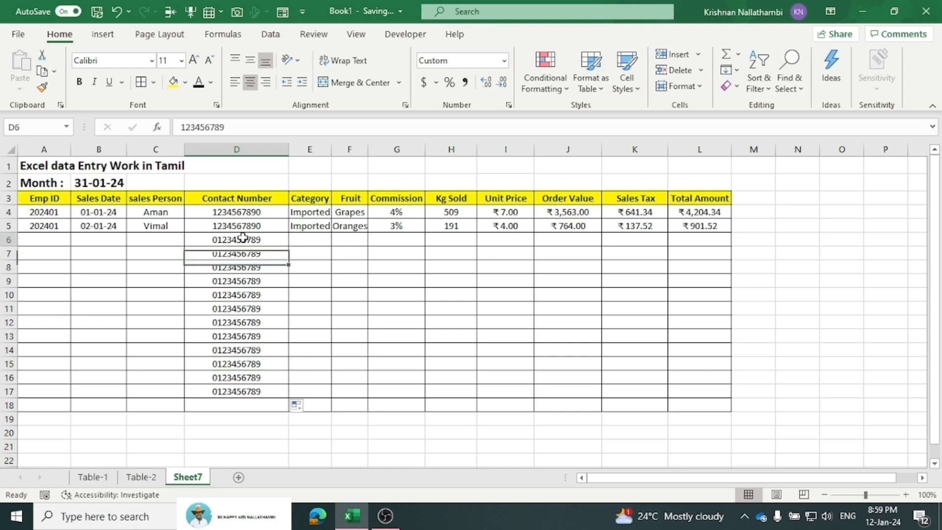
drag(290, 248, 290, 395)
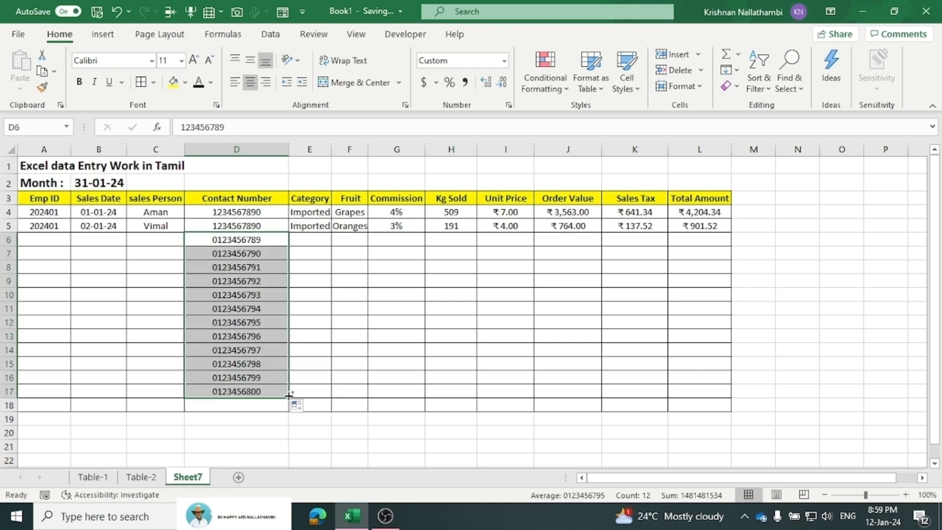
Format the sales dates in B4:B17 with the 14-Mar-12 date type that omits the day's leading zero.
click(276, 315)
click(287, 258)
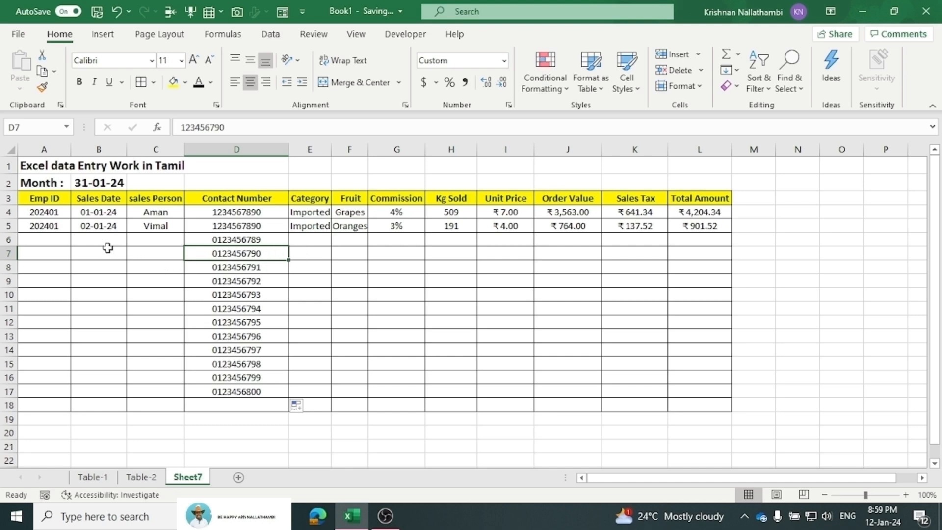
click(111, 214)
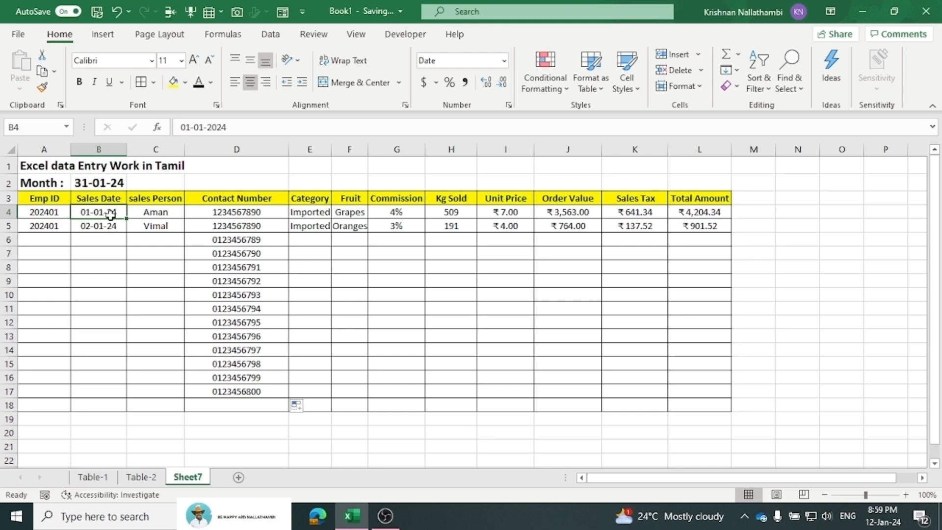
drag(93, 212, 91, 392)
right_click(95, 337)
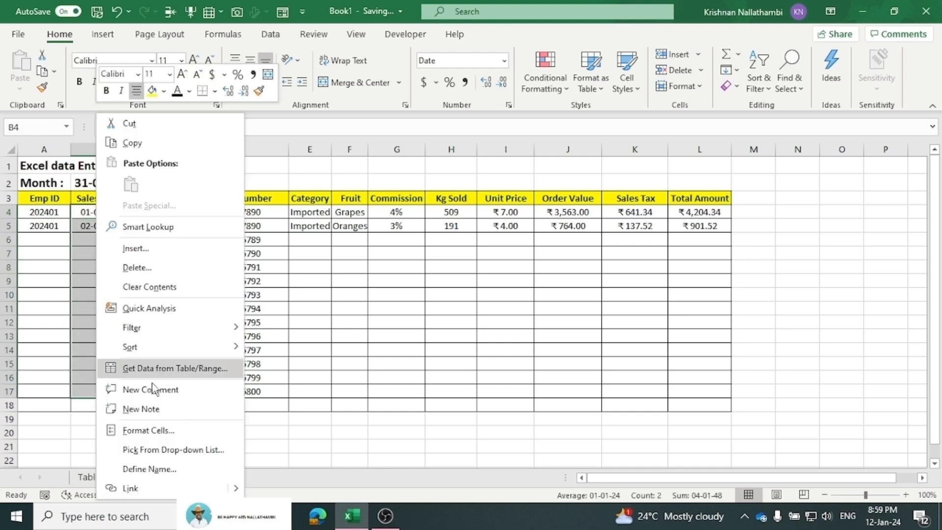
click(149, 430)
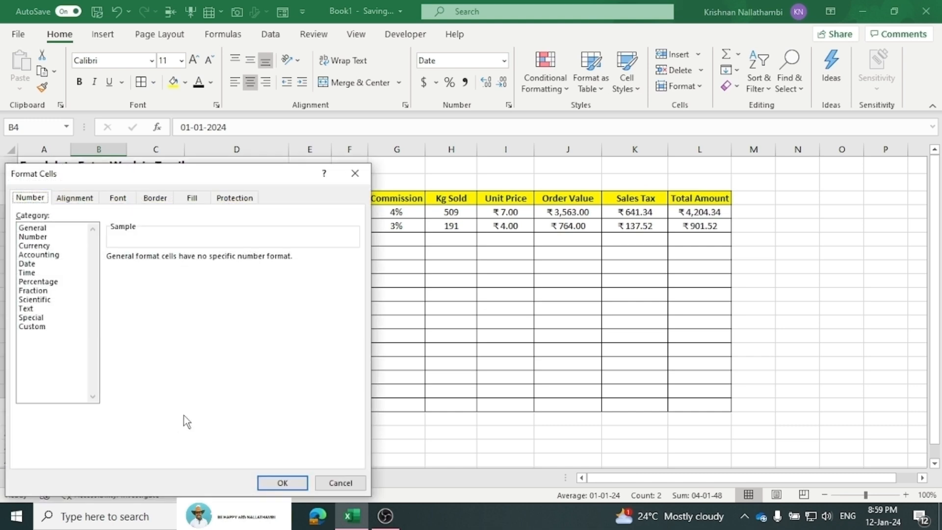
click(36, 265)
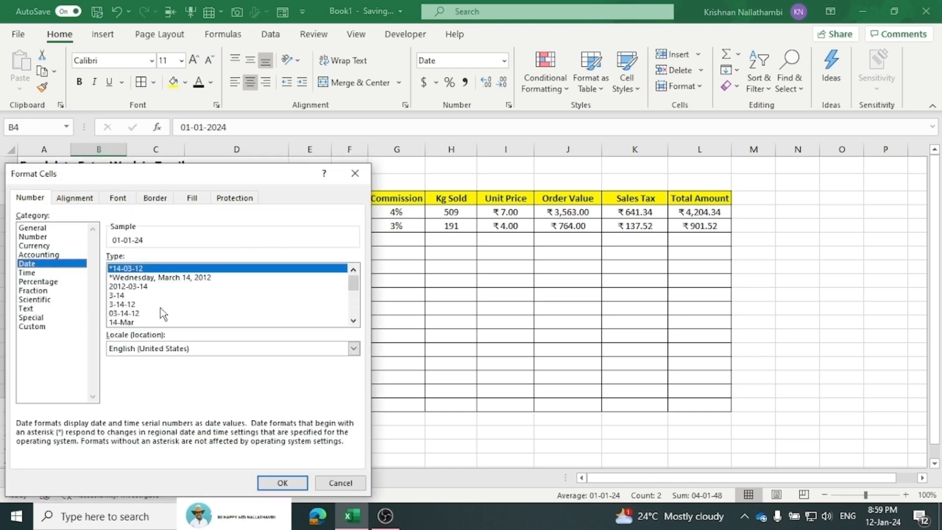
click(353, 321)
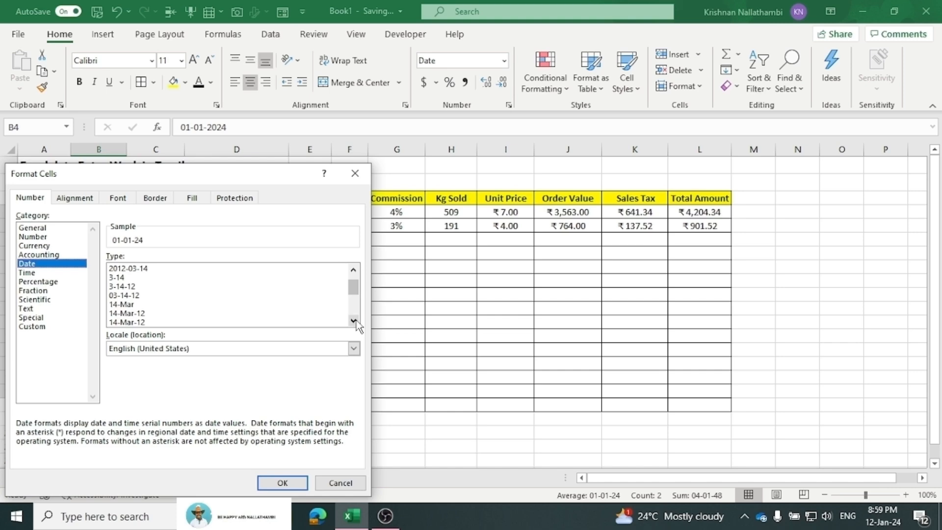
click(353, 320)
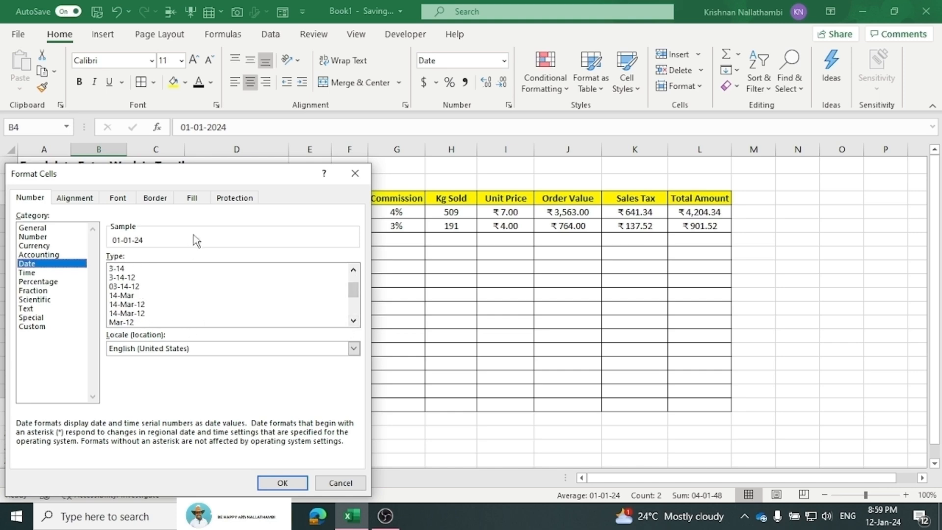
drag(217, 179, 433, 179)
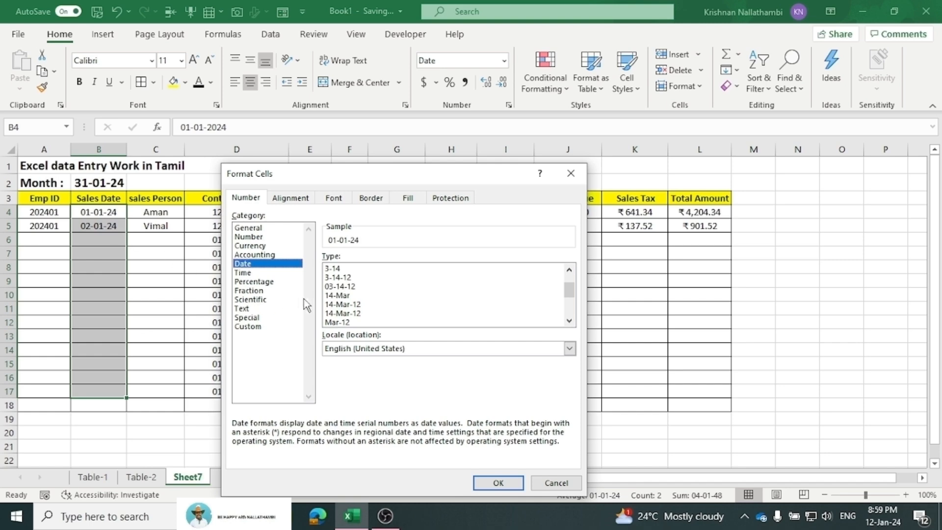
click(349, 313)
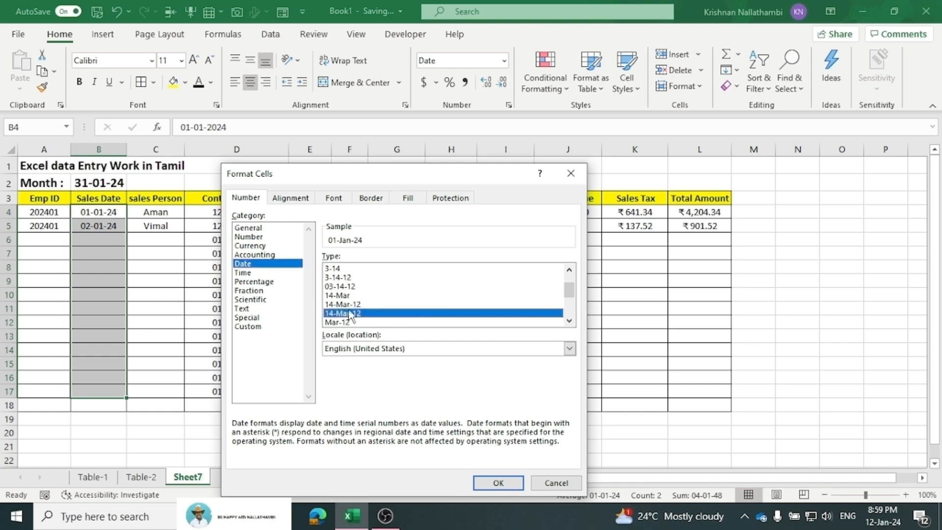
click(349, 304)
scroll(396, 319, down, 2)
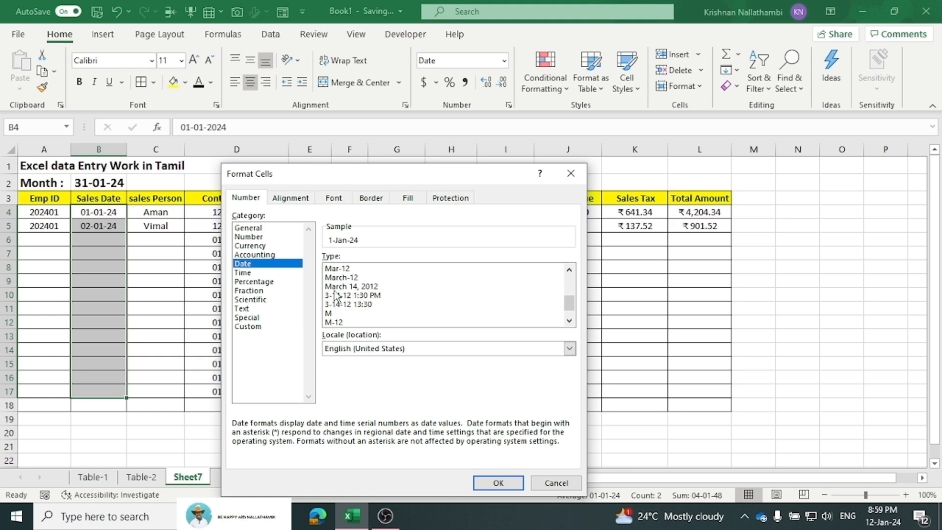
scroll(401, 298, down, 1)
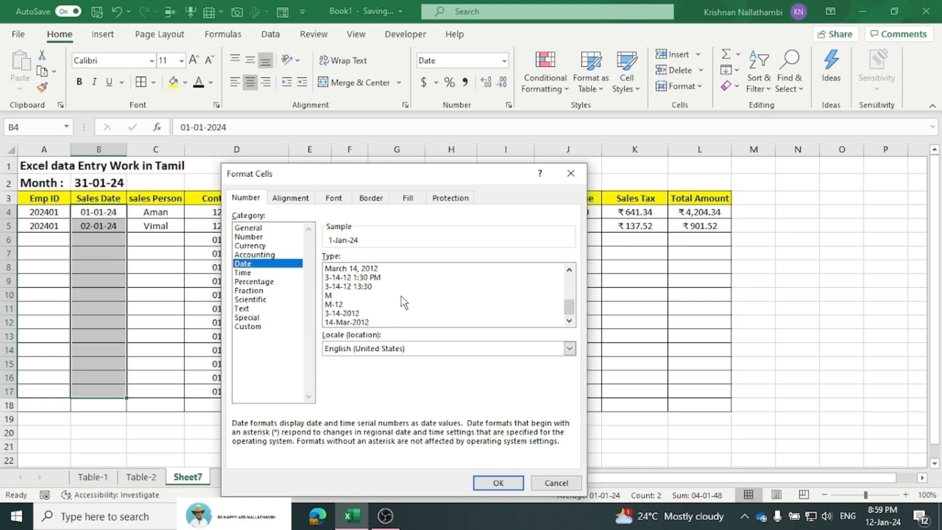
scroll(401, 298, up, 3)
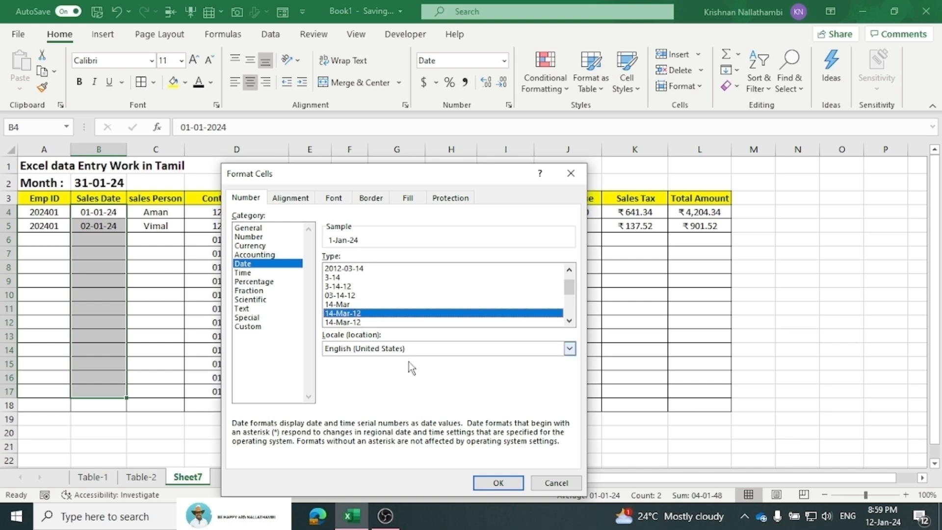
click(496, 483)
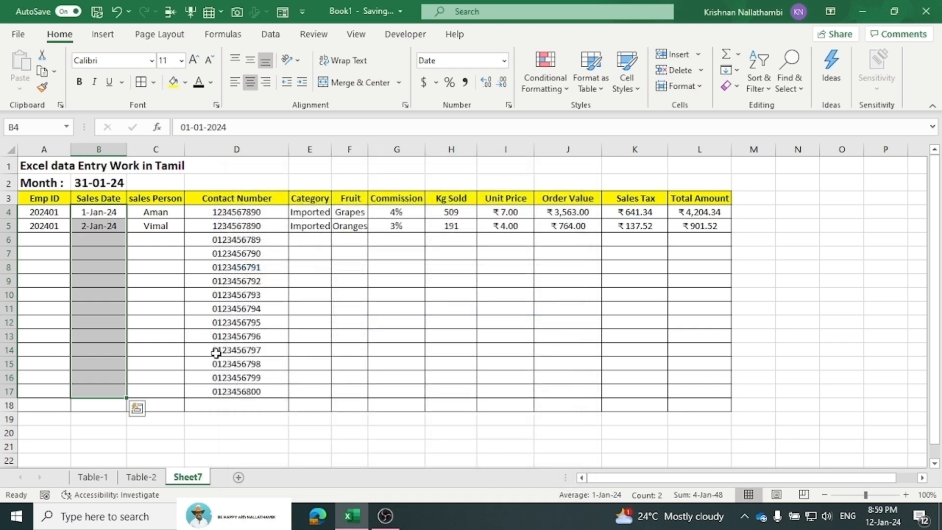
click(186, 350)
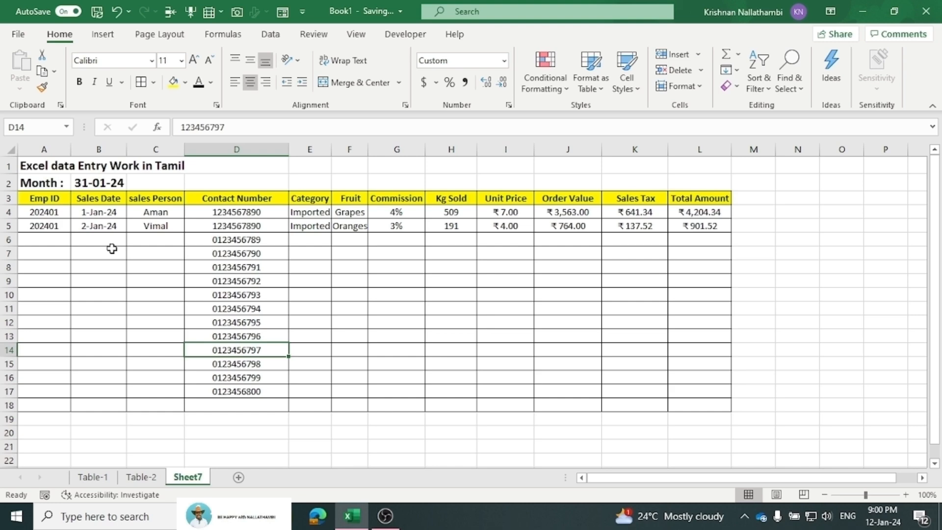
Review the finished table and its logo on the Table-2 sheet, and return to Sheet7.
click(349, 294)
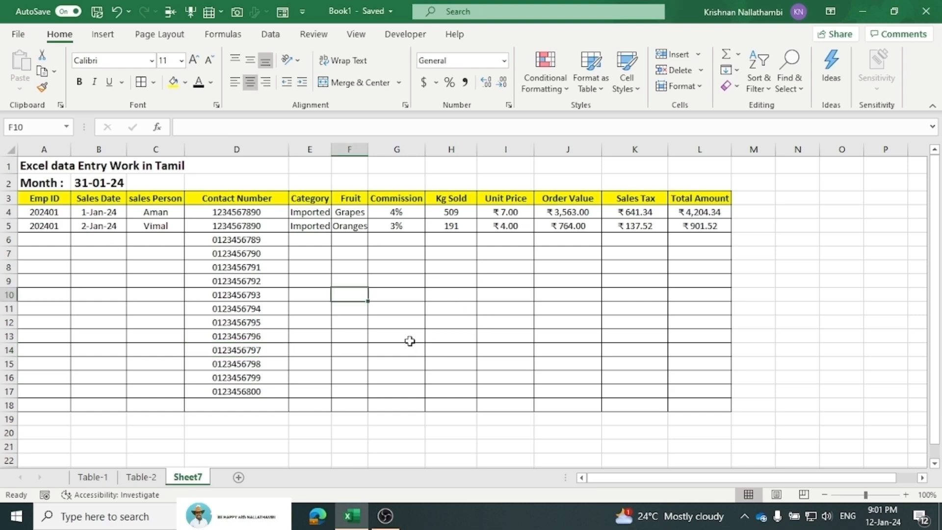
click(418, 320)
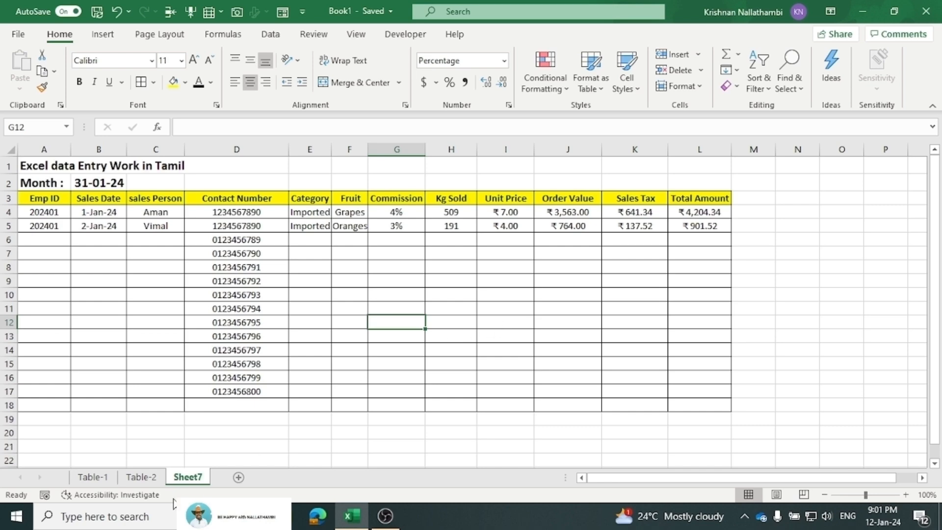
click(136, 476)
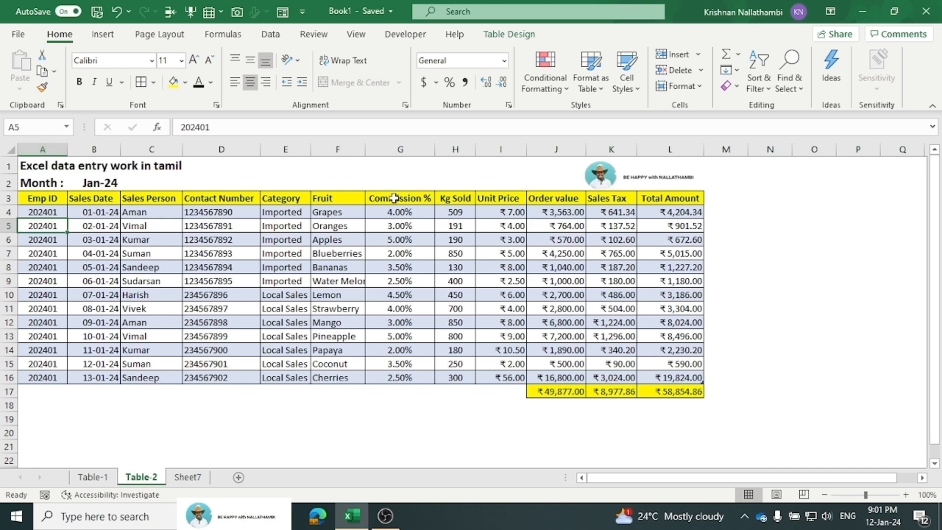
click(186, 482)
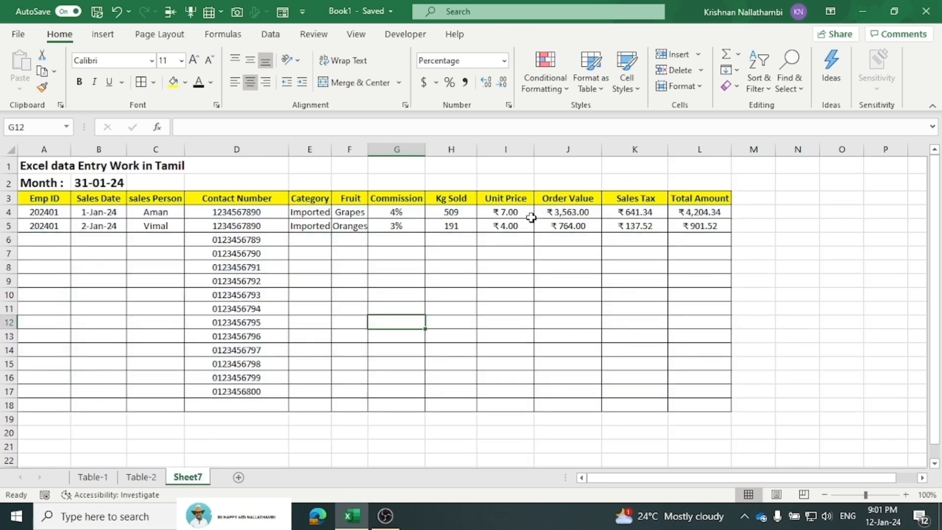
Insert the "Be Happy" channel logo picture from the Desktop's MS Office folder into Sheet7.
click(103, 34)
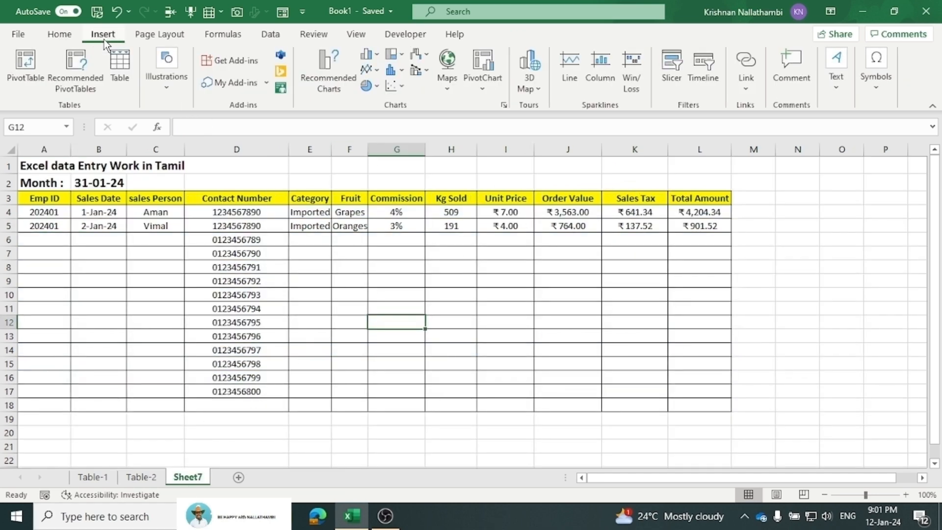
click(167, 92)
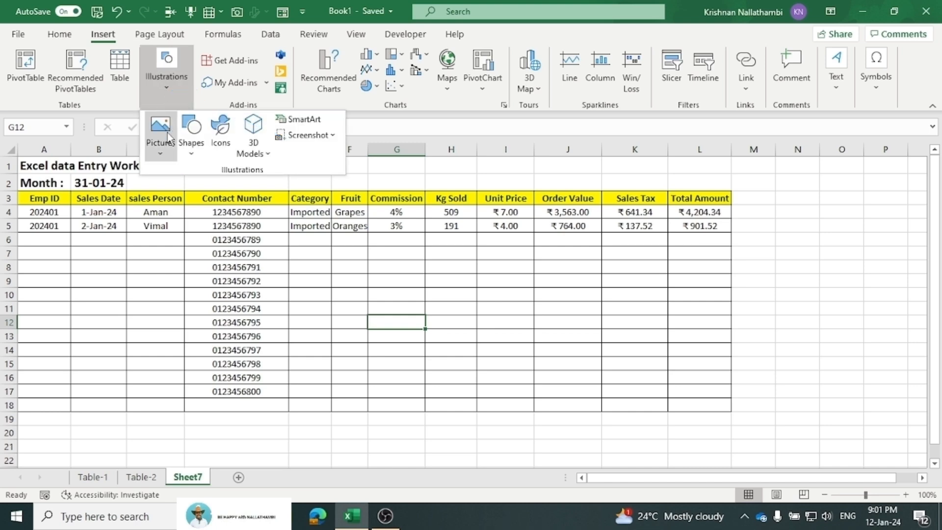
click(162, 156)
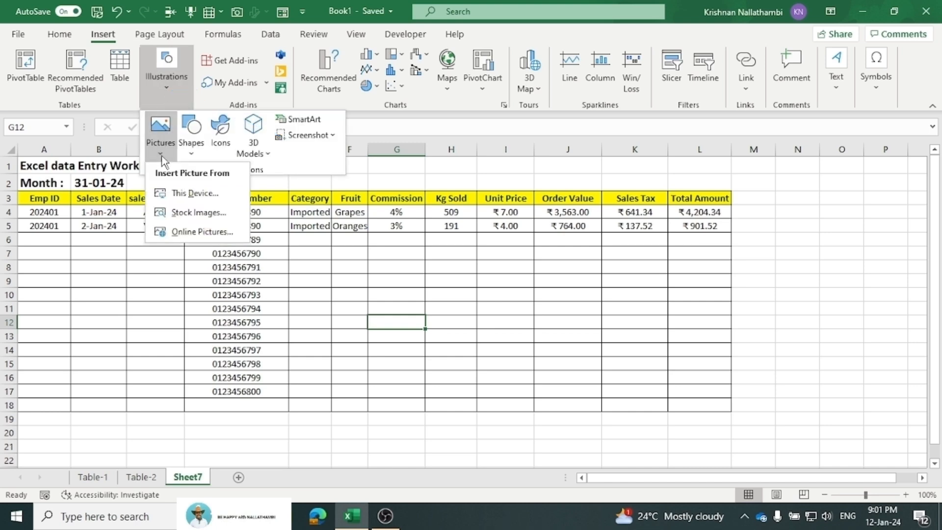
click(177, 194)
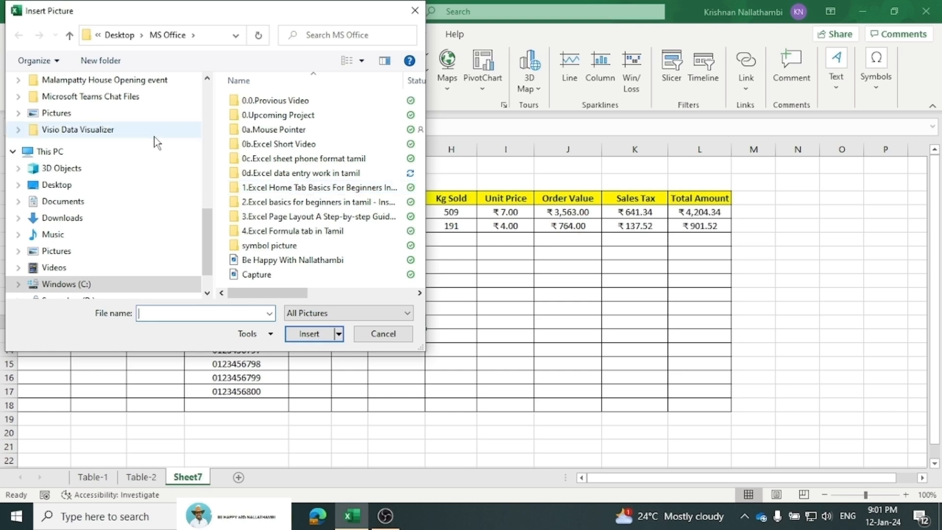
scroll(154, 137, down, 1)
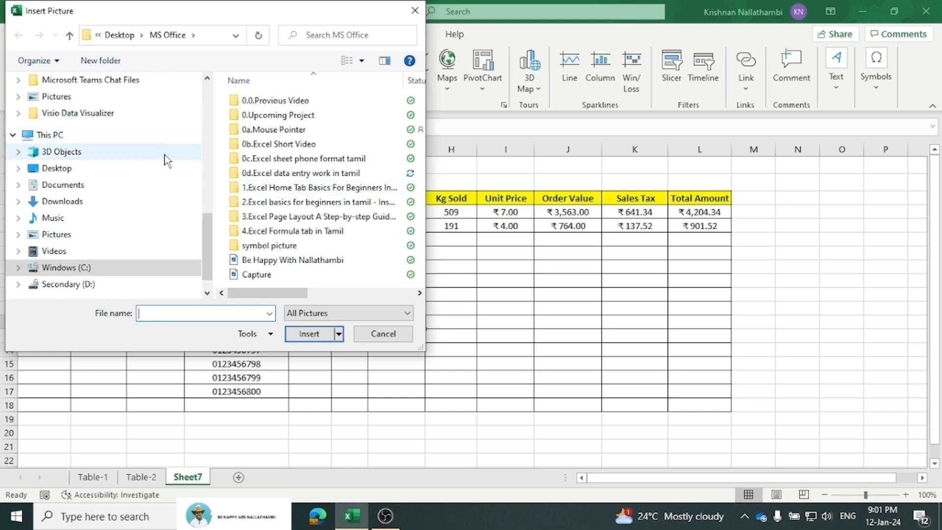
click(296, 259)
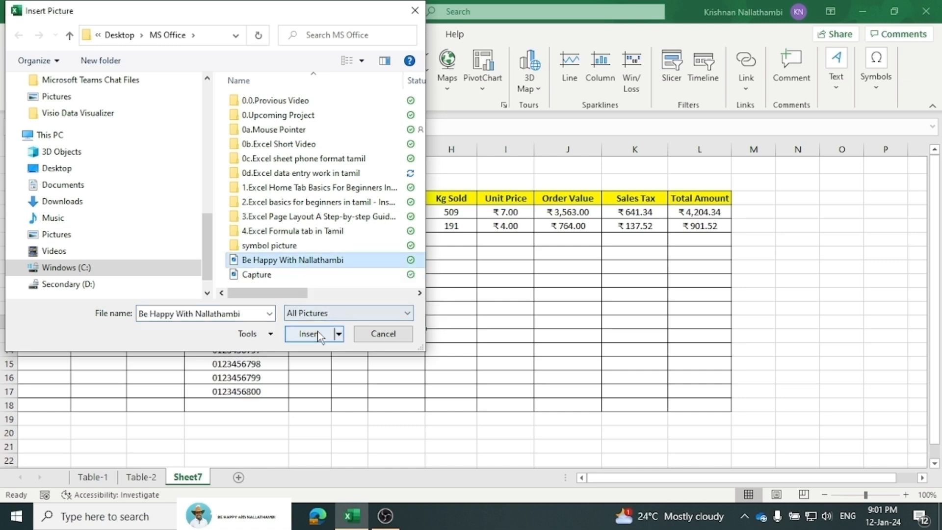
click(314, 333)
Shrink the logo to about 1.7" wide by 0.53" high and place it over columns K and L, above the header row.
drag(566, 384, 393, 295)
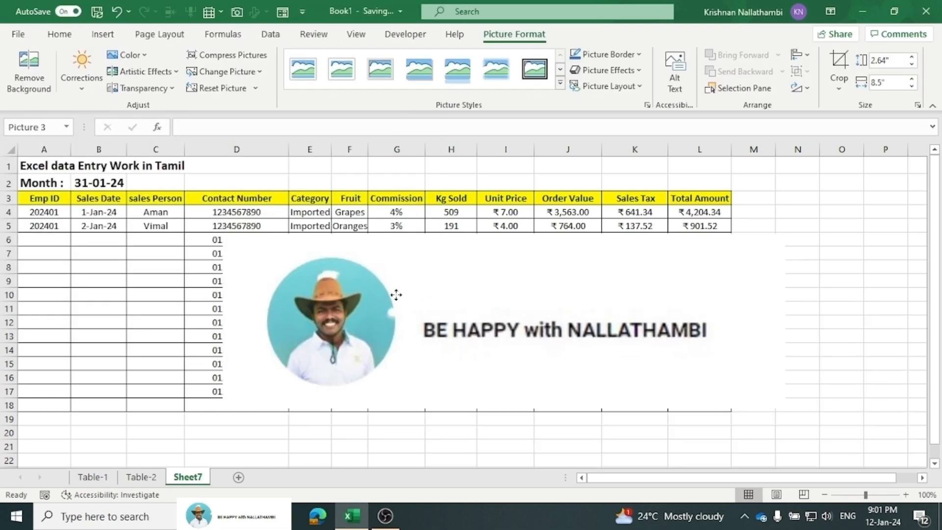
drag(736, 398, 290, 261)
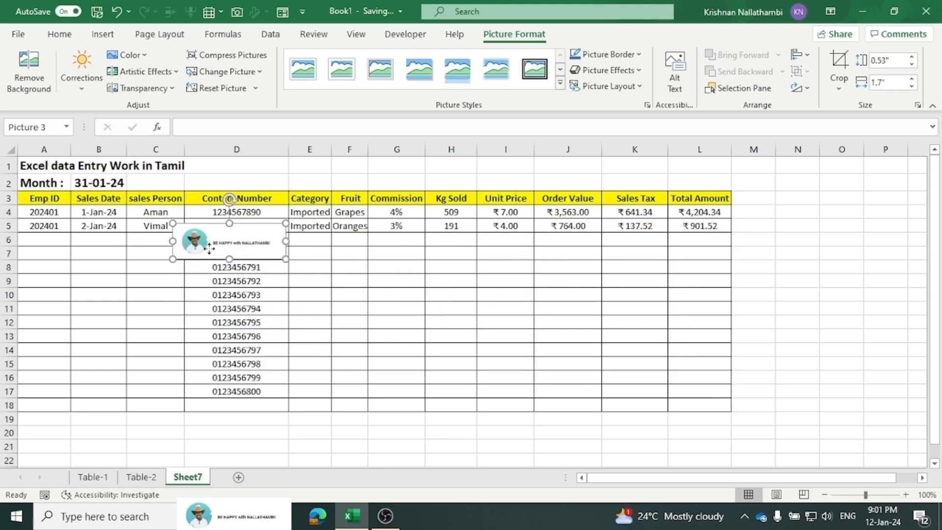
drag(206, 247, 670, 173)
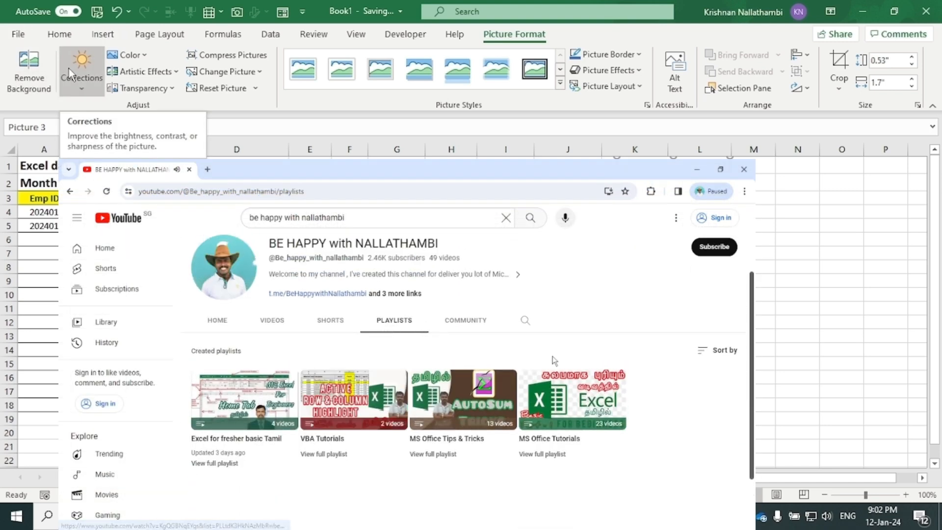
click(236, 212)
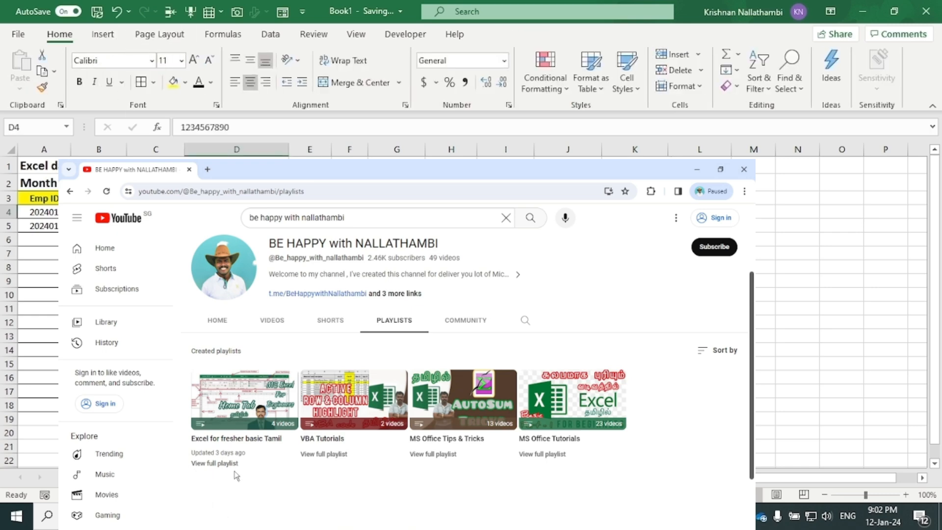
click(156, 253)
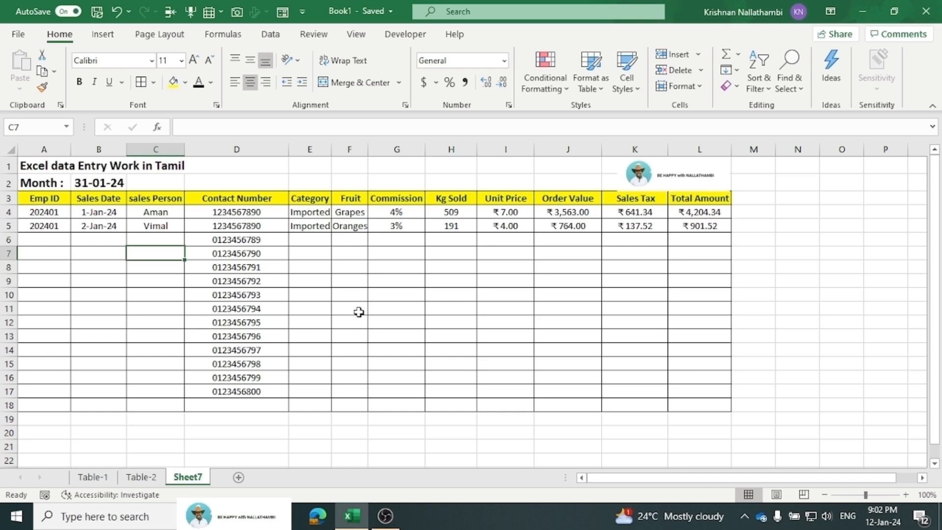
click(672, 179)
click(591, 263)
click(314, 268)
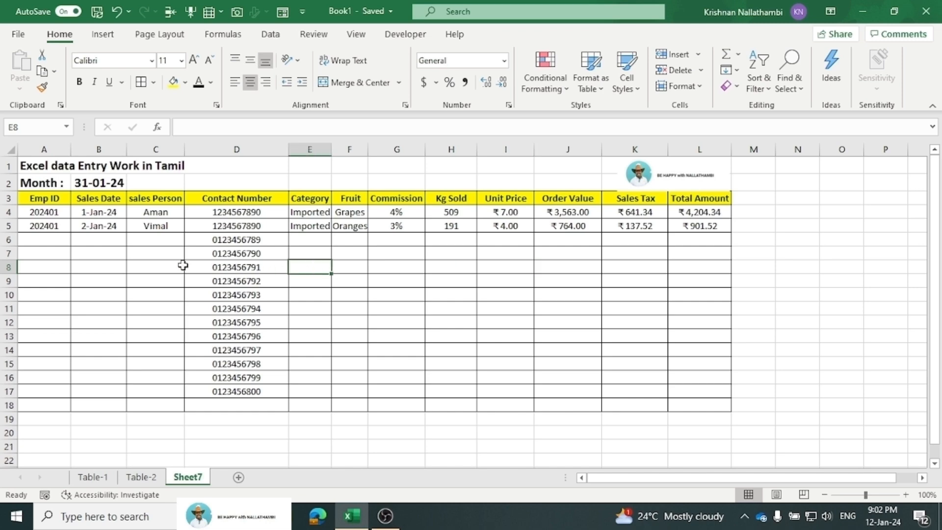
click(281, 202)
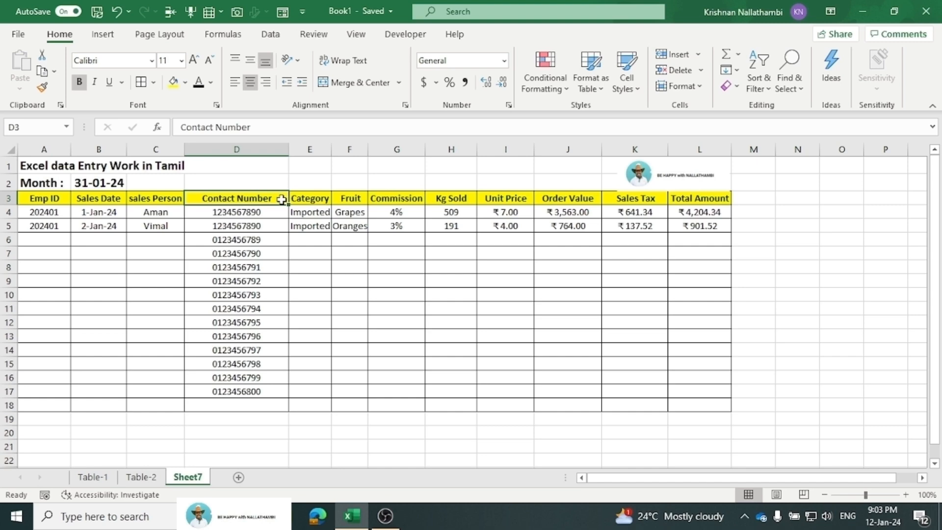
double_click(281, 199)
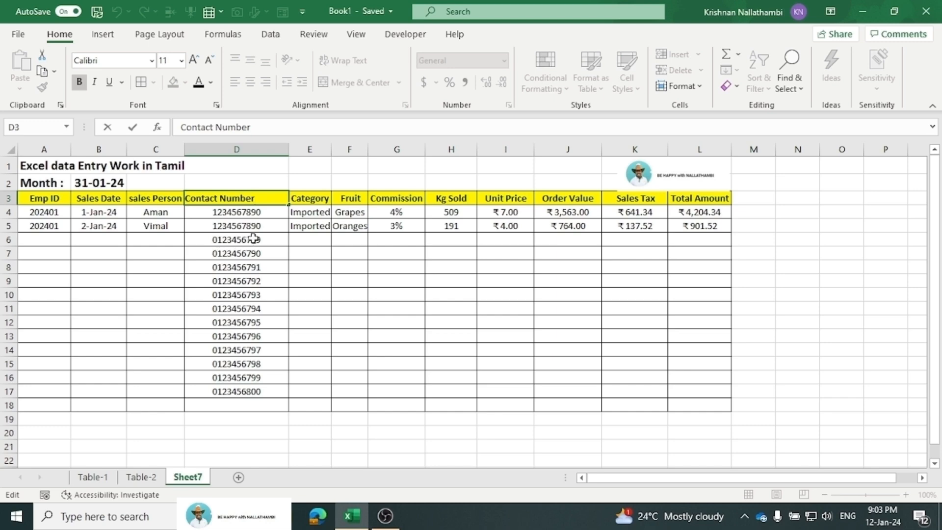
key(Return)
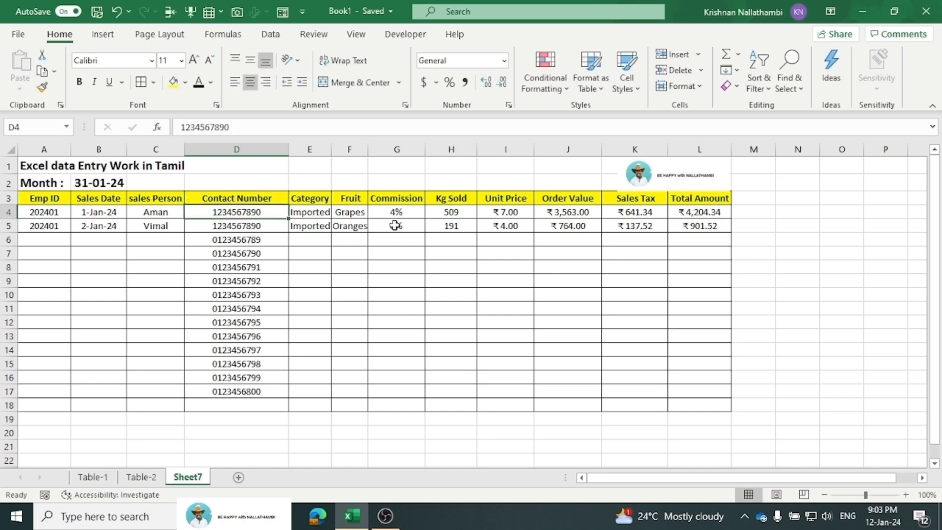
click(269, 239)
click(339, 270)
click(774, 290)
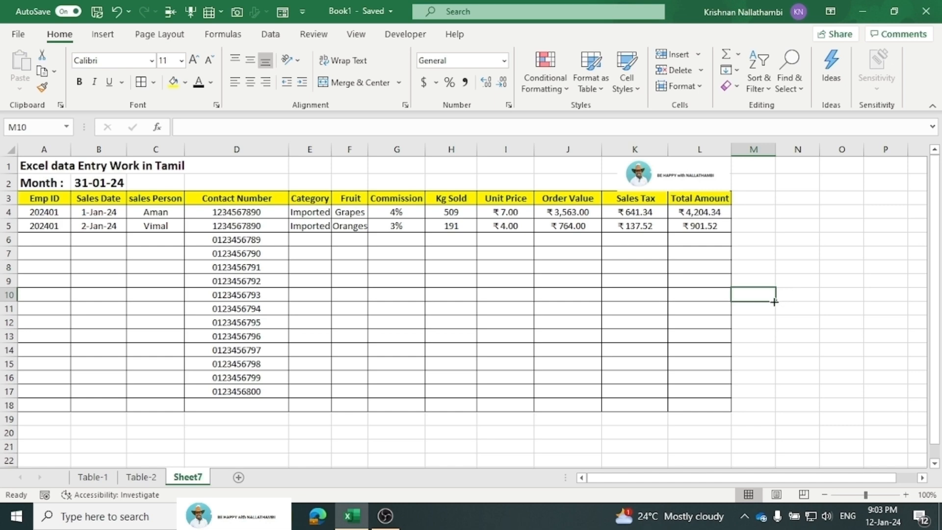
click(766, 304)
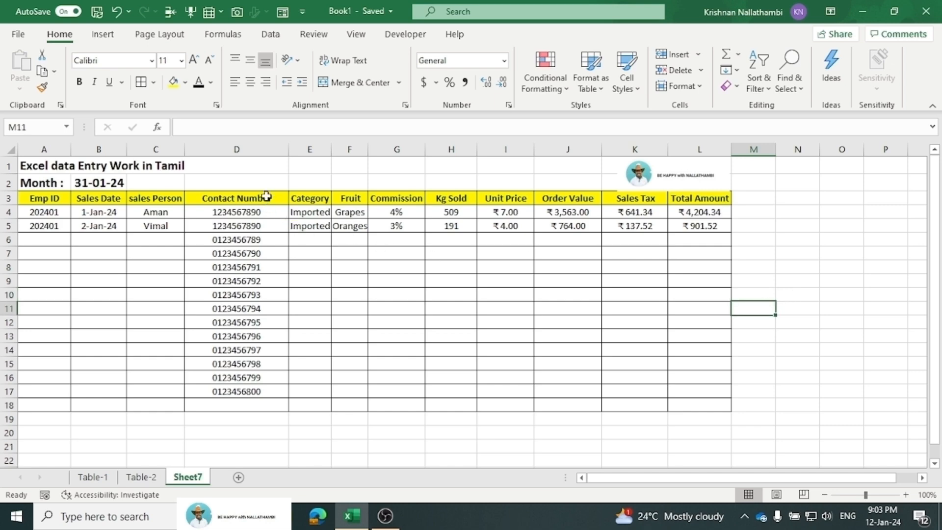
Add "(India)" as a second line in the Contact Number header cell D3.
click(284, 201)
key(Down)
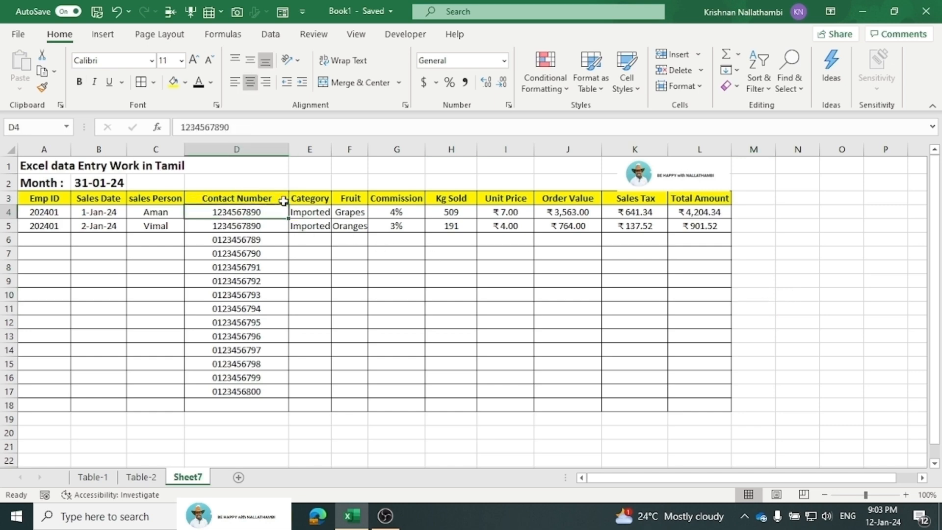
click(282, 199)
double_click(281, 198)
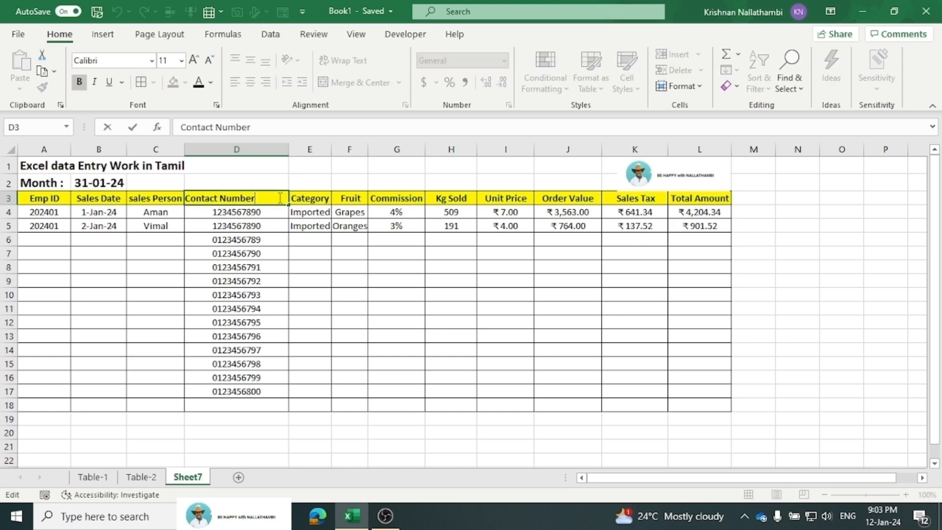
key(alt+Return)
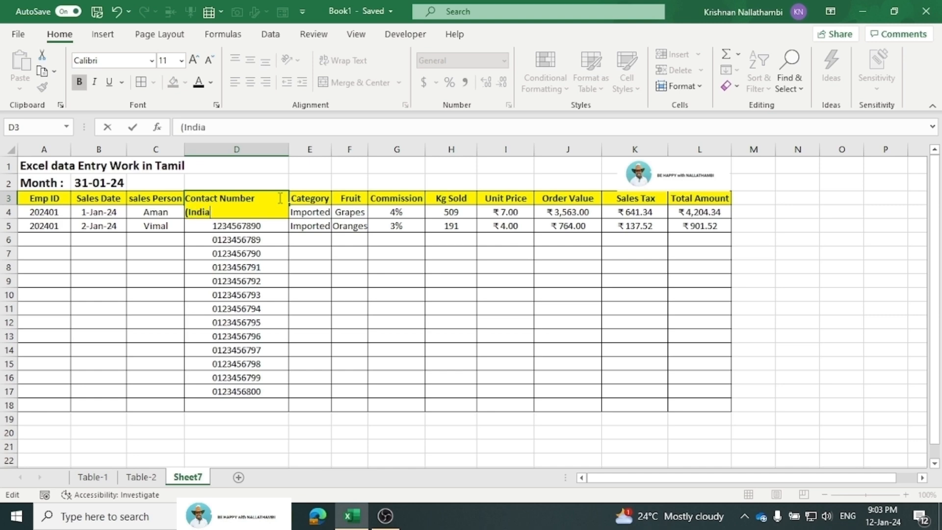
key(Return)
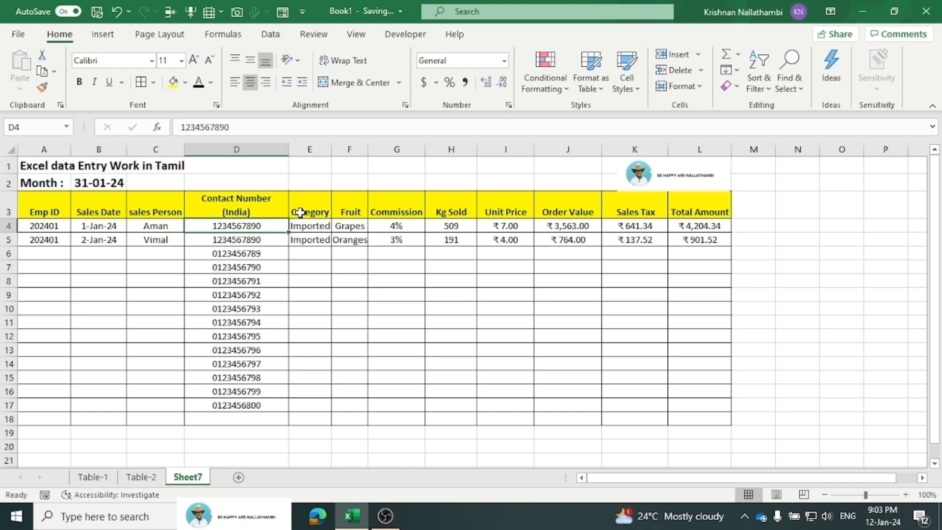
Append a blank second line to the Category header in E3 with a line break.
double_click(327, 211)
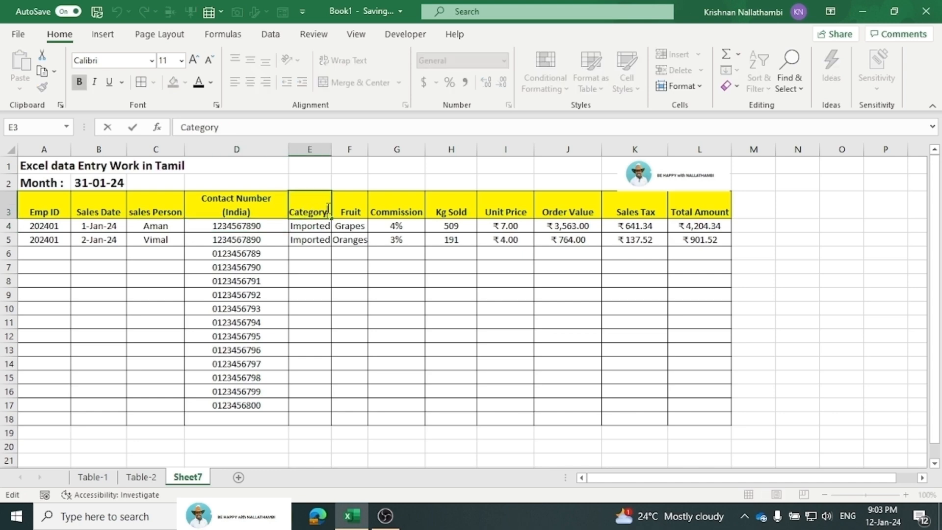
key(alt+Return)
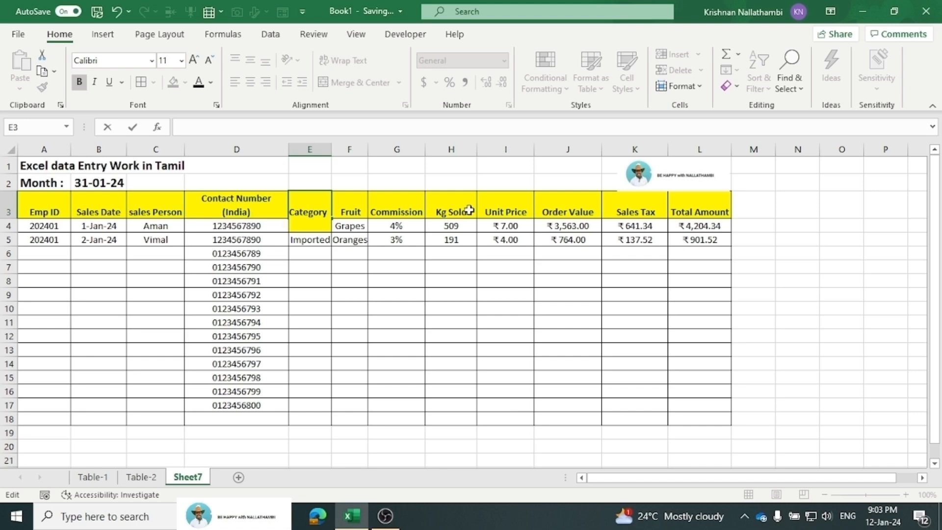
key(Return)
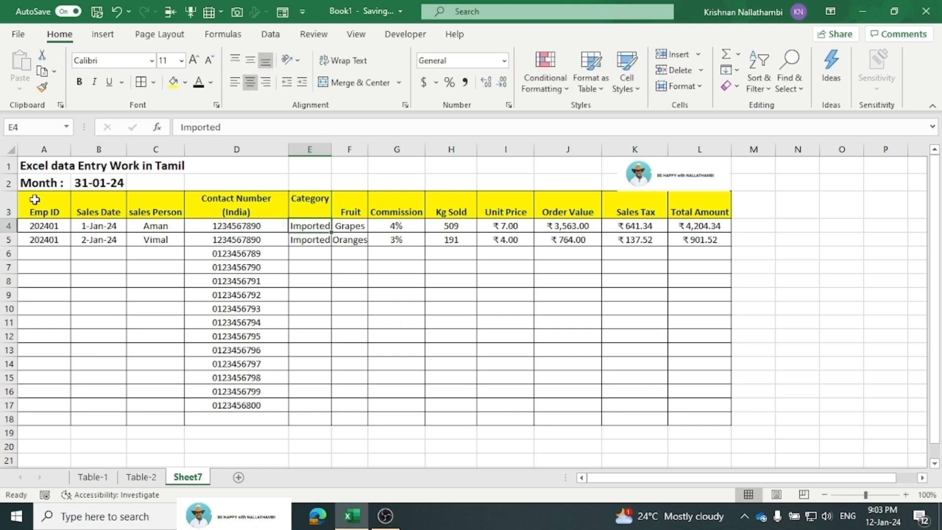
Middle-align the text vertically across the whole header row 3.
click(11, 202)
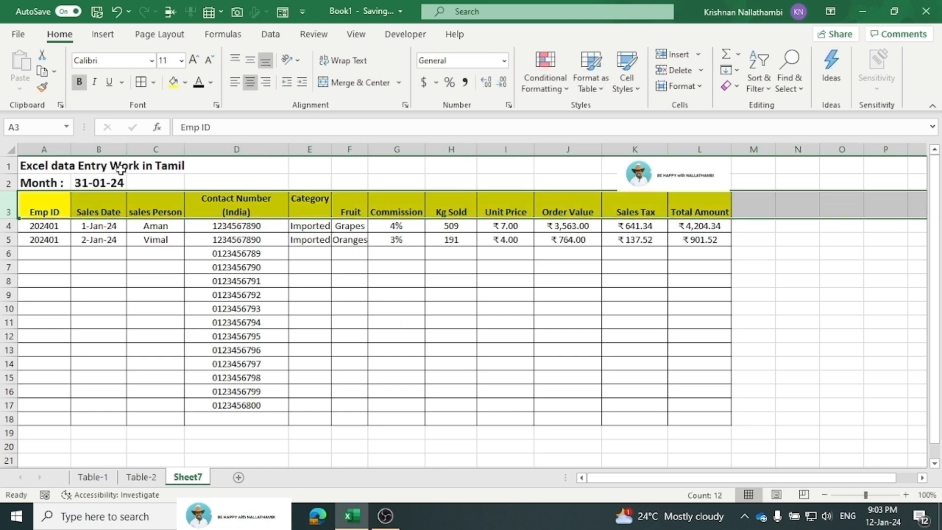
click(251, 64)
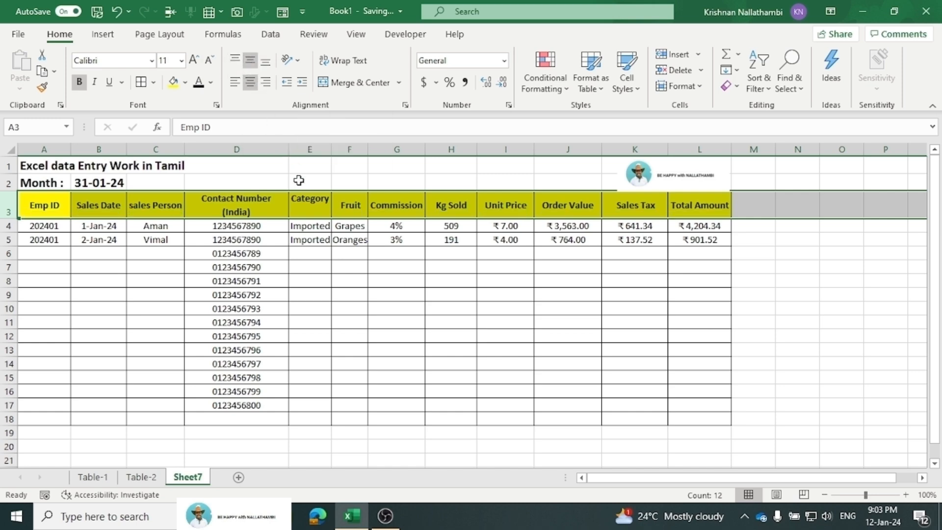
click(309, 225)
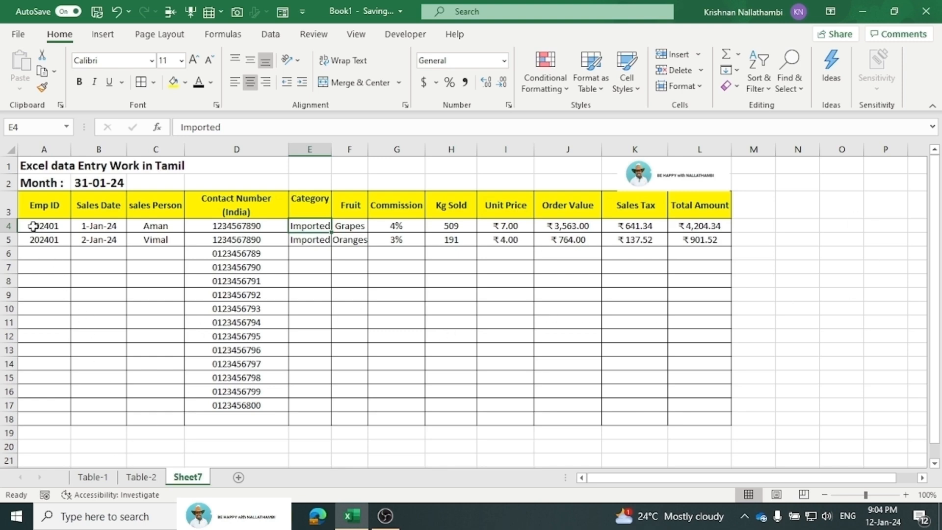
Try removing the inside vertical borders from the data range A4:L18, using the None line style.
mouse_move(41, 226)
mouse_down()
mouse_move(513, 319)
mouse_move(681, 377)
mouse_move(694, 417)
mouse_up()
right_click(566, 327)
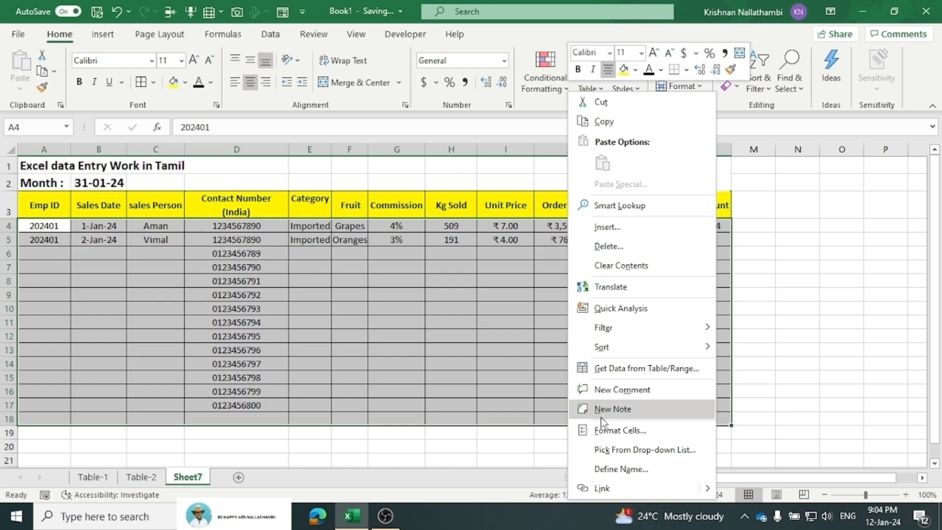
click(608, 430)
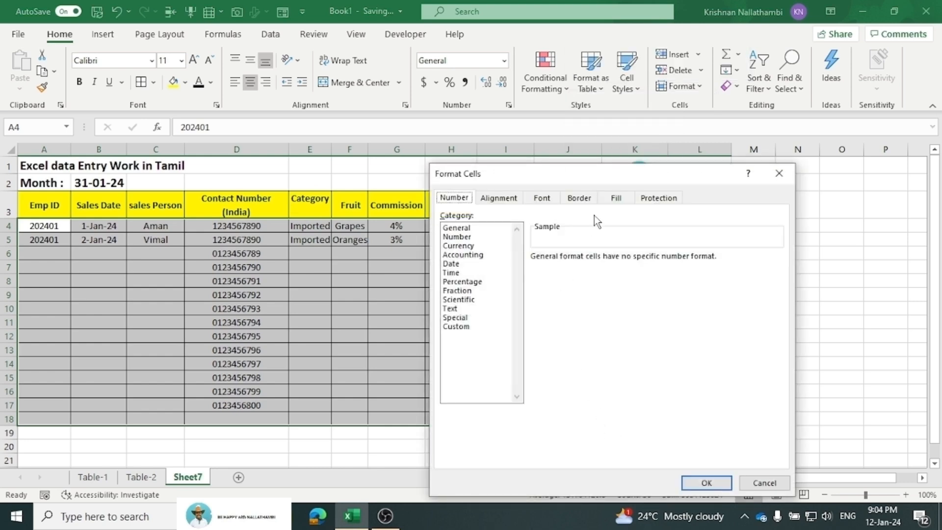
click(590, 200)
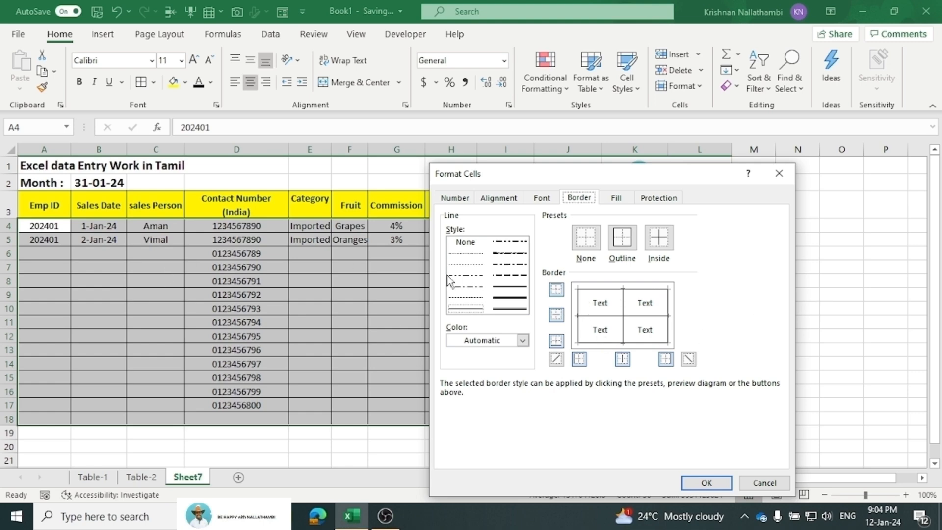
click(461, 244)
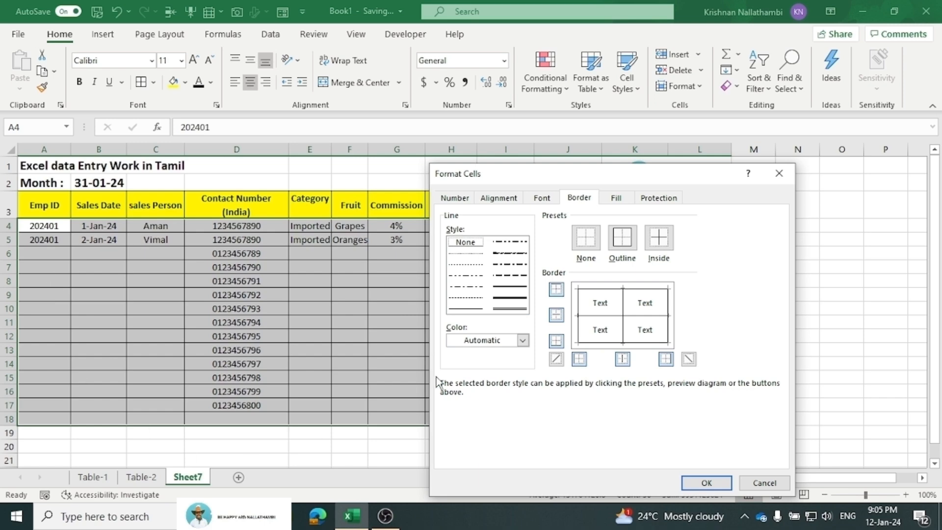
click(625, 305)
click(706, 483)
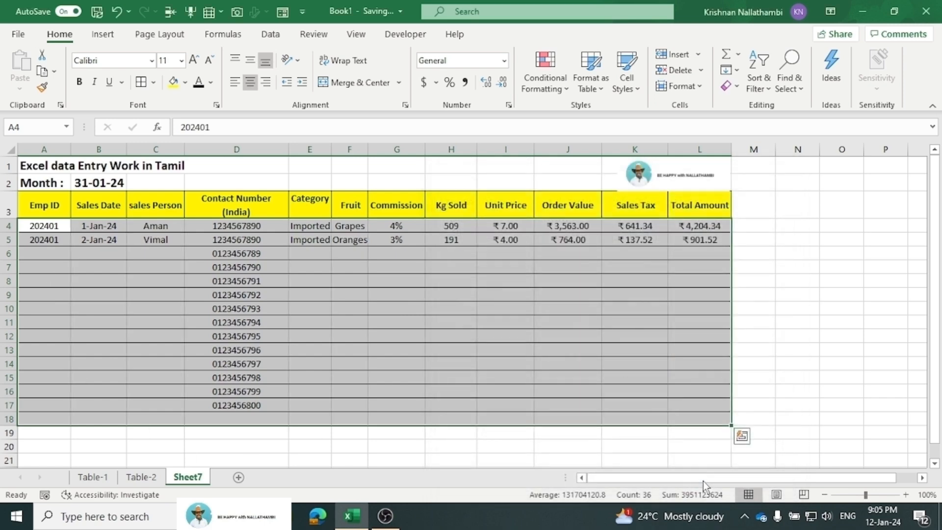
click(693, 386)
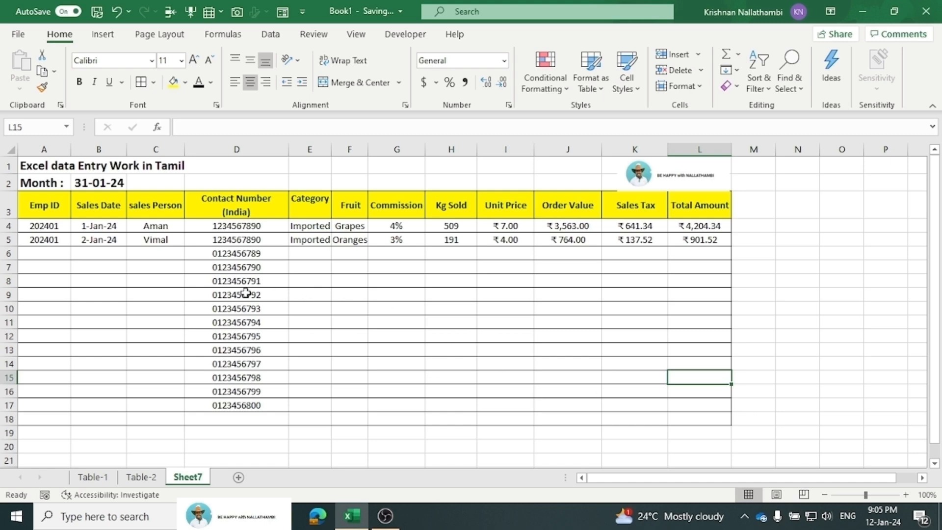
Change the inside horizontal borders of A4:L18 to a dotted line style.
drag(44, 226, 731, 423)
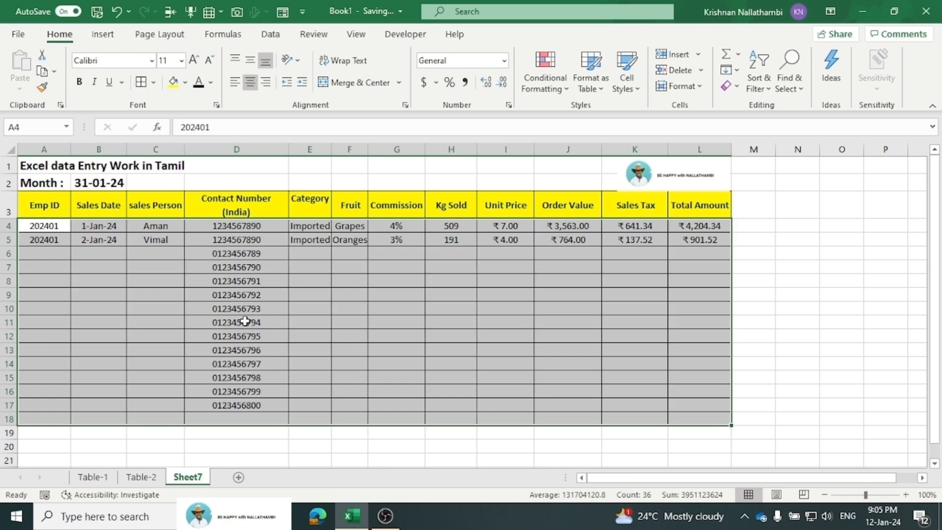
right_click(185, 256)
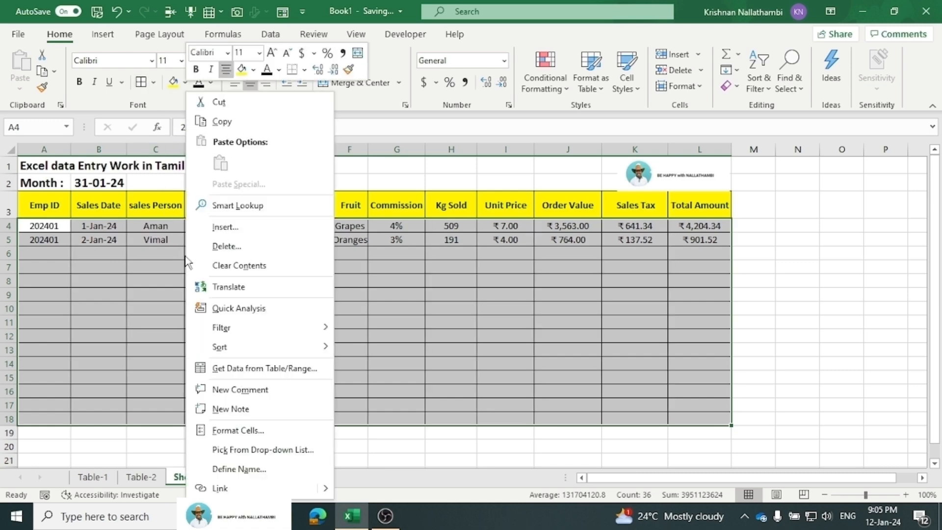
click(230, 429)
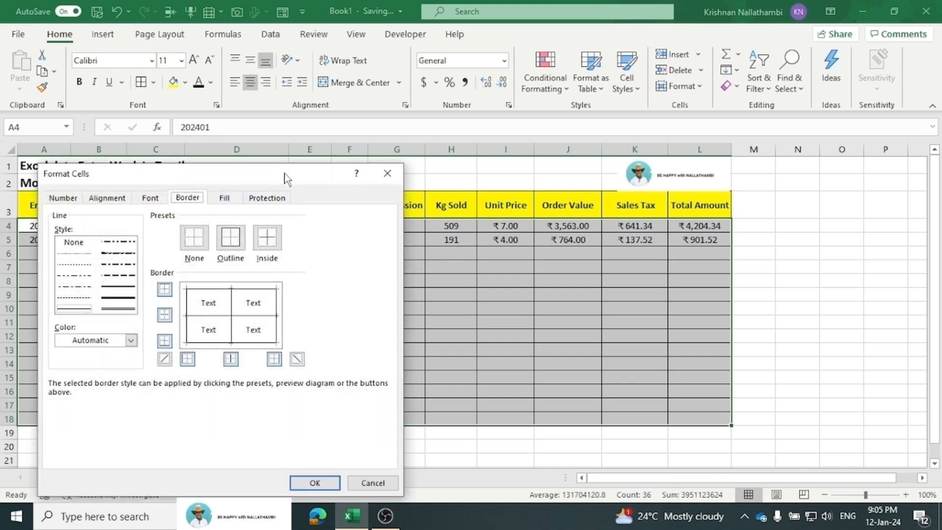
drag(287, 177, 636, 70)
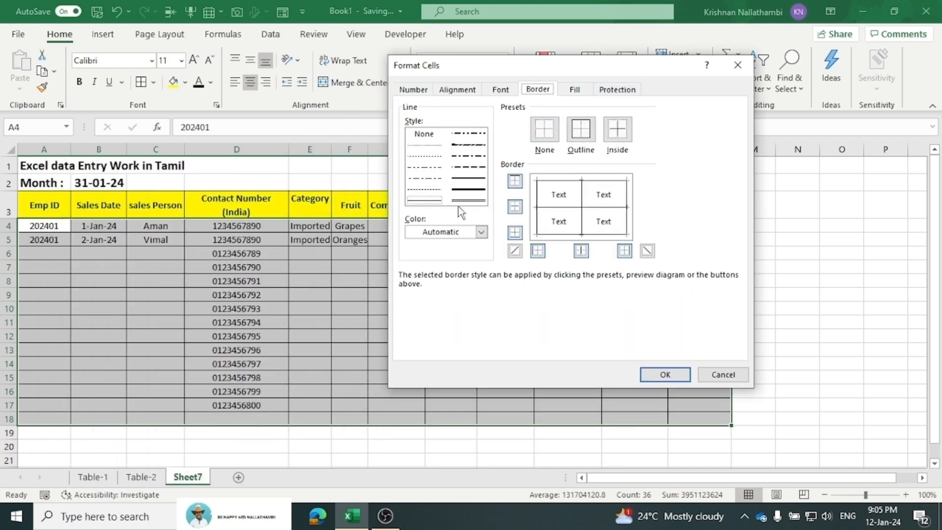
click(416, 157)
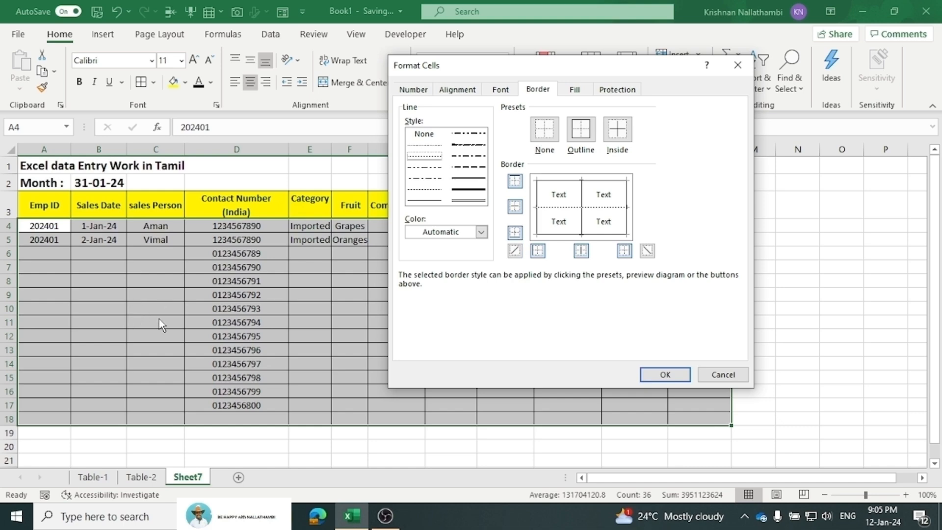
click(666, 374)
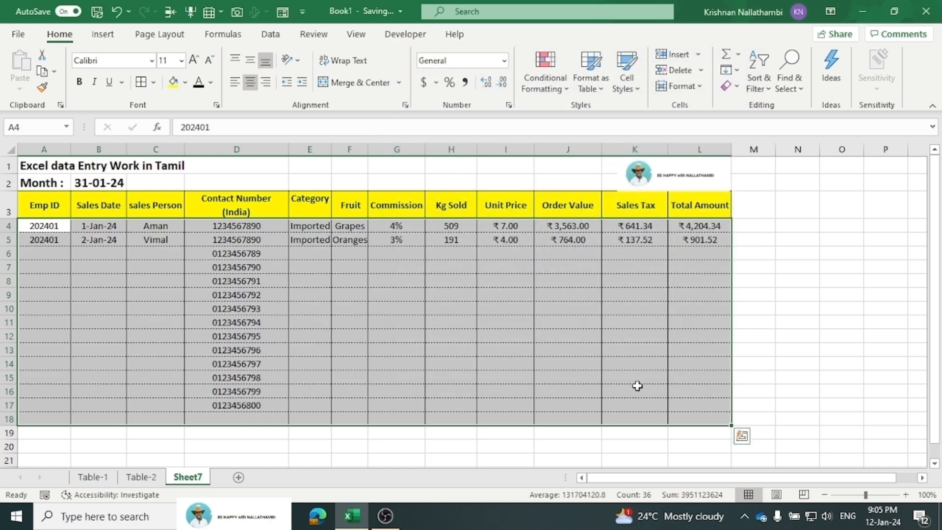
click(242, 323)
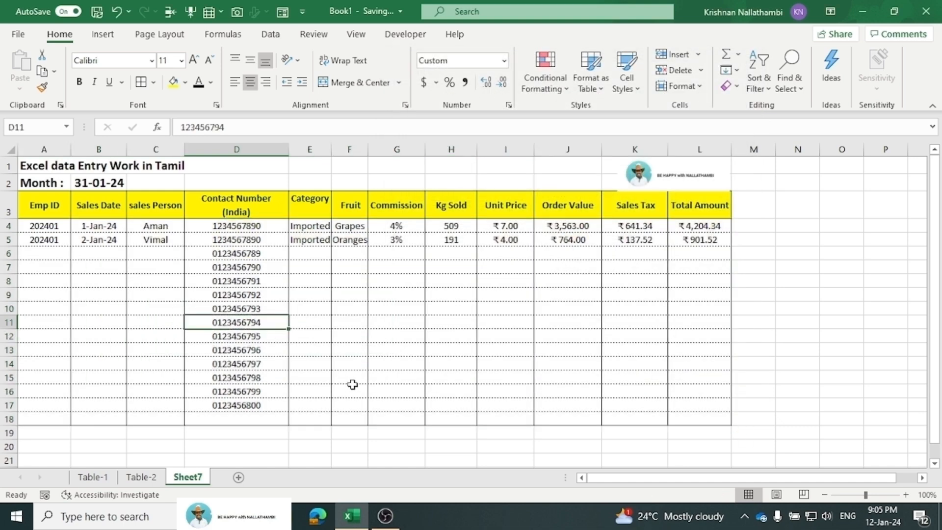
click(361, 277)
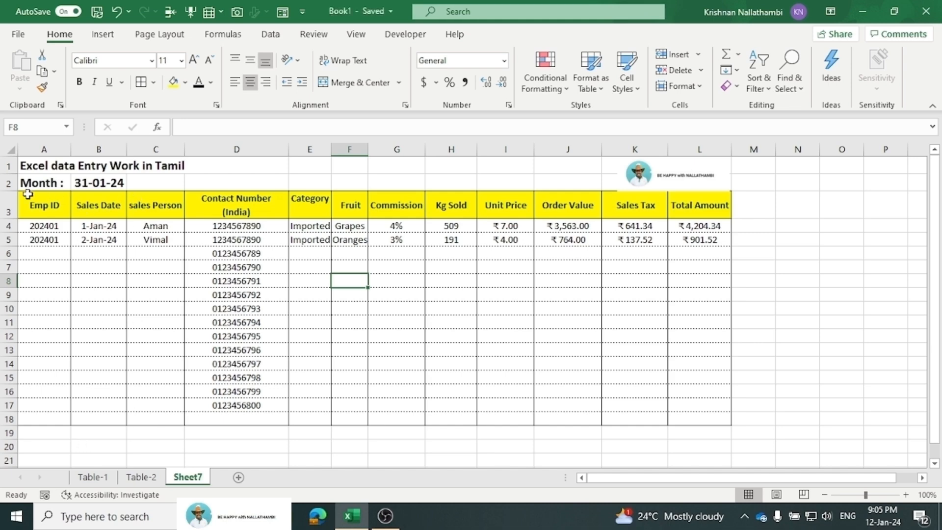
Convert the range A3:L18 into an Excel table that has headers.
drag(31, 200, 685, 414)
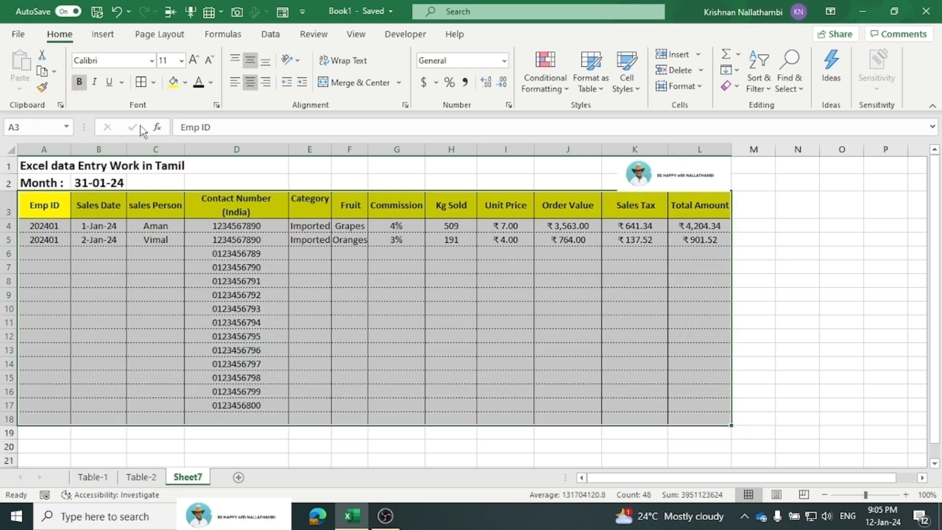
click(103, 35)
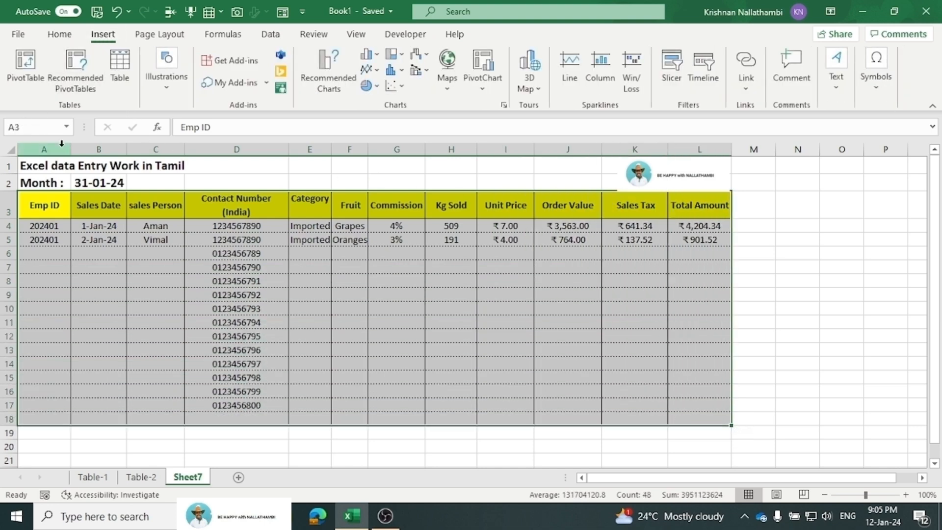
click(121, 74)
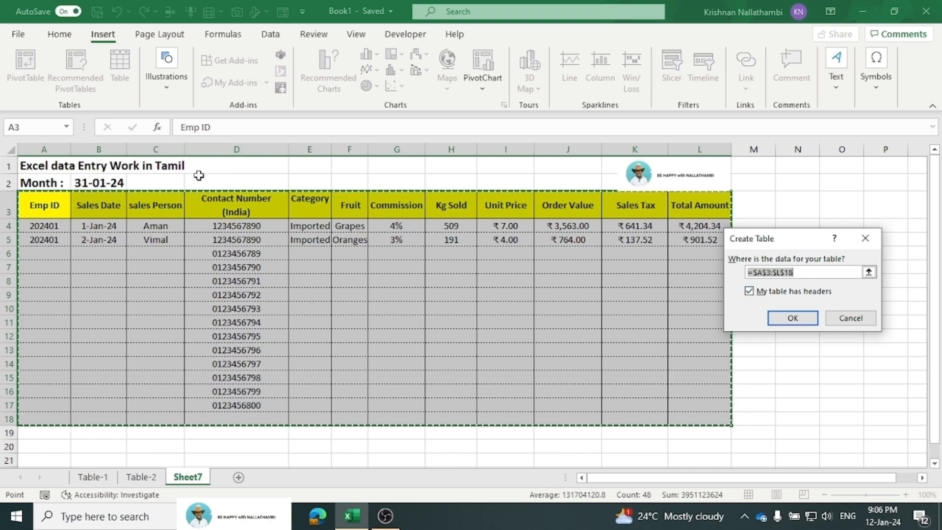
click(788, 319)
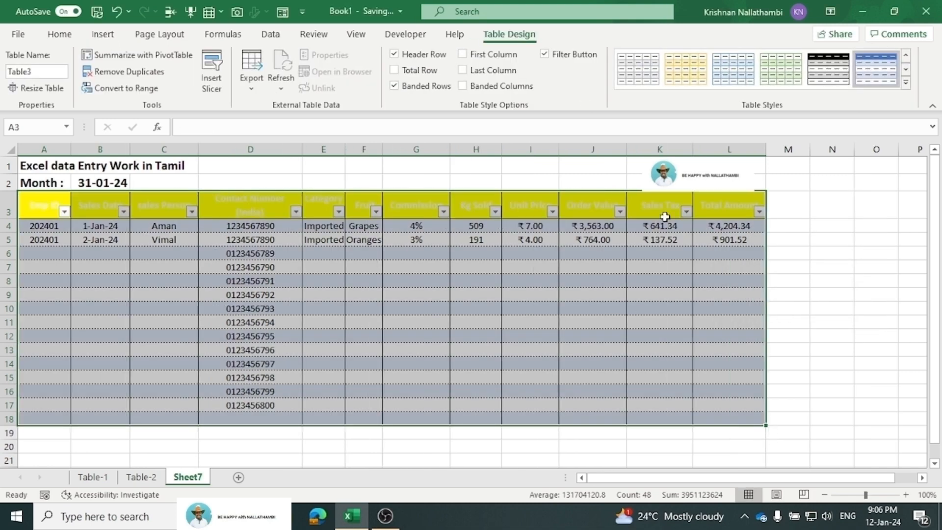
Apply the Light Gray, Table Style Medium 11 style to the sales table.
click(905, 85)
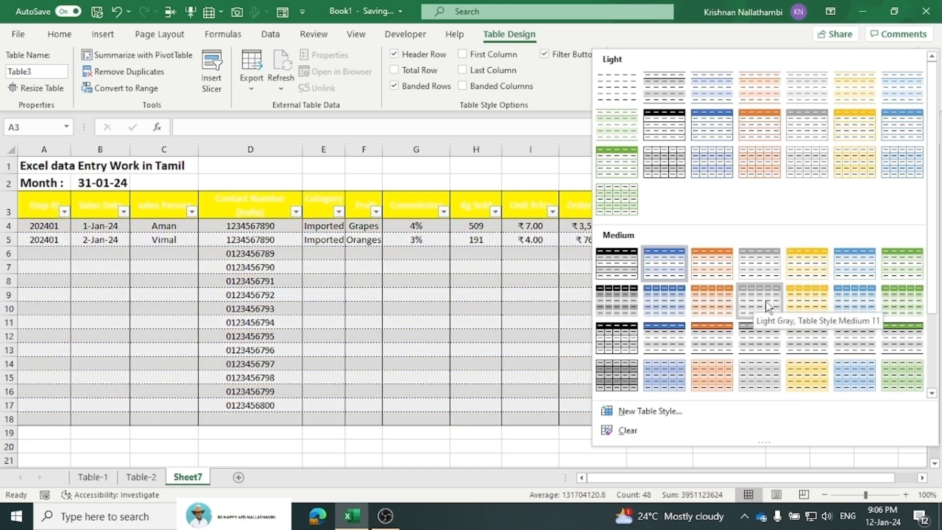
click(773, 303)
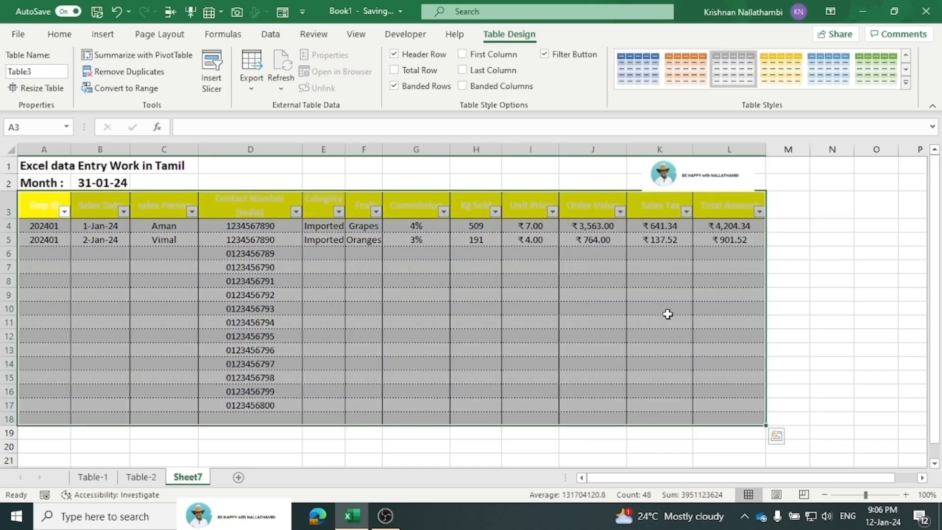
click(461, 310)
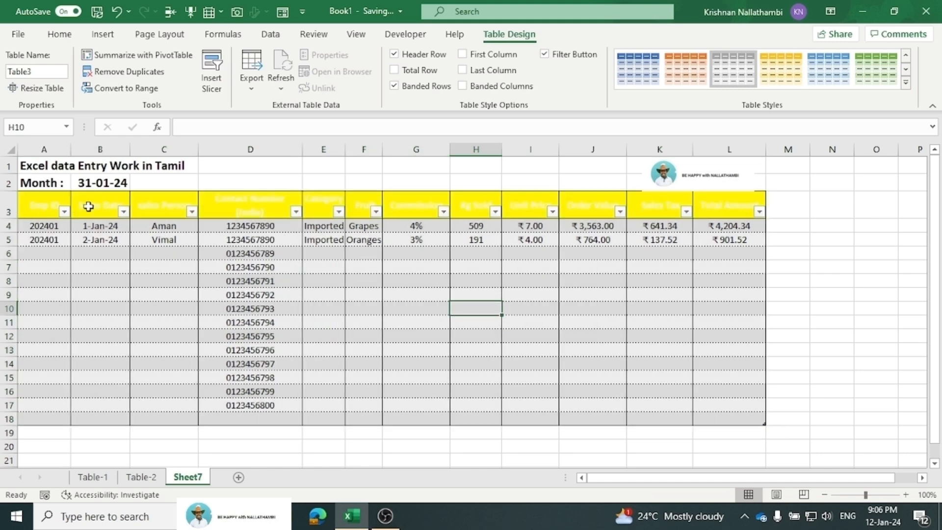
Set the font colour of header row 3 to black.
click(2, 205)
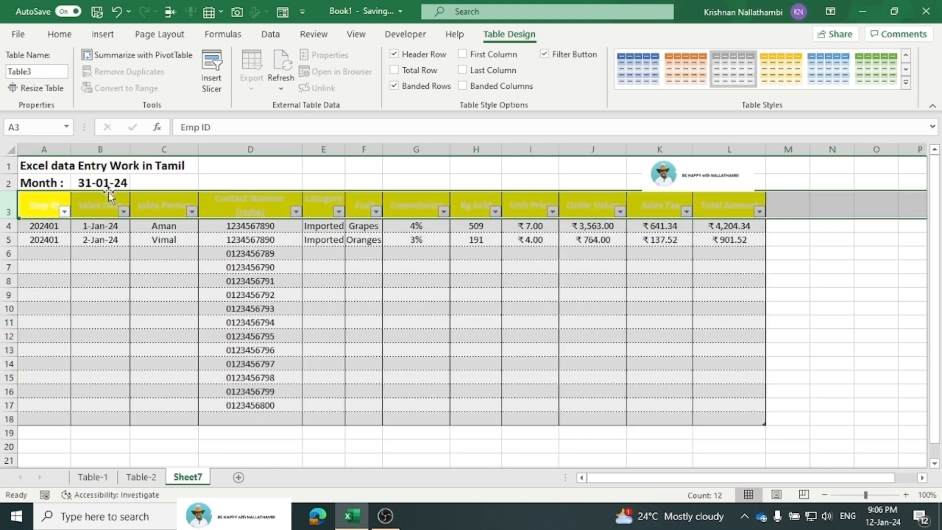
click(59, 33)
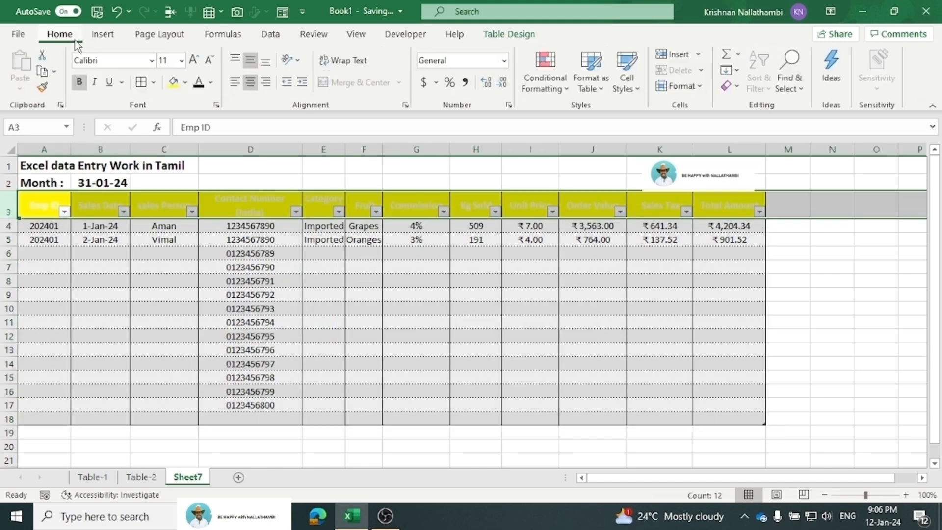
click(199, 82)
click(273, 284)
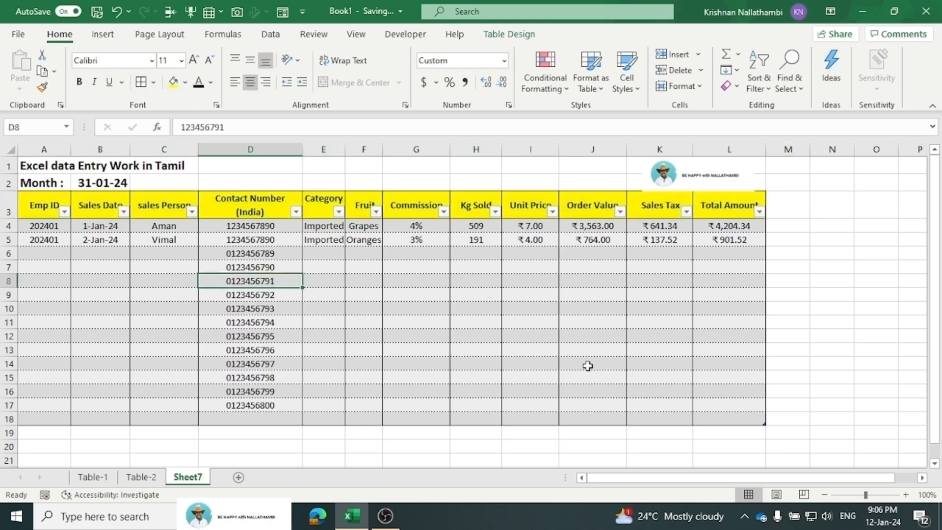
Apply the orange banded medium table style to the sales table.
click(611, 325)
click(91, 236)
click(139, 202)
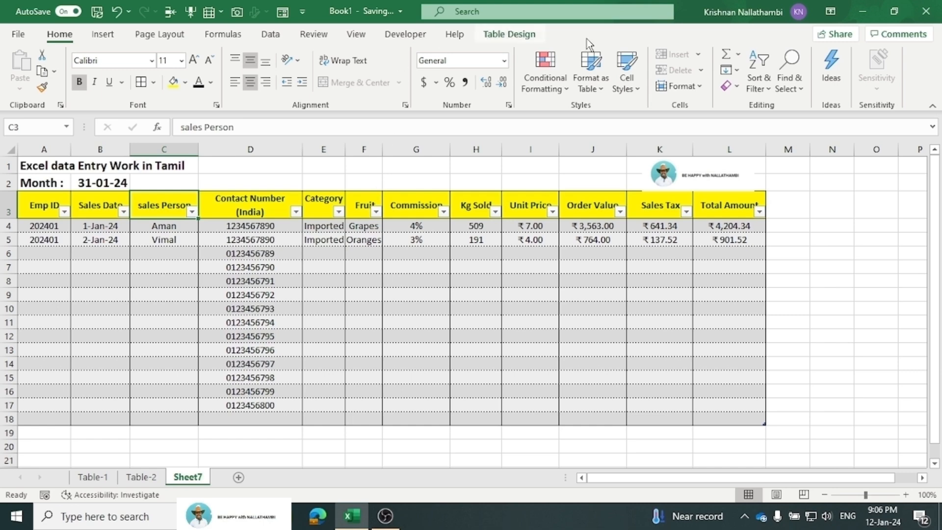
click(500, 38)
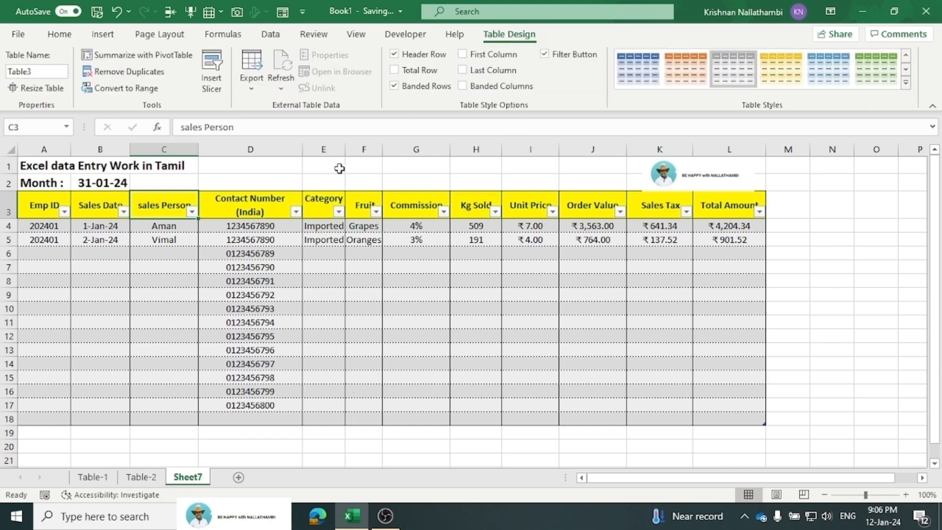
click(686, 69)
click(593, 254)
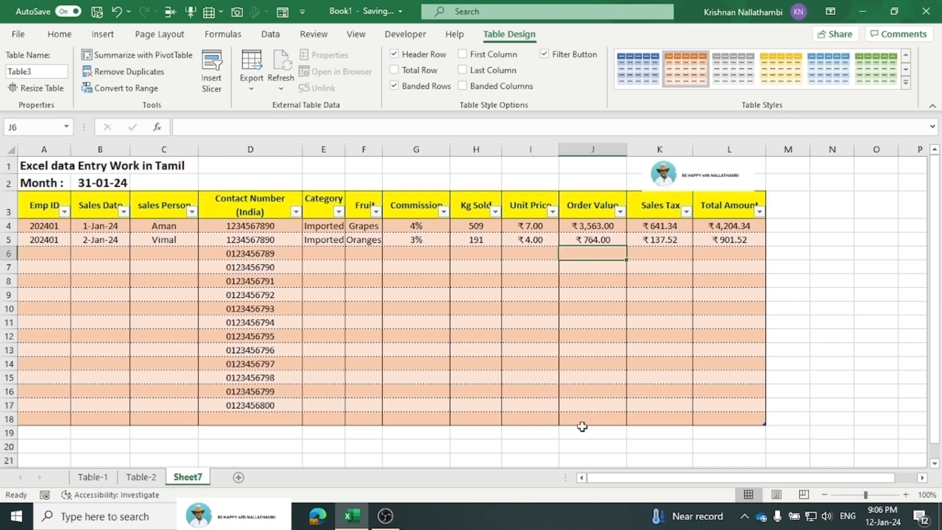